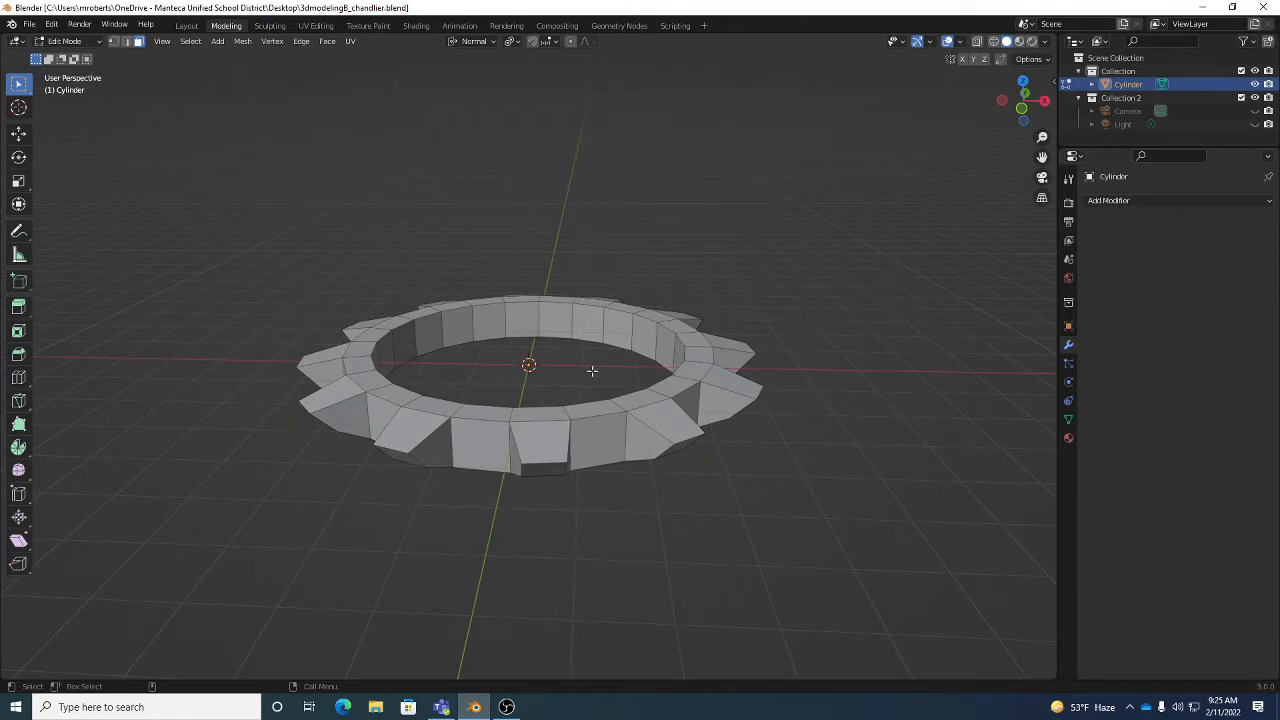
# Step: Leave Edit Mode on the ring and add a NURBS curve at the ring's centre
pyautogui.moveTo(616, 328); pyautogui.dragTo(619, 320, button='middle')
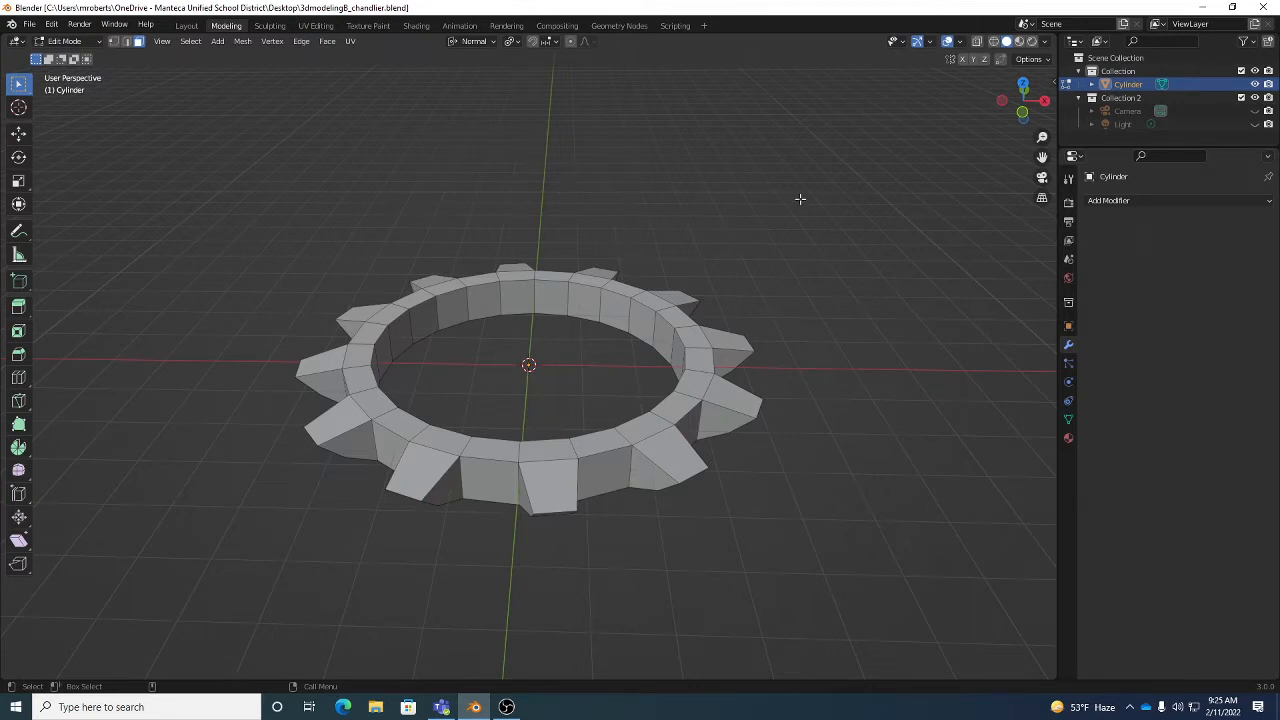
pyautogui.moveTo(774, 220); pyautogui.dragTo(813, 217, button='middle')
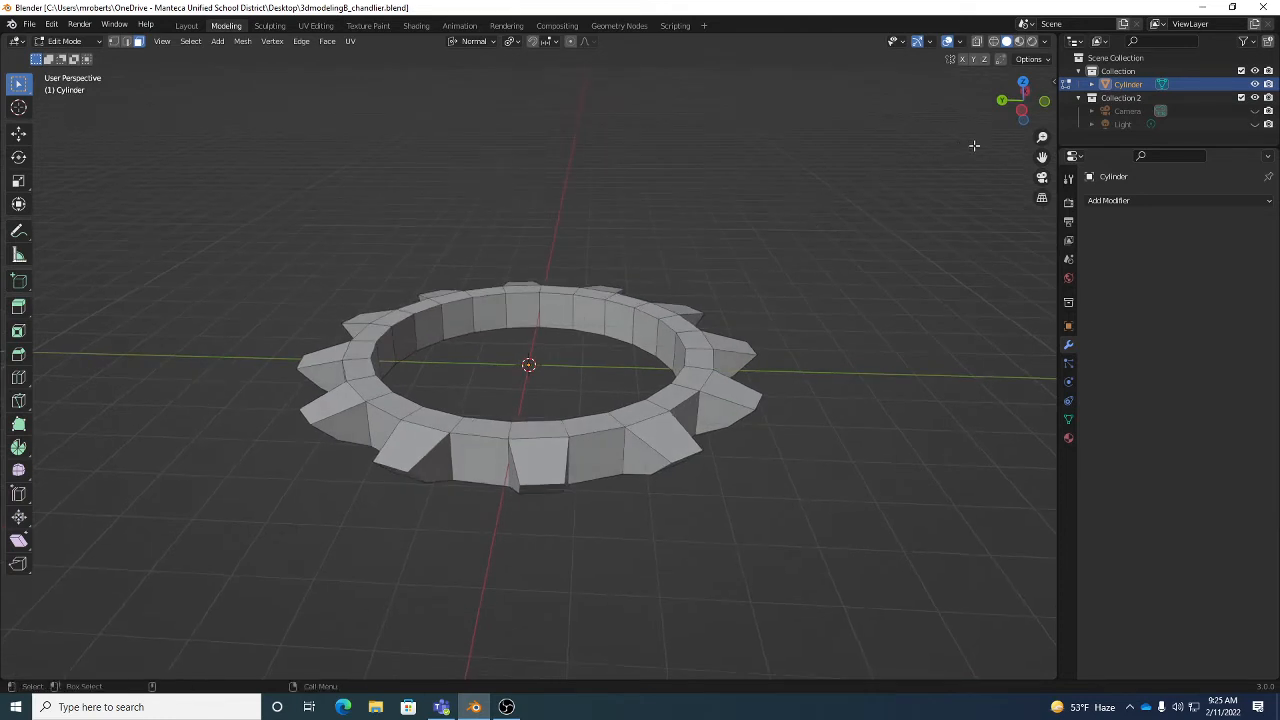
pyautogui.moveTo(1022, 113); pyautogui.dragTo(866, 126)
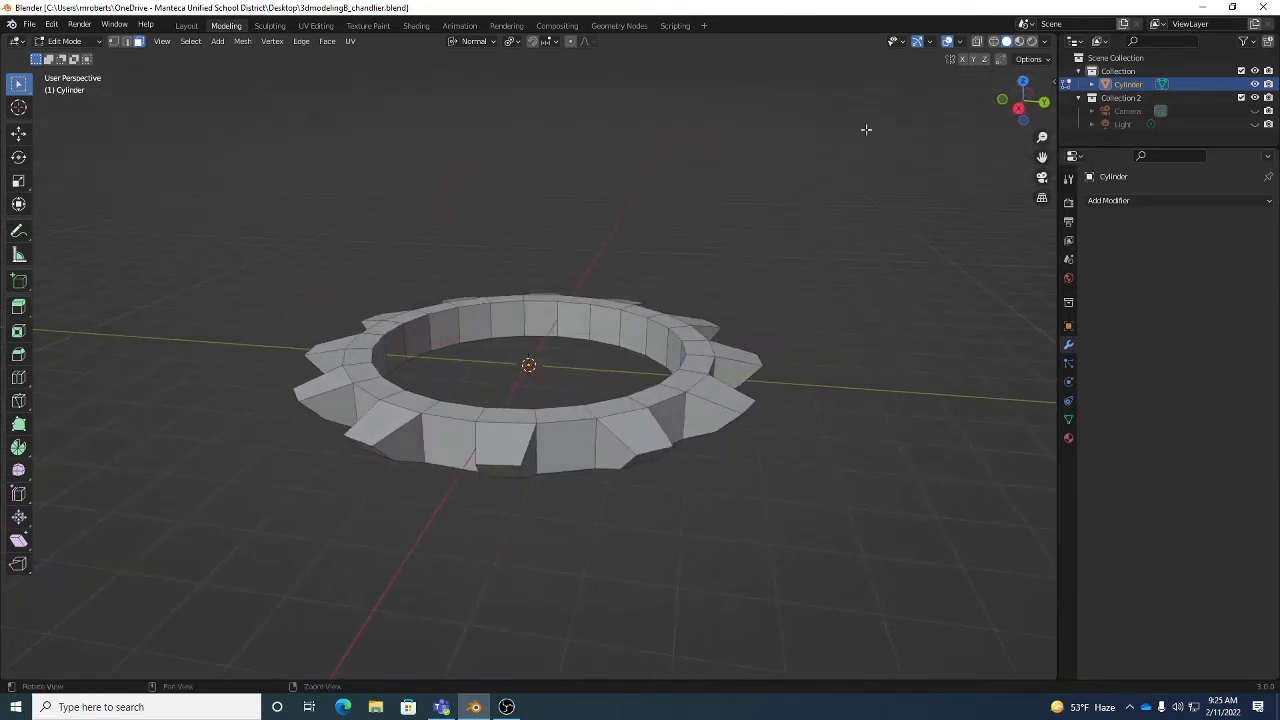
pyautogui.click(1022, 106)
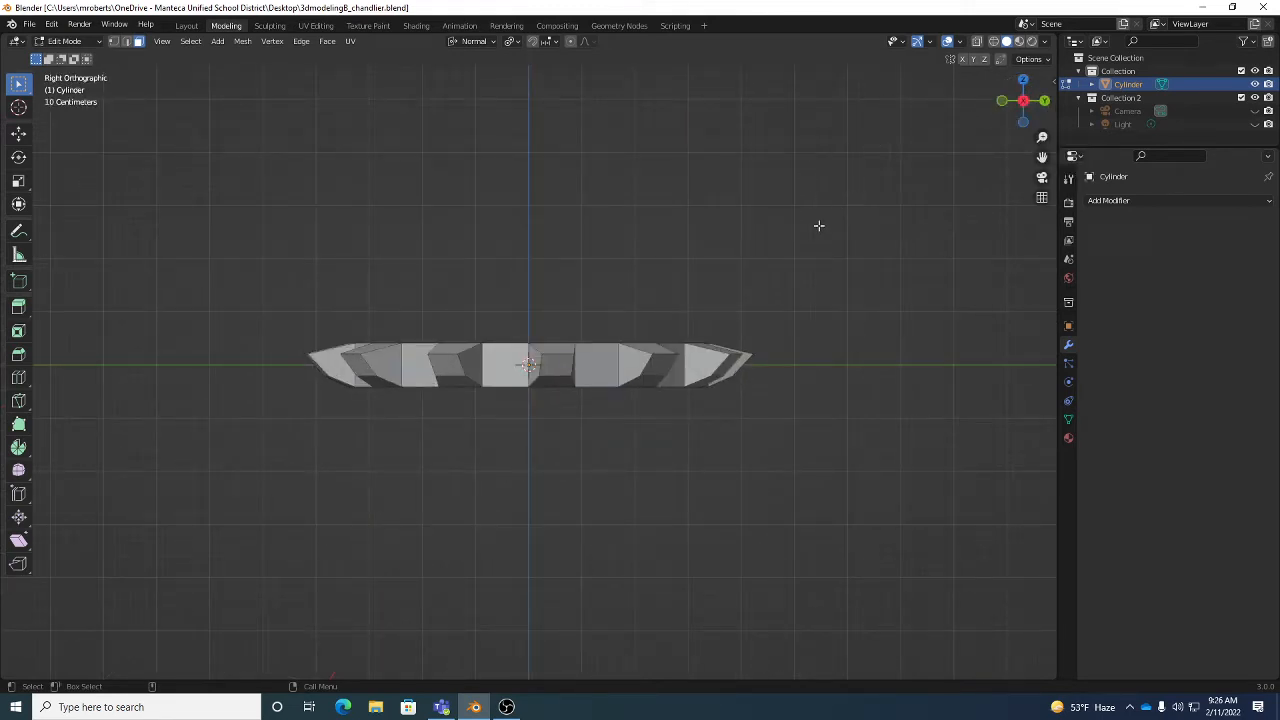
pyautogui.click(1022, 103)
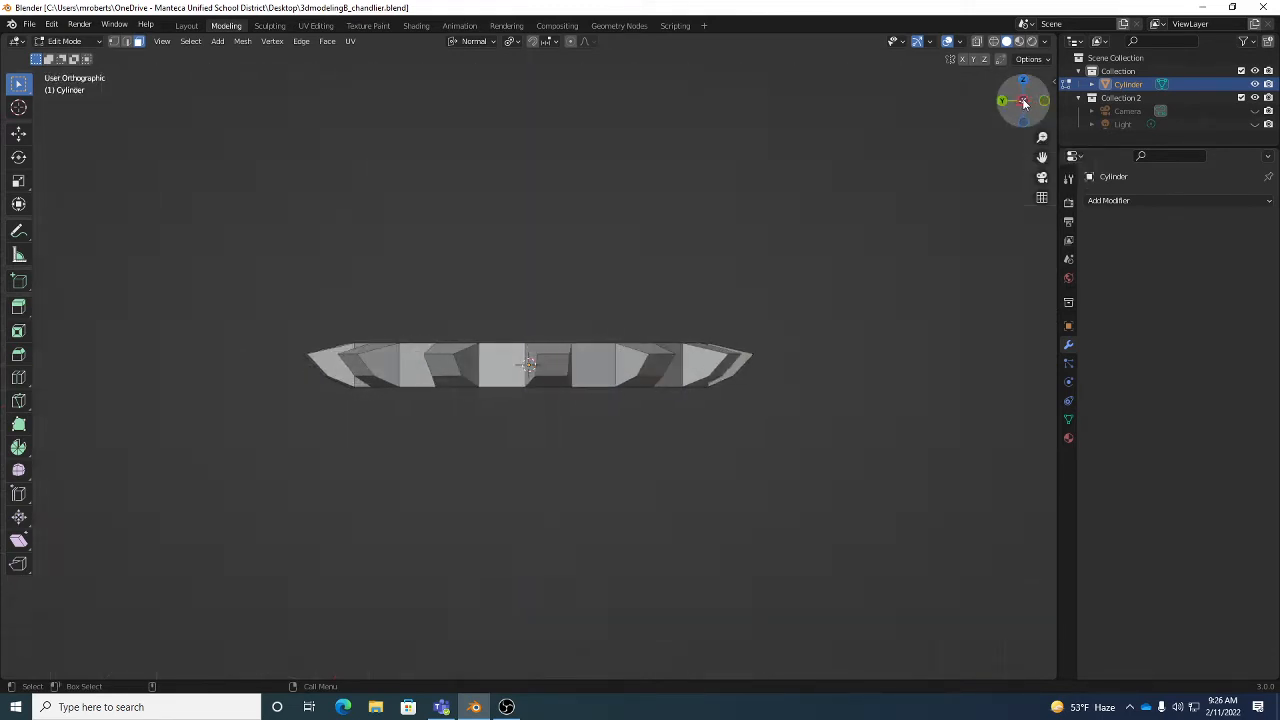
pyautogui.click(1024, 103)
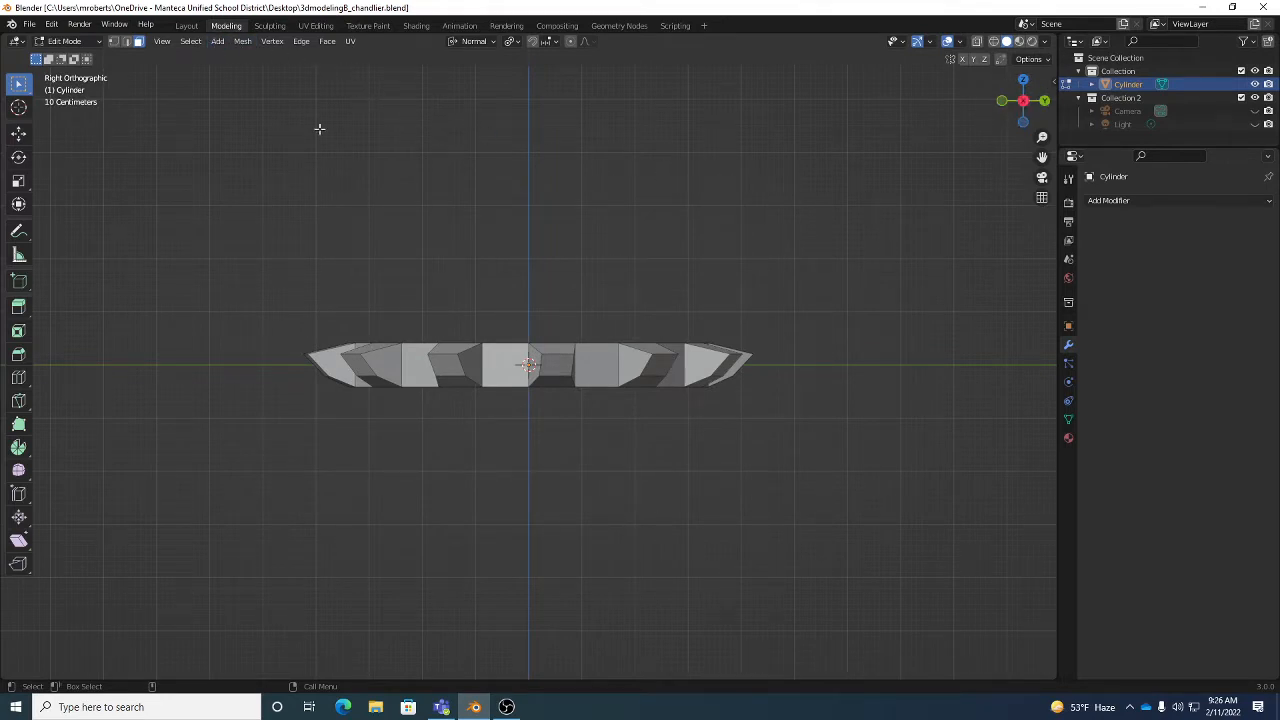
pyautogui.press('Tab')
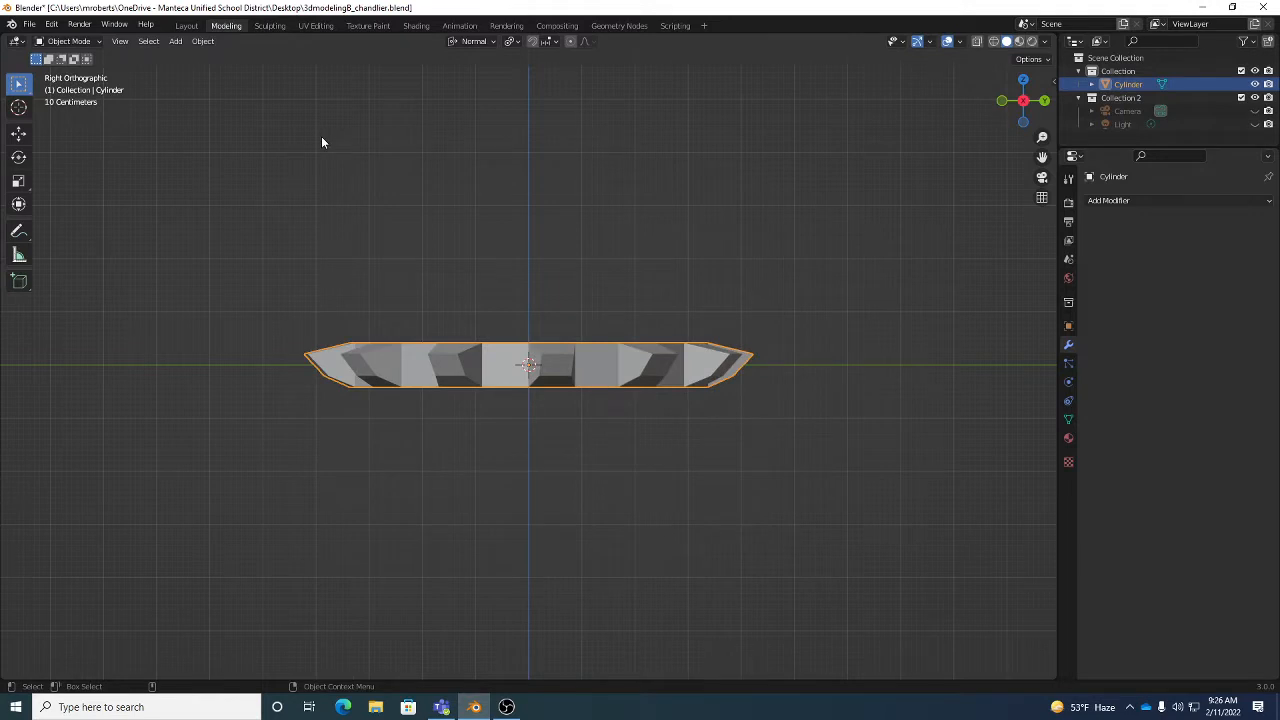
pyautogui.click(176, 41)
pyautogui.moveTo(216, 74)
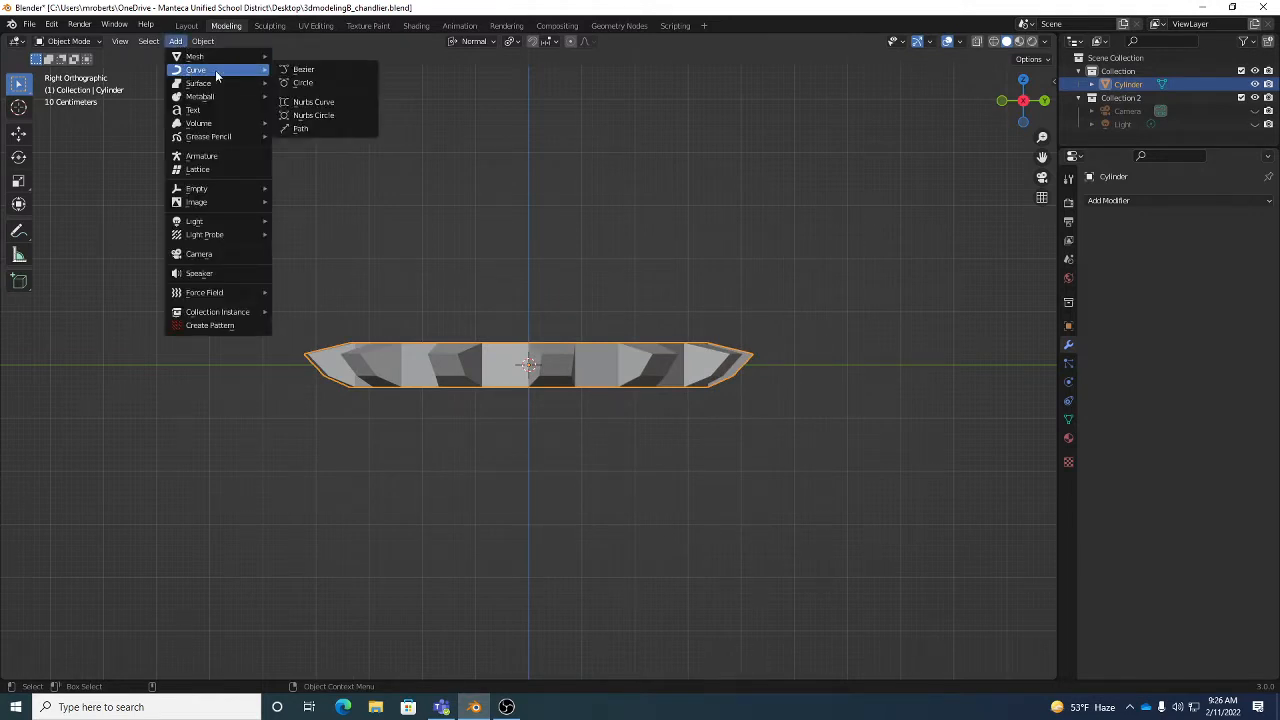
pyautogui.click(318, 102)
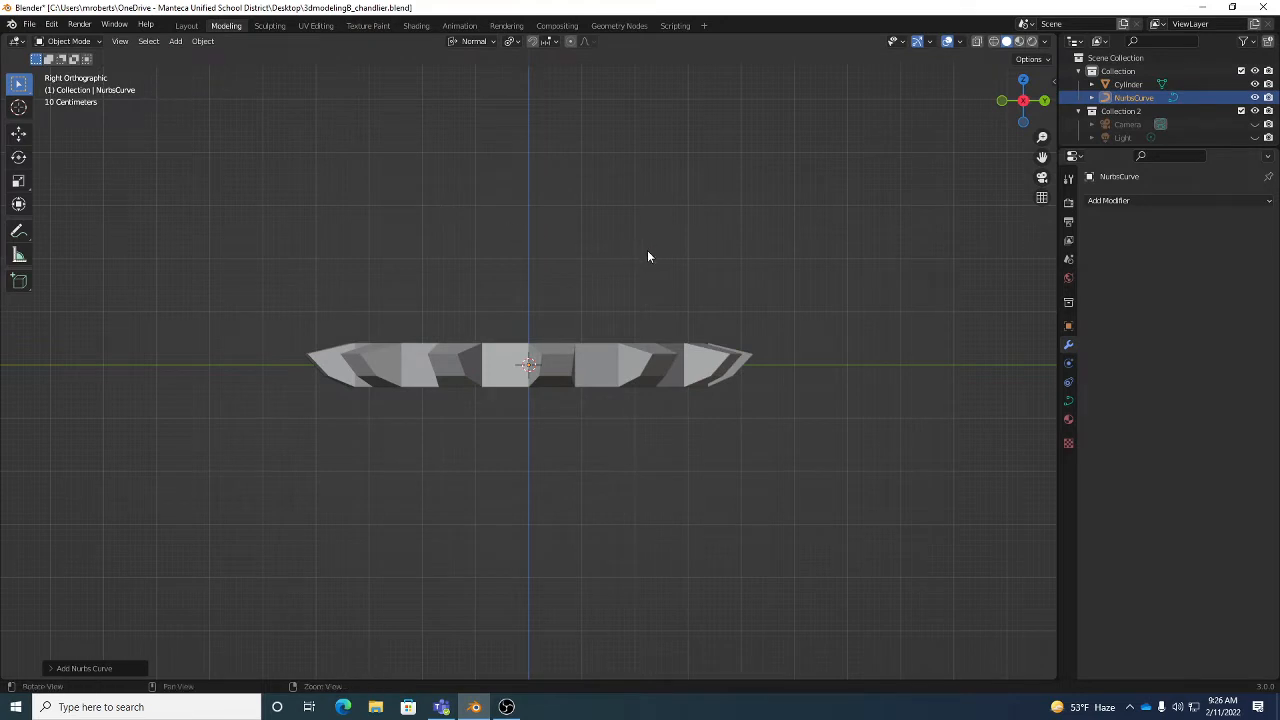
# Step: Enter Edit Mode on the NURBS curve, select all its control points and activate the Rotate tool
pyautogui.moveTo(648, 257); pyautogui.dragTo(760, 271, button='middle')
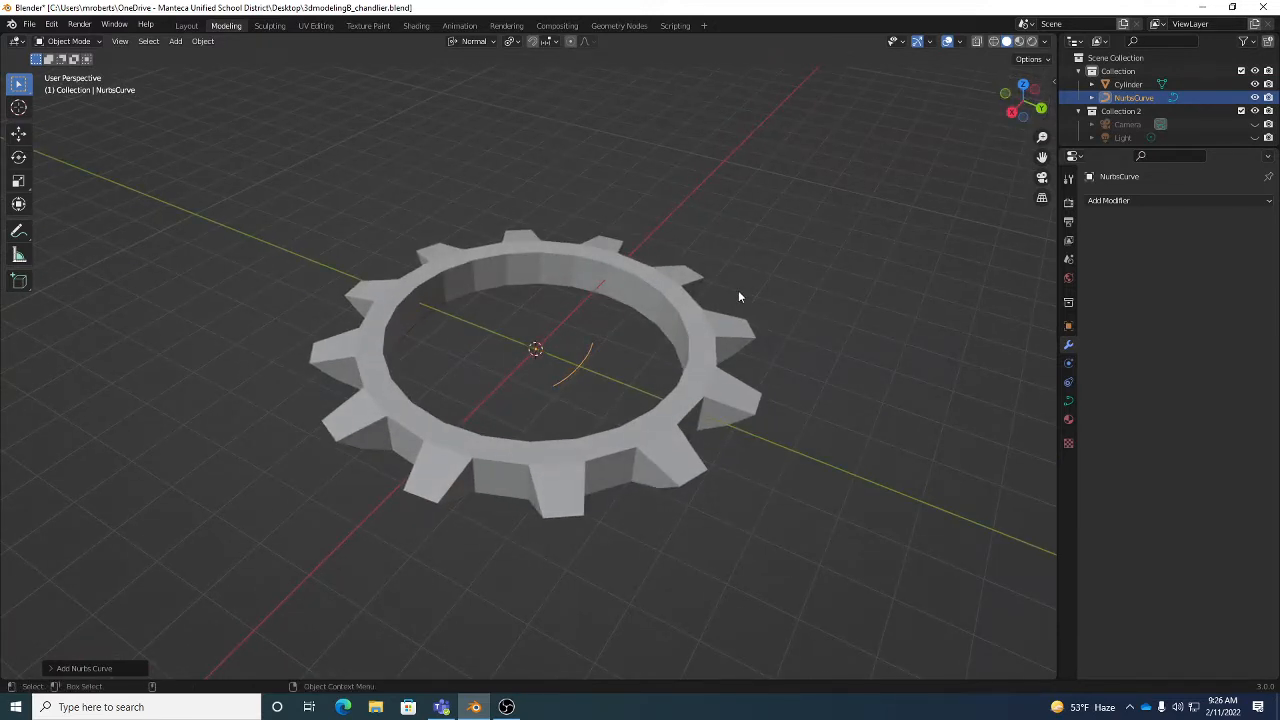
pyautogui.moveTo(738, 296); pyautogui.dragTo(730, 292, button='middle')
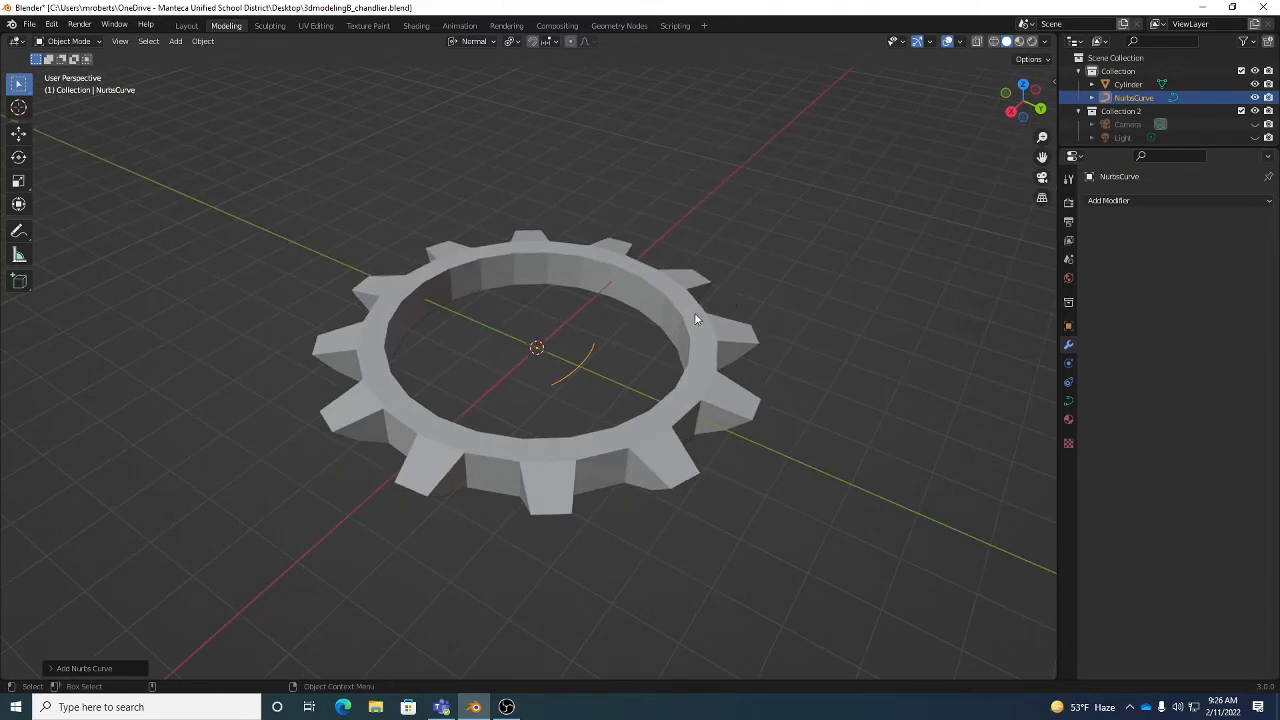
pyautogui.press('Tab')
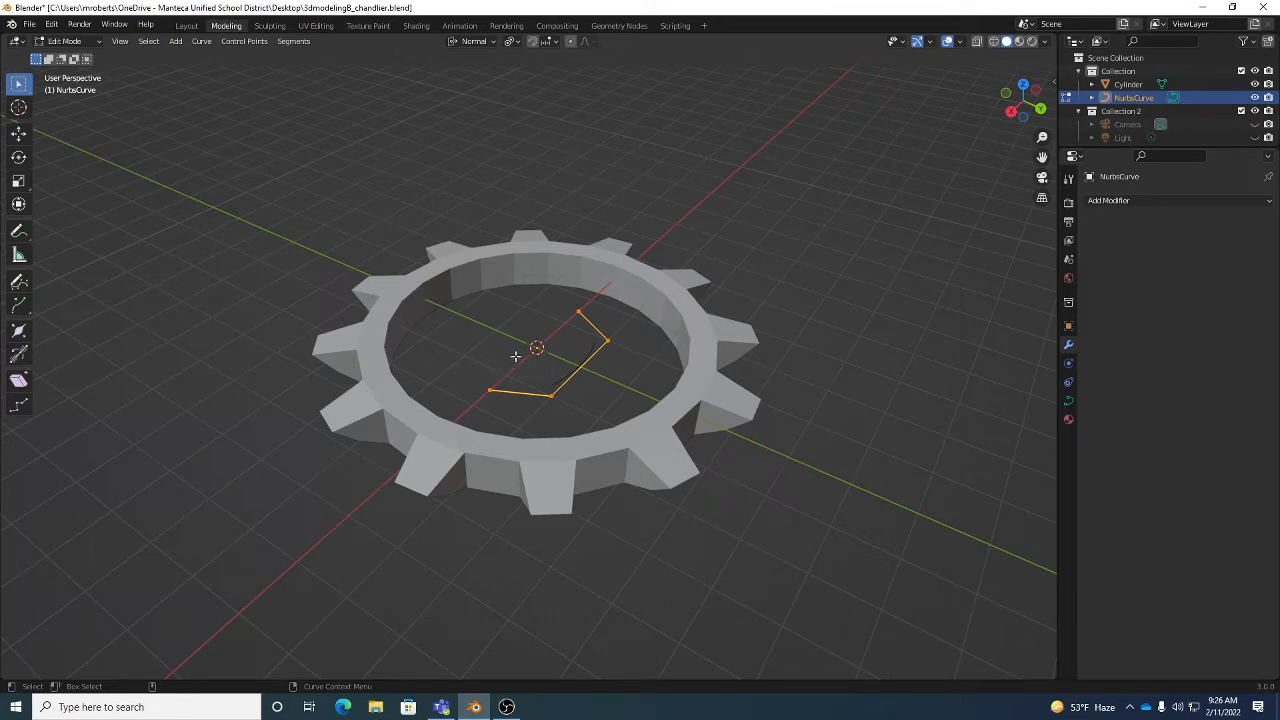
pyautogui.click(152, 42)
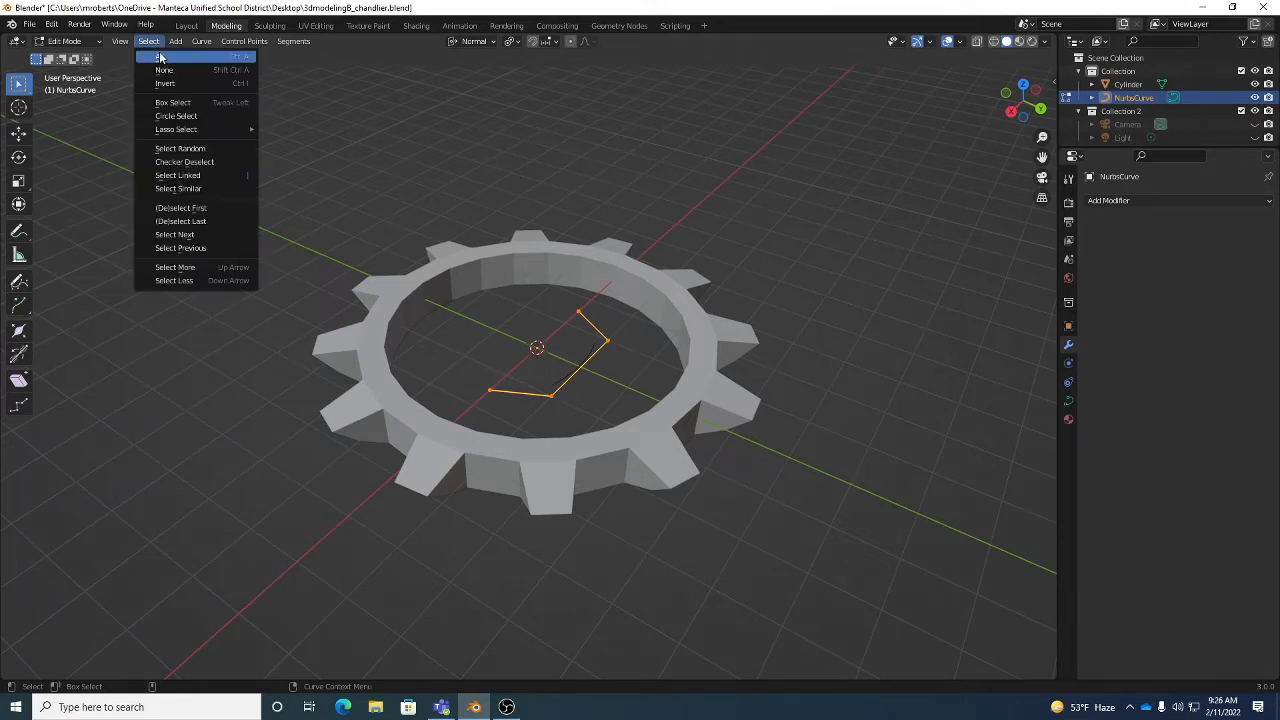
pyautogui.click(161, 58)
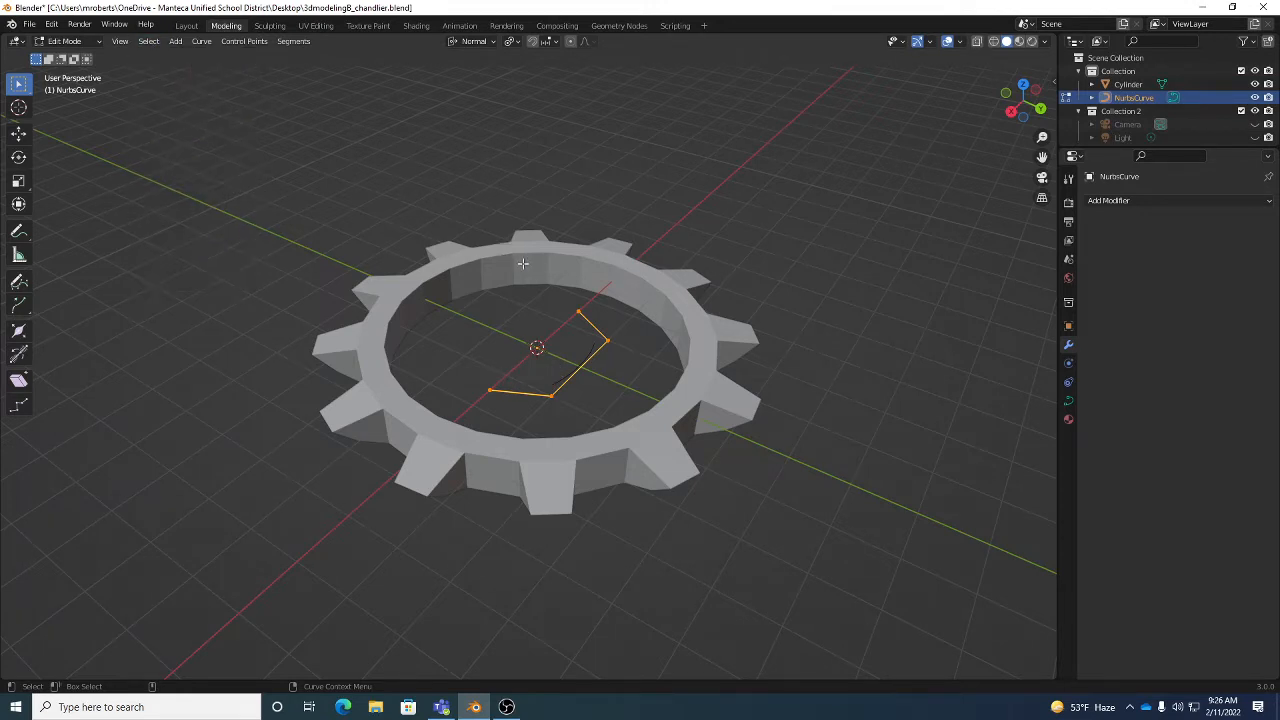
pyautogui.moveTo(522, 263)
pyautogui.mouseDown(button='middle')
pyautogui.moveTo(560, 268)
pyautogui.moveTo(522, 272)
pyautogui.mouseUp(button='middle')
pyautogui.hotkey('shift', 'space')
pyautogui.press('r')
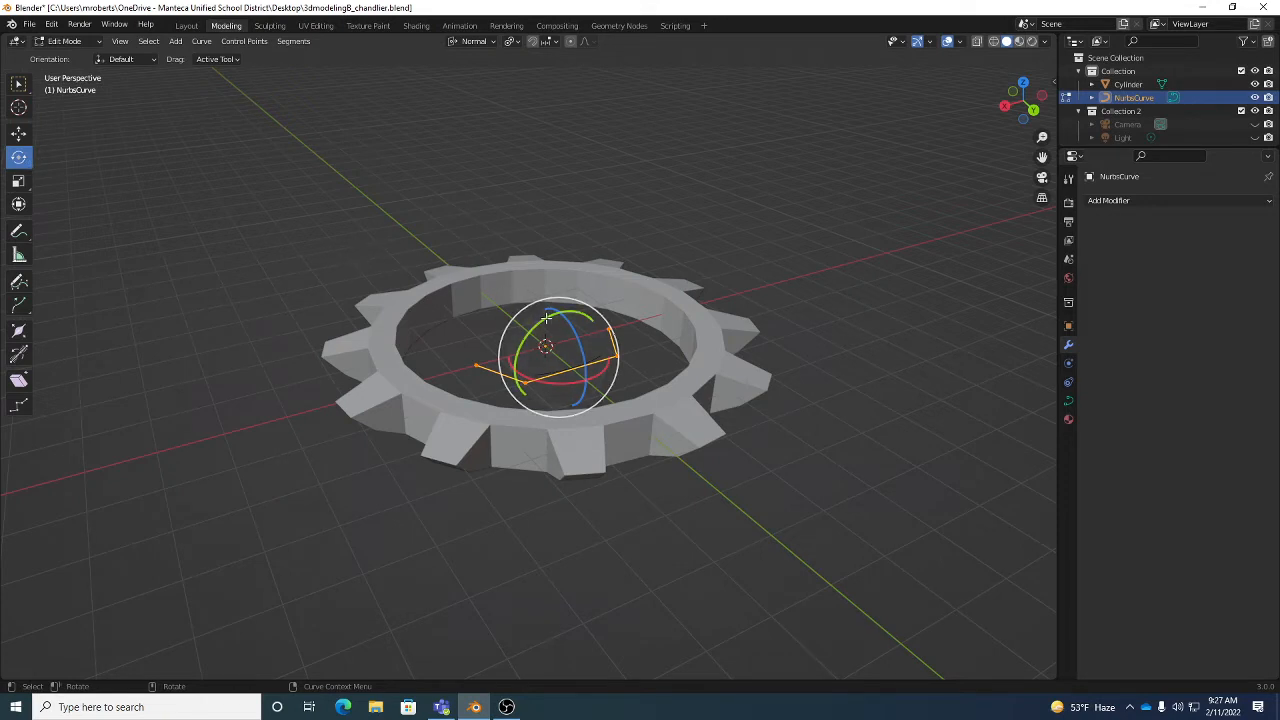
# Step: Undo the trial rotation, then set the transform orientation to Global and the pivot point to Median Point
pyautogui.moveTo(545, 318); pyautogui.dragTo(539, 328)
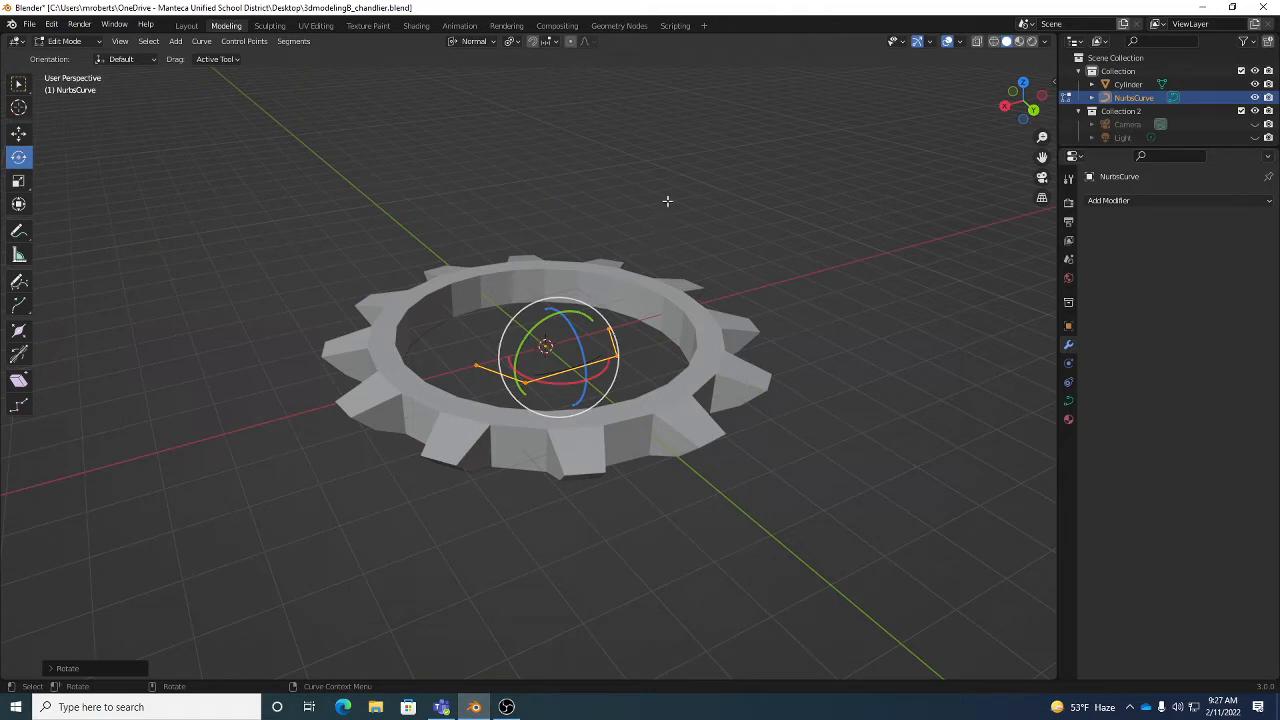
pyautogui.hotkey('ctrl', 'z')
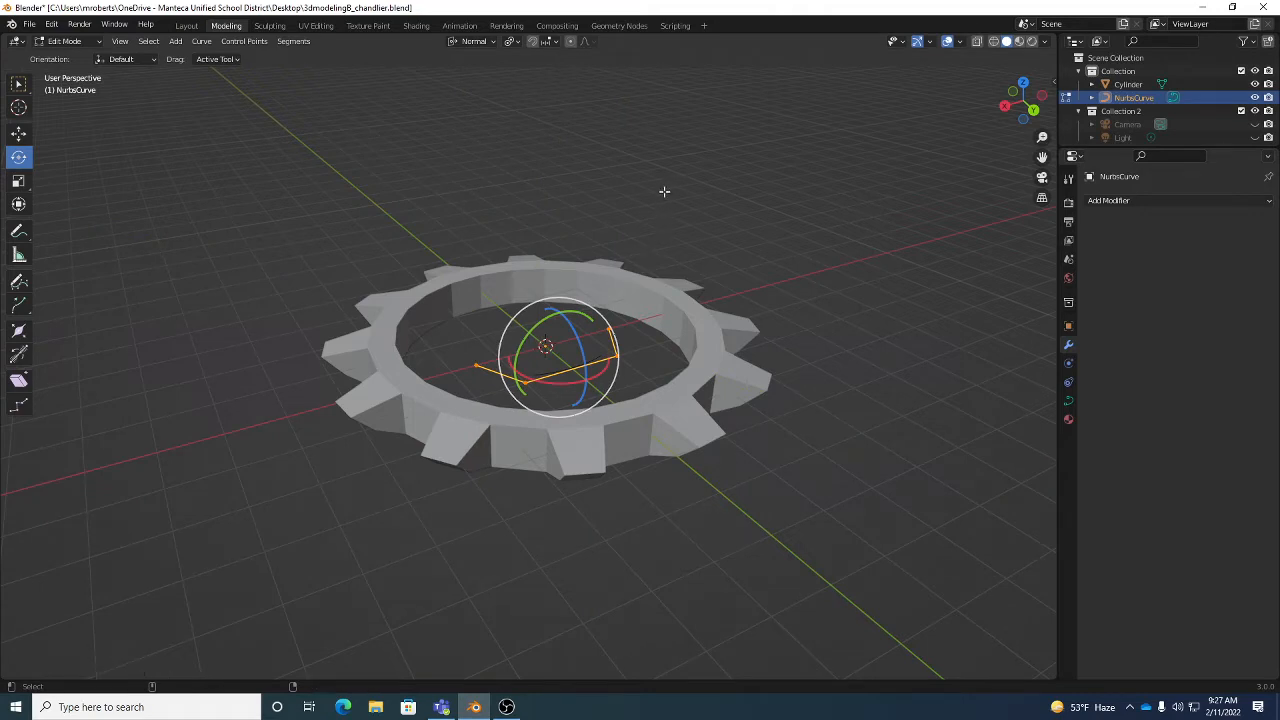
pyautogui.click(486, 41)
pyautogui.click(465, 84)
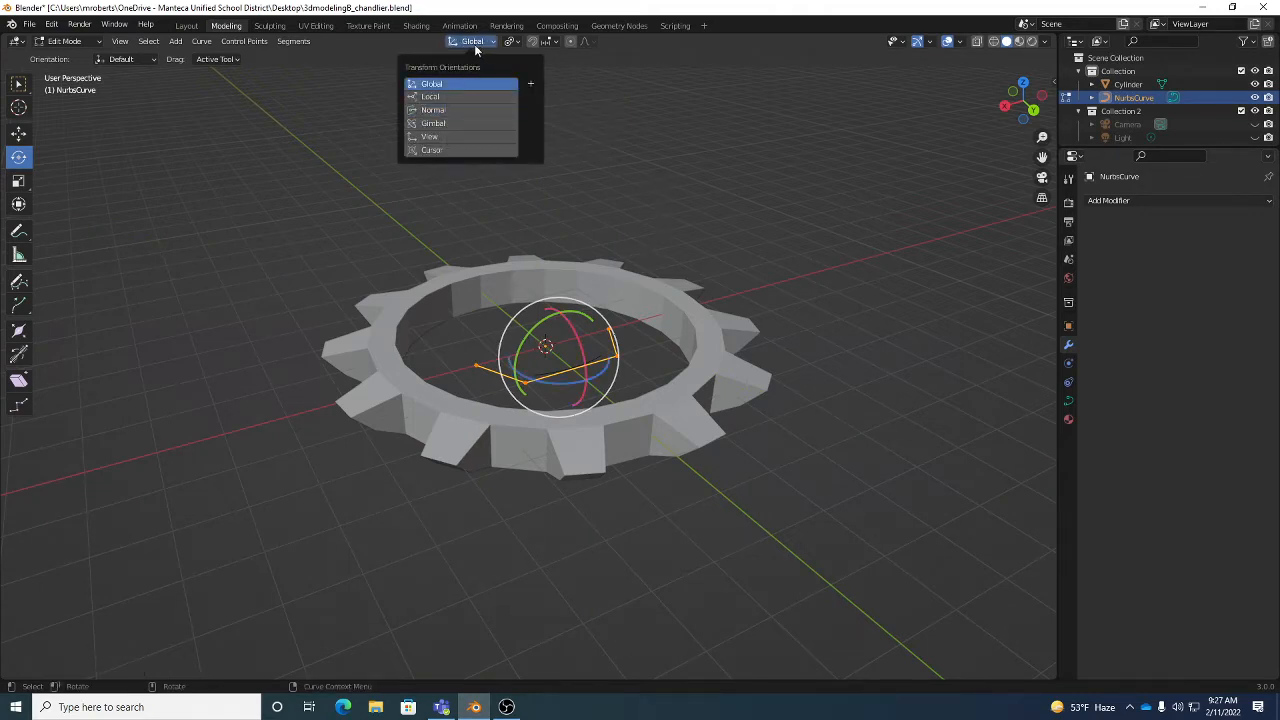
pyautogui.click(512, 43)
pyautogui.click(514, 41)
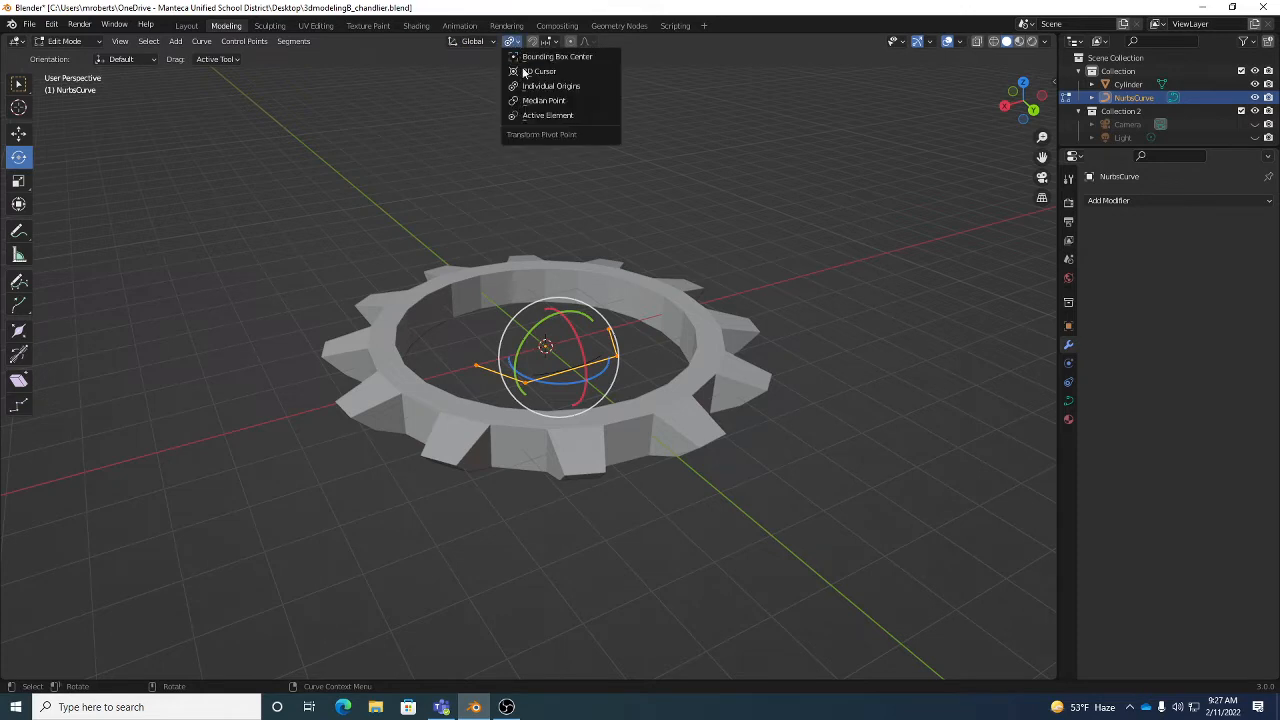
pyautogui.click(538, 102)
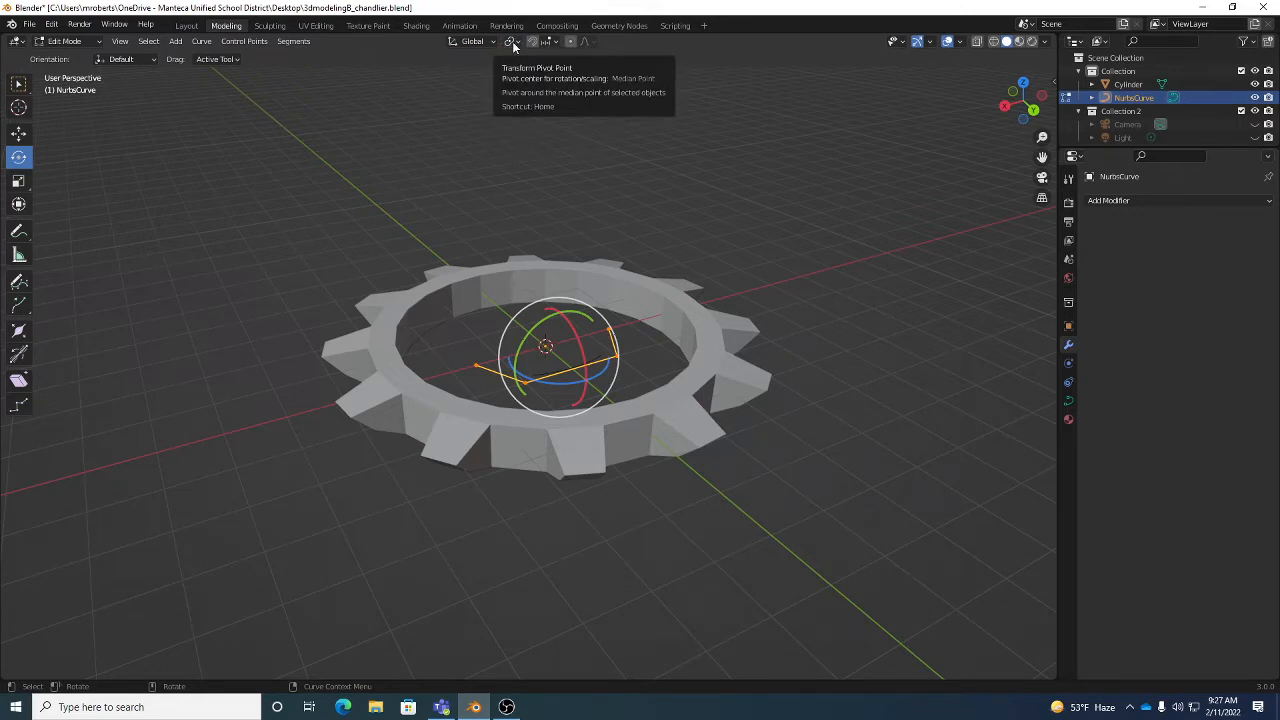
pyautogui.click(480, 42)
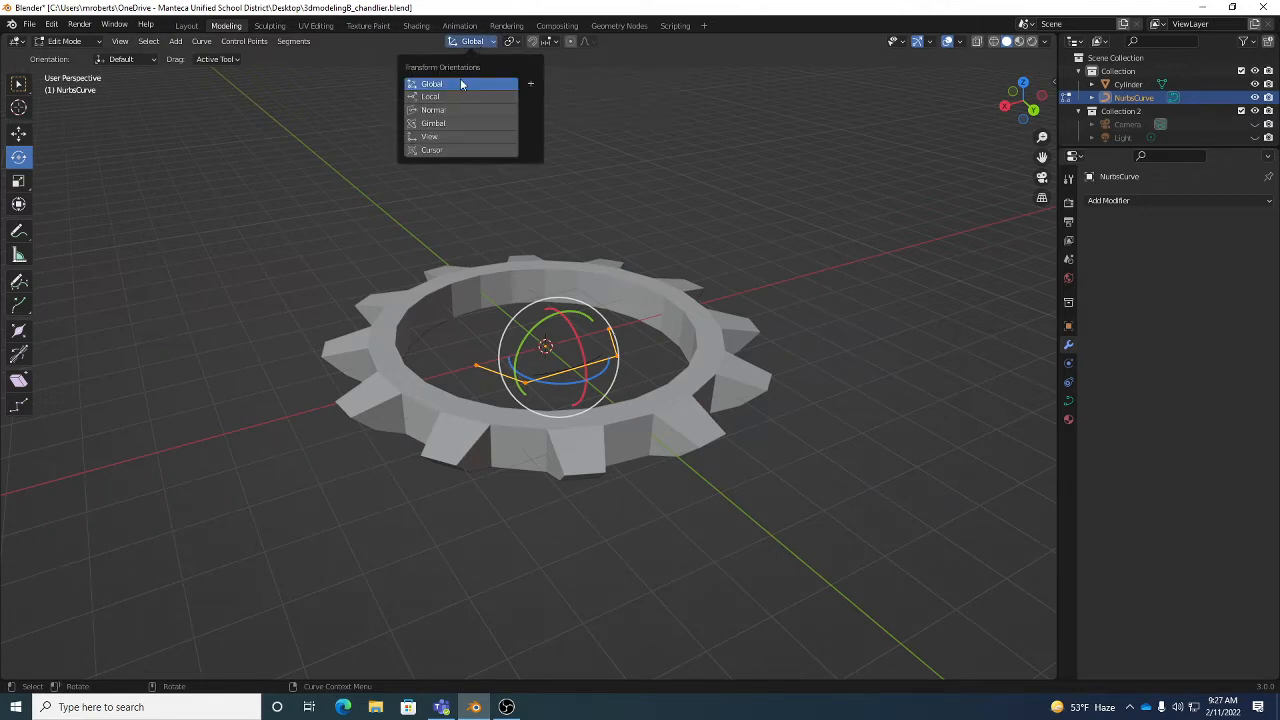
pyautogui.click(510, 42)
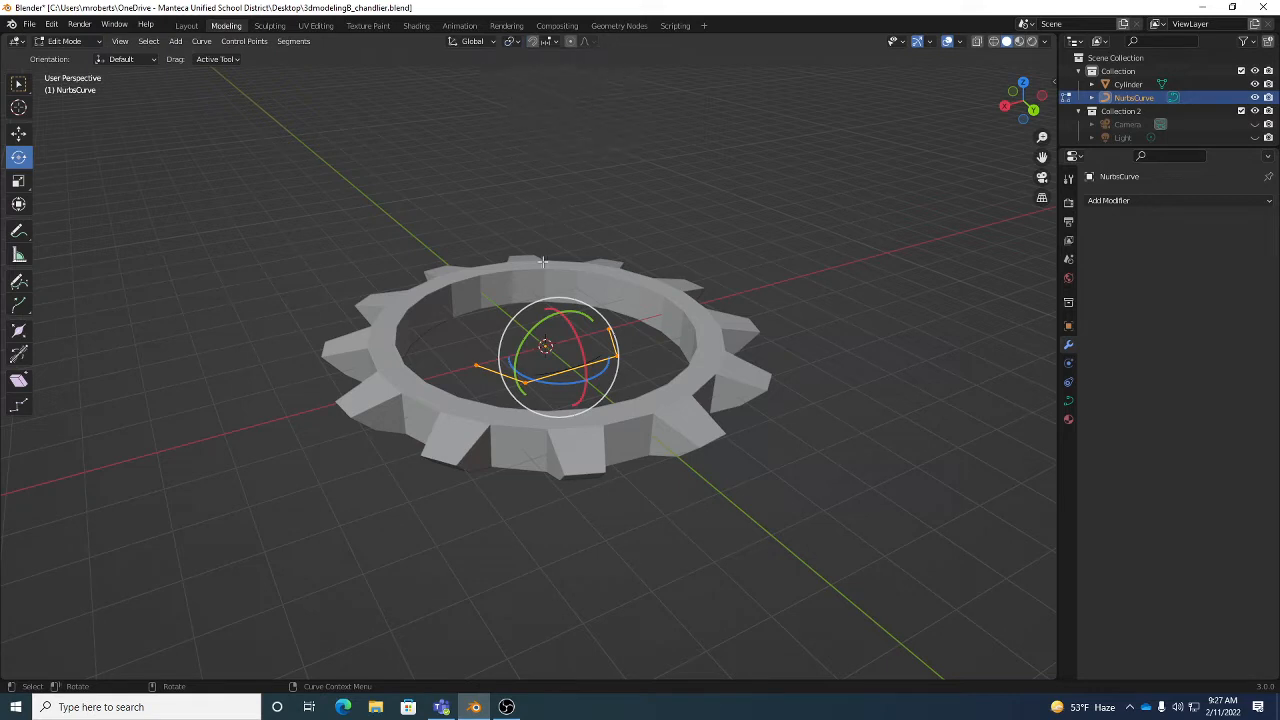
# Step: Rotate all control points of the curve 90° about the global Y axis so the curve stands upright
pyautogui.moveTo(545, 318); pyautogui.dragTo(517, 361)
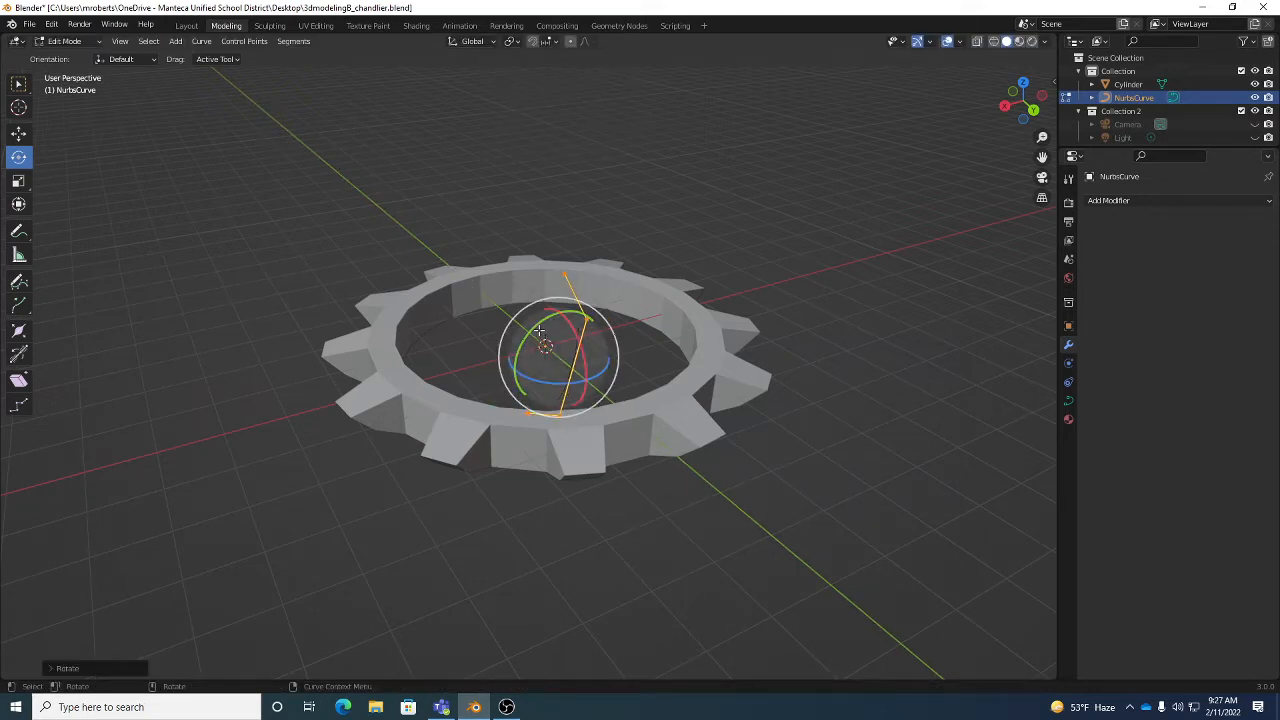
pyautogui.click(98, 669)
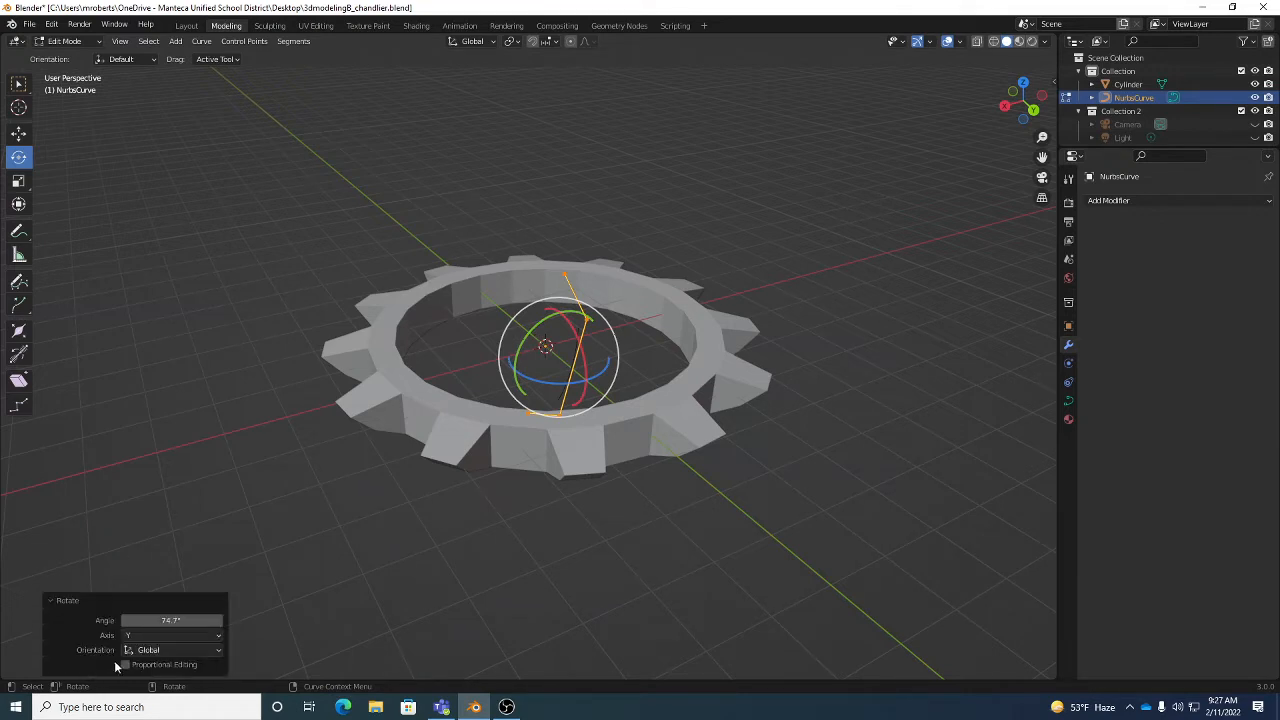
pyautogui.click(174, 620)
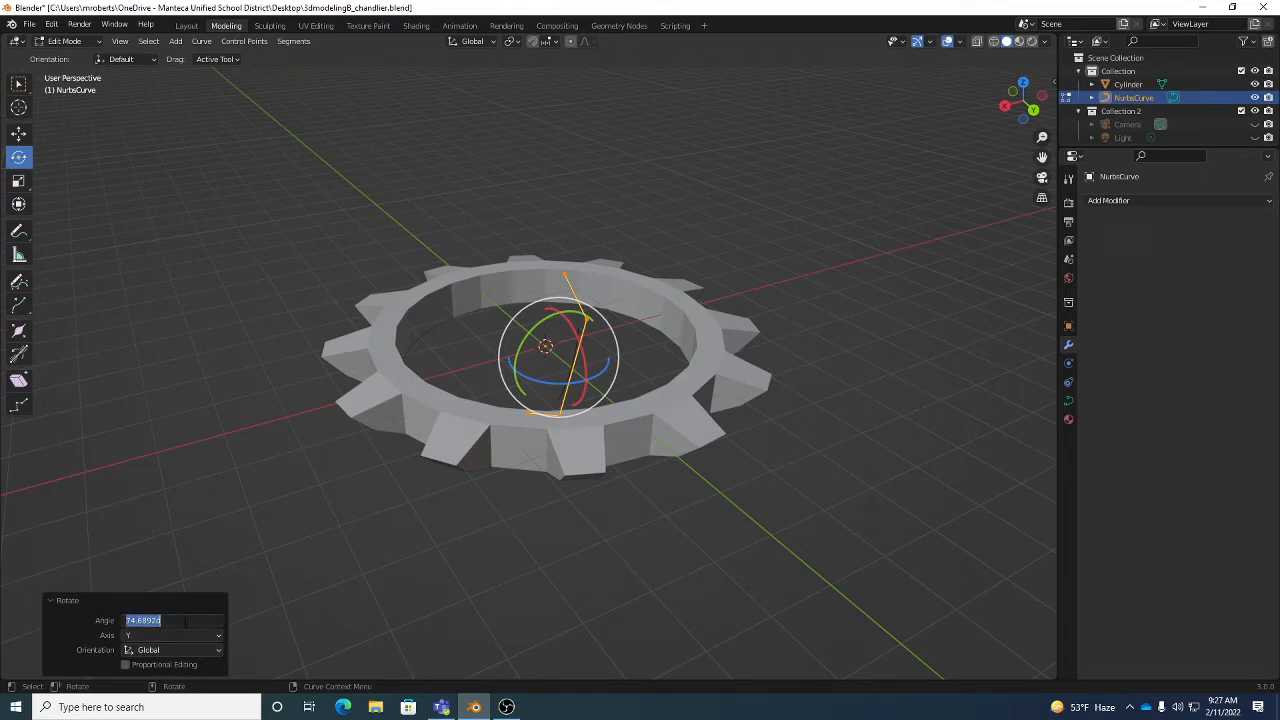
pyautogui.write('90')
pyautogui.press('Return')
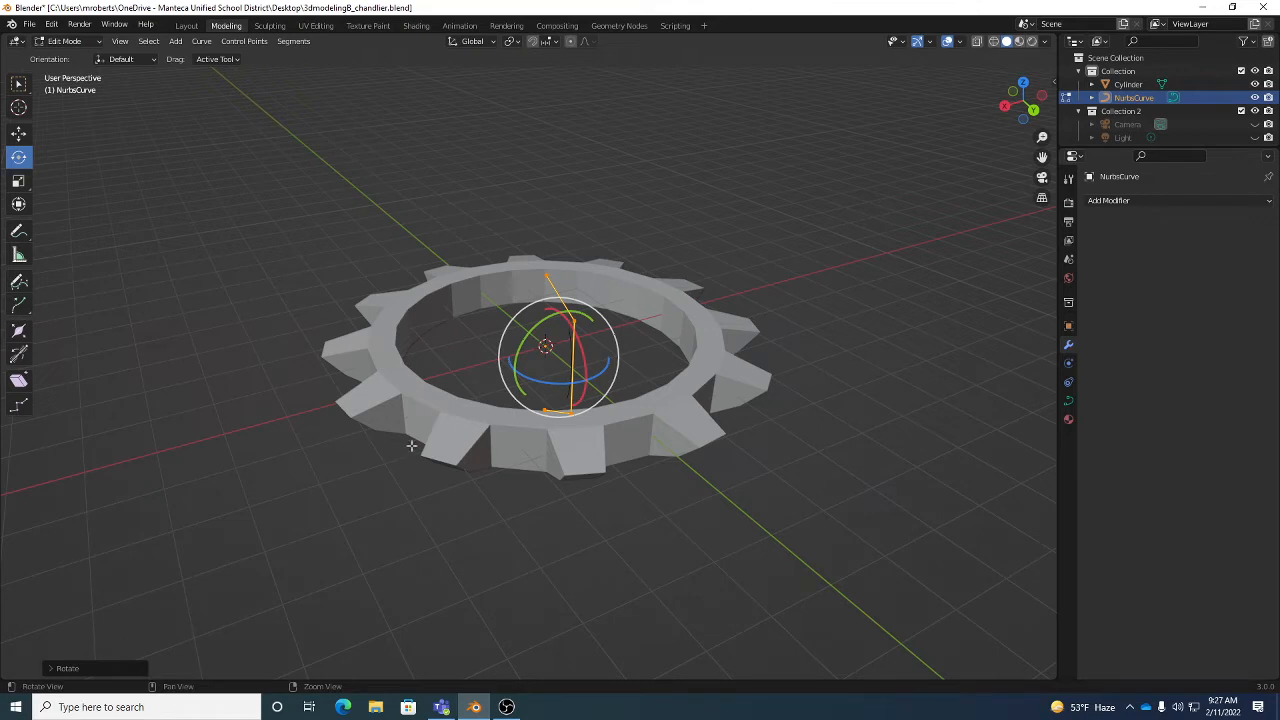
# Step: In the right orthographic view, set the Move tool's drag action to Select Box and move the curve's upper end point slightly outward and up
pyautogui.moveTo(412, 446); pyautogui.dragTo(520, 418, button='middle')
pyautogui.keyDown('alt'); pyautogui.moveTo(520, 418); pyautogui.dragTo(539, 407); pyautogui.keyUp('alt')
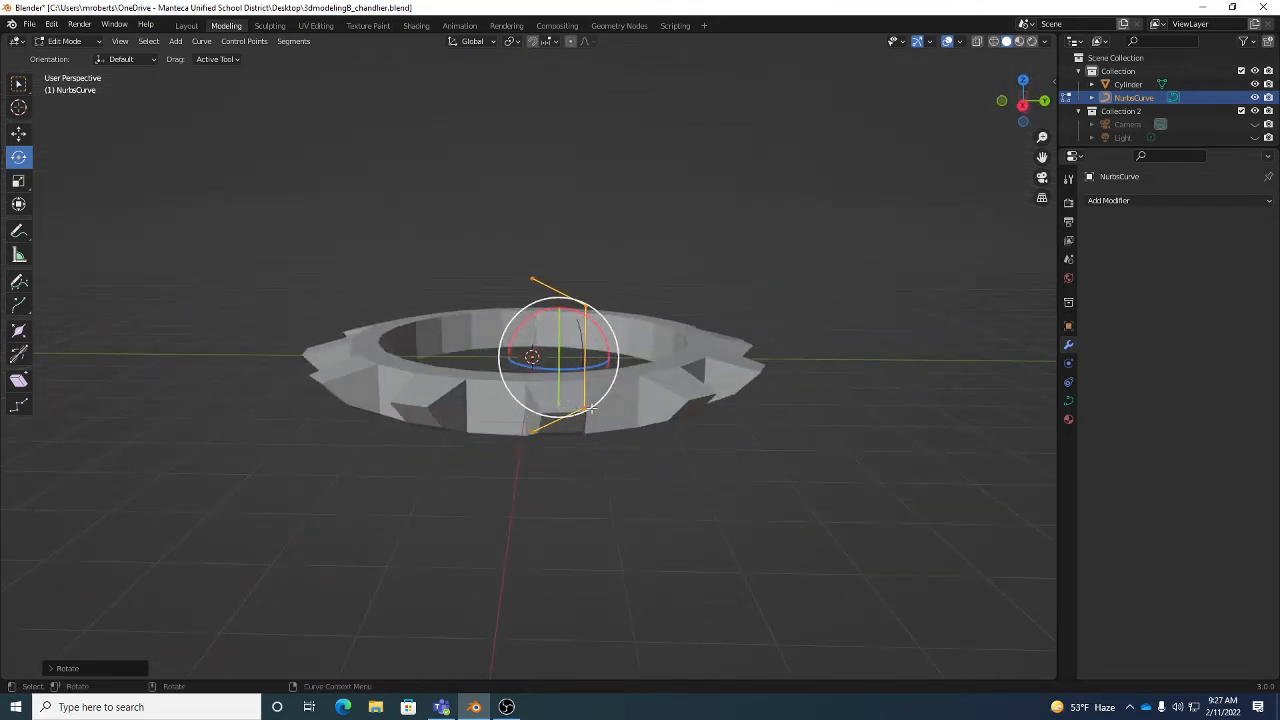
pyautogui.press('w')
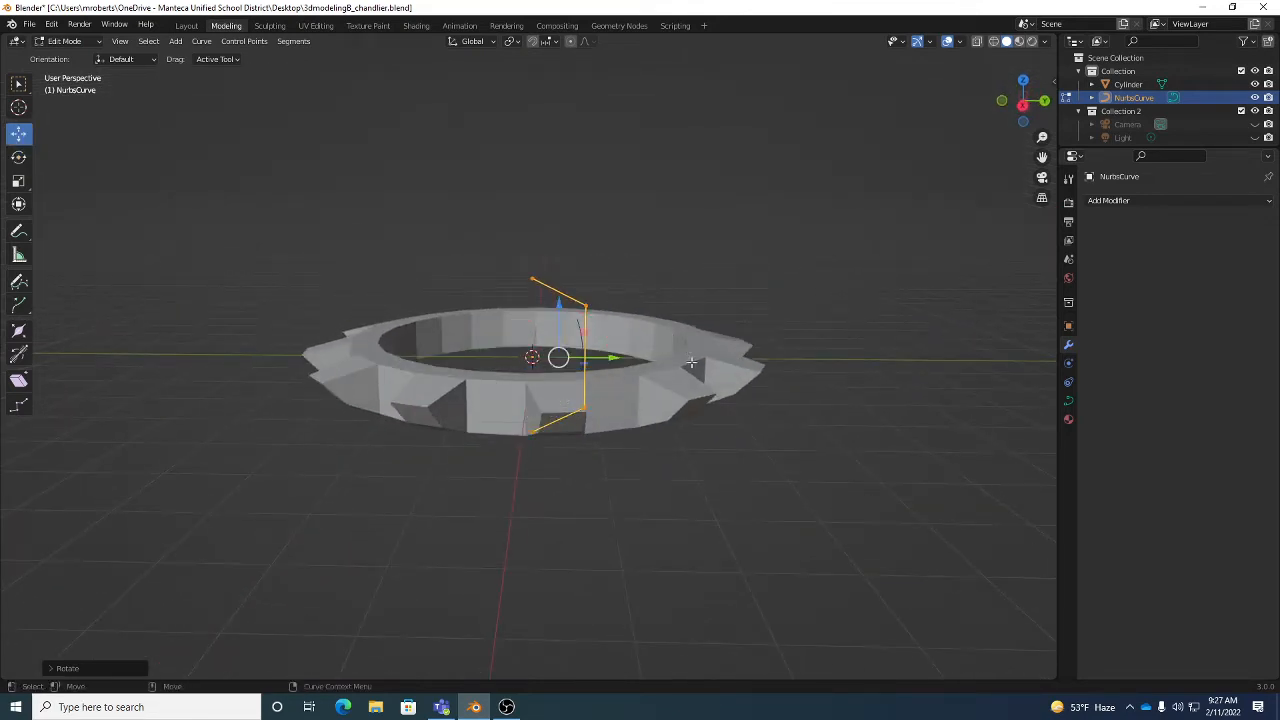
pyautogui.click(1023, 106)
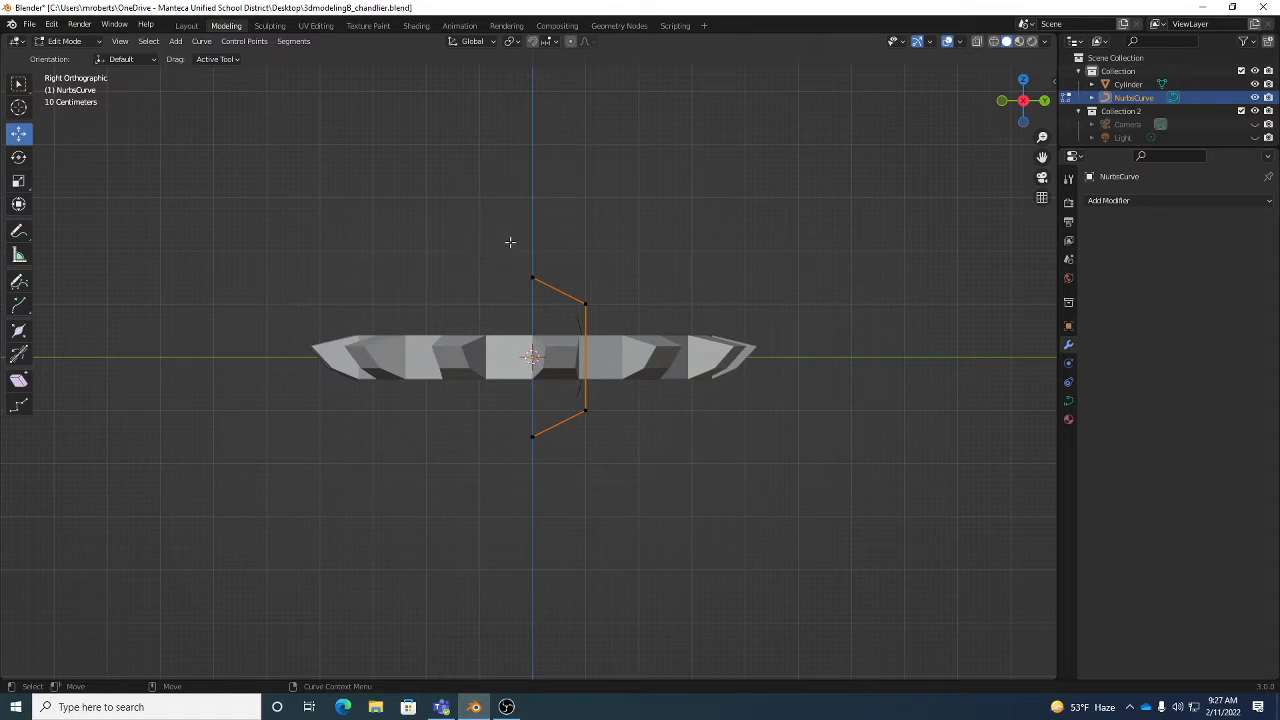
pyautogui.click(214, 59)
pyautogui.click(215, 116)
pyautogui.moveTo(504, 247); pyautogui.dragTo(550, 295)
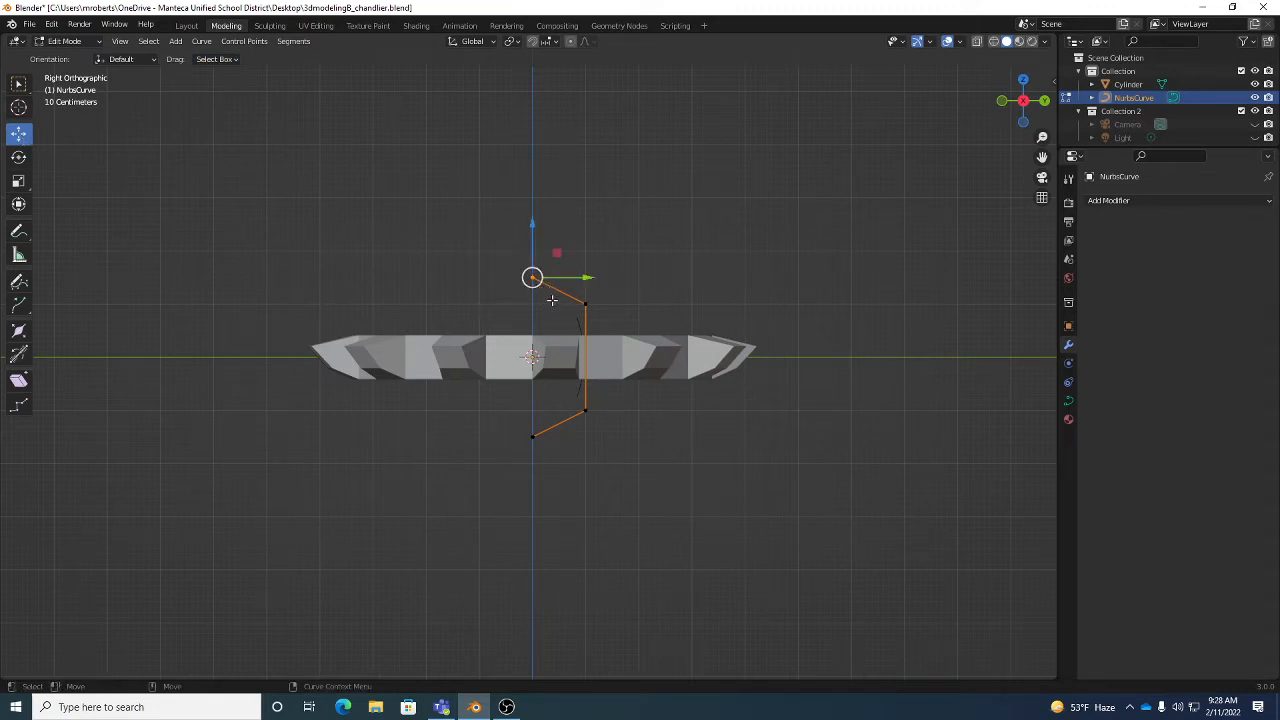
pyautogui.moveTo(536, 280); pyautogui.dragTo(567, 258)
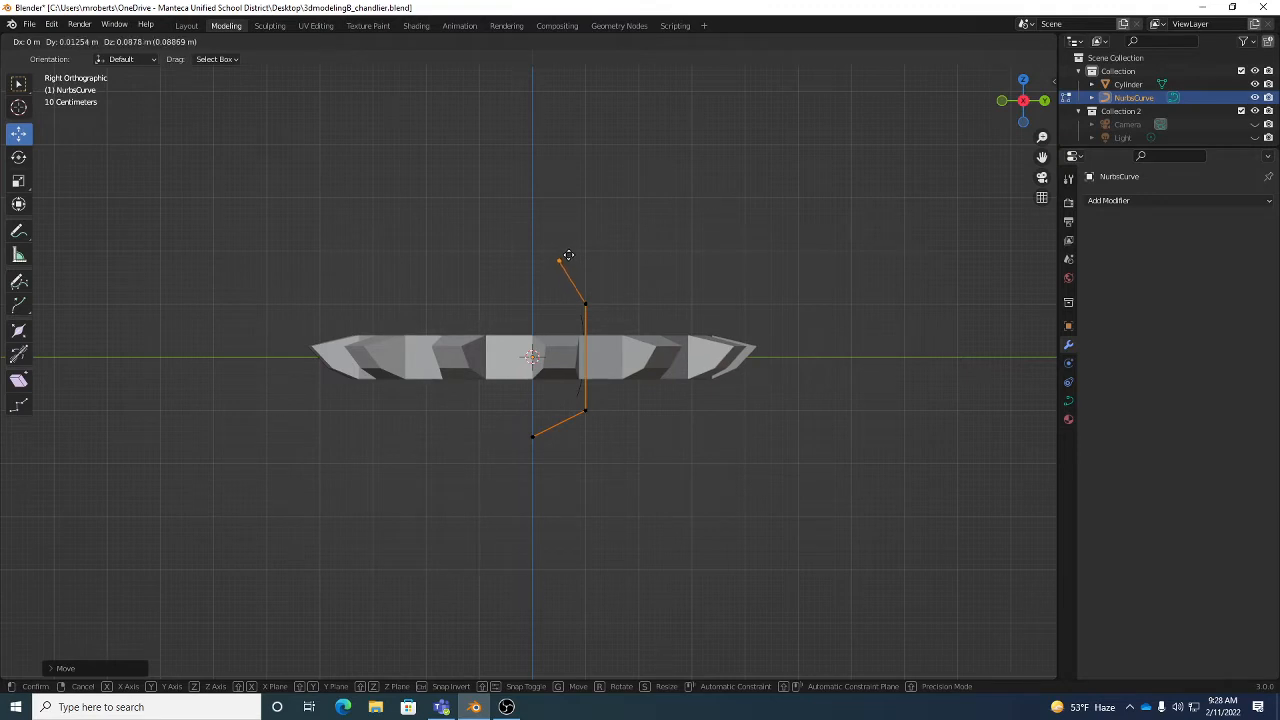
# Step: Box-select the curve's two lower control points and move them outward and up, close to the ring's outer rim
pyautogui.moveTo(504, 372); pyautogui.dragTo(657, 470)
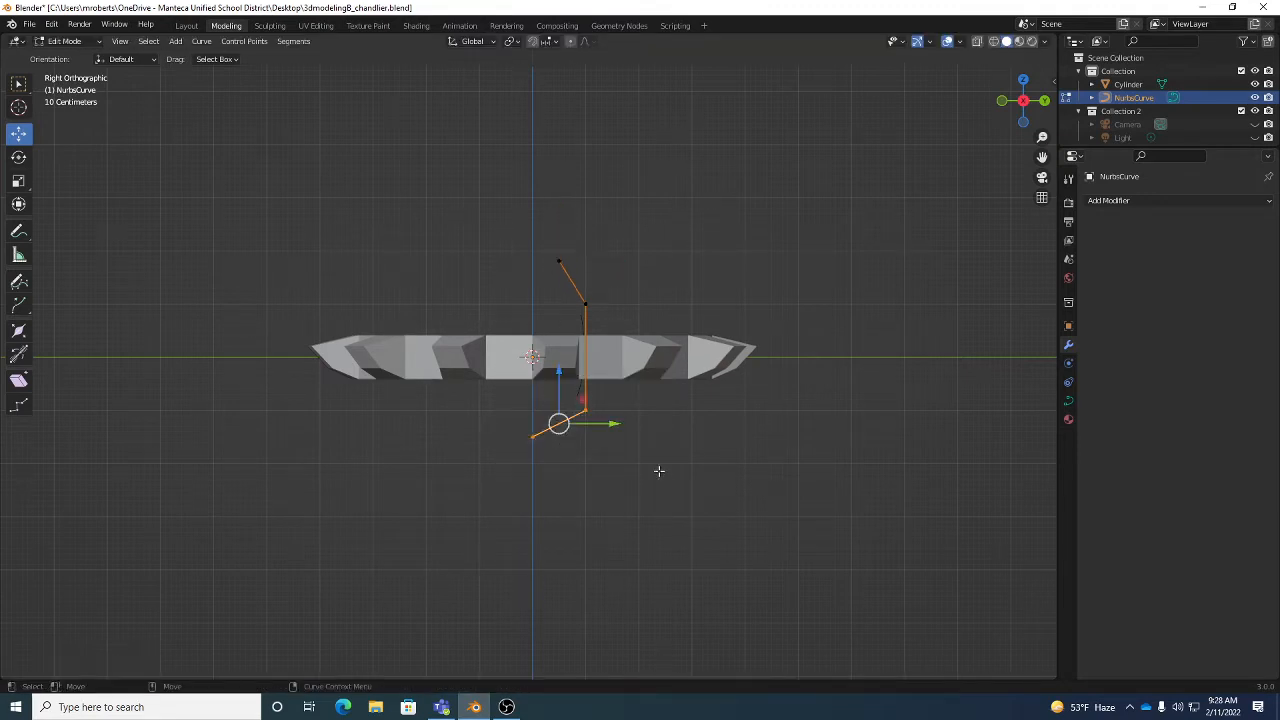
pyautogui.moveTo(500, 392); pyautogui.dragTo(634, 474)
pyautogui.click(215, 59)
pyautogui.moveTo(474, 385); pyautogui.dragTo(650, 507)
pyautogui.press('g')
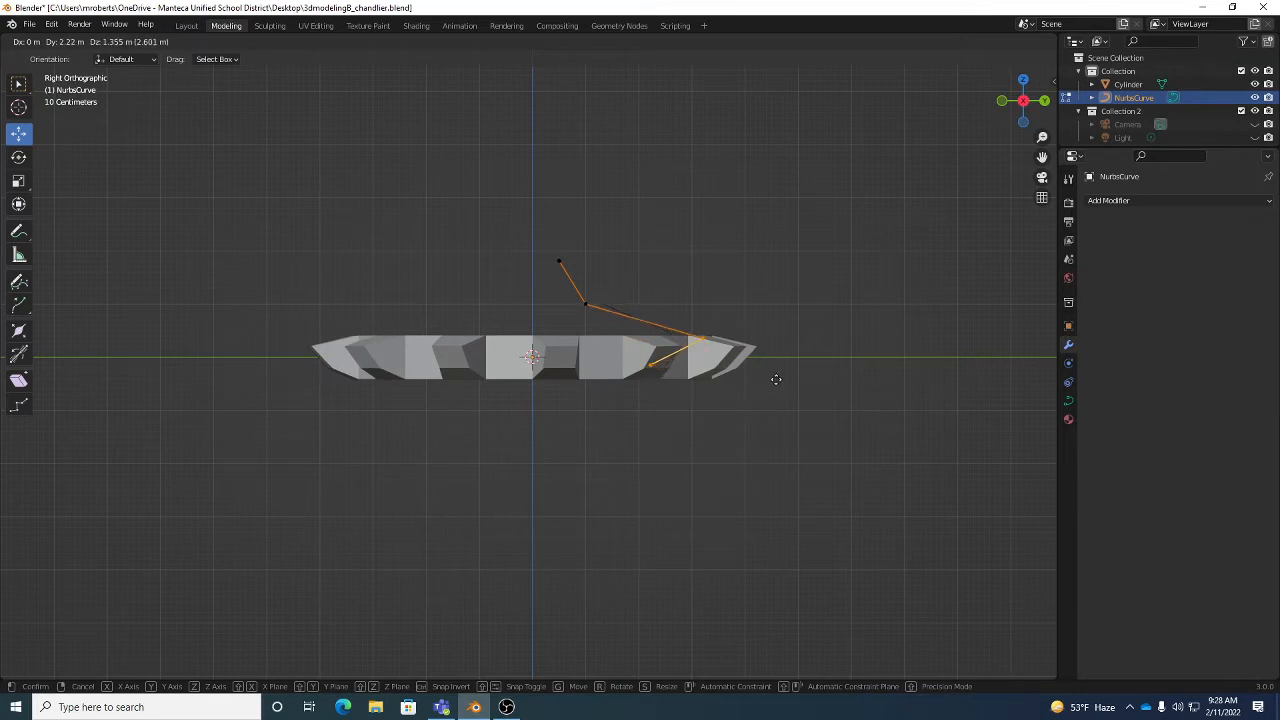
pyautogui.click(771, 369)
# Step: Move the curve's outer end point outward and down to the lower edge of the ring's rim
pyautogui.click(635, 339)
pyautogui.press('g')
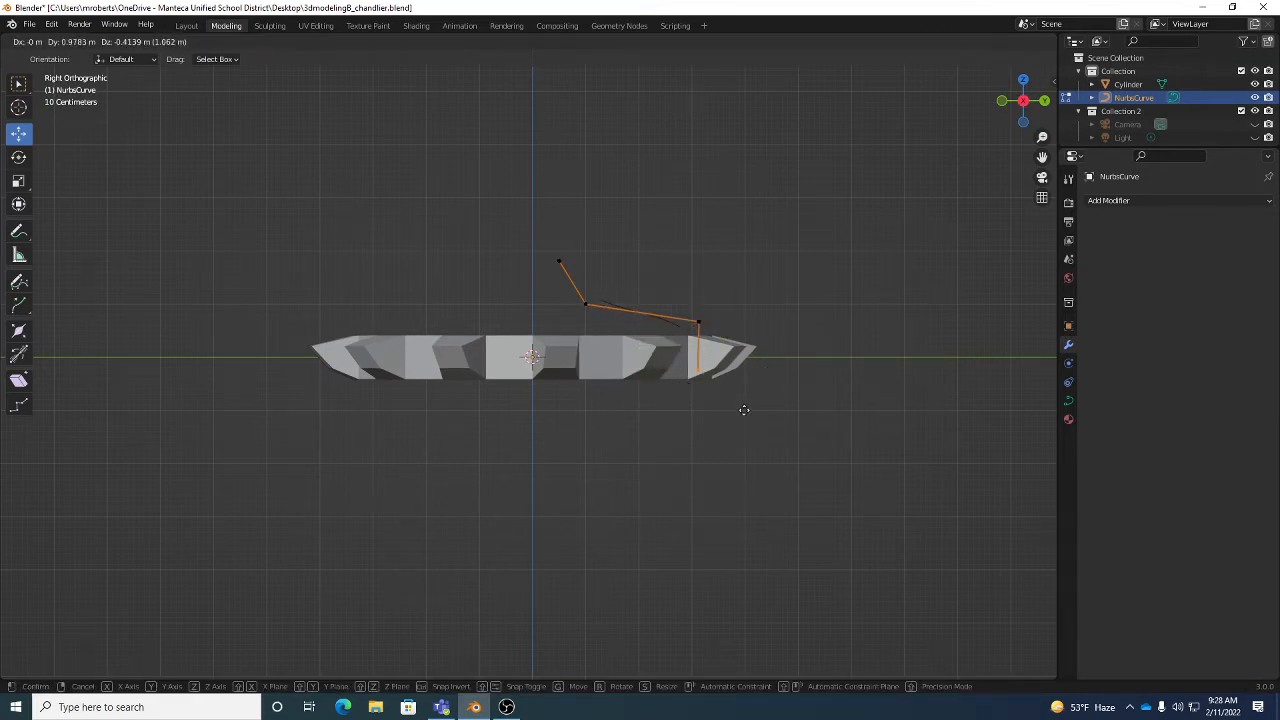
pyautogui.click(761, 419)
# Step: Box-select the curve's two upper control points and move them outward and up to steepen the arm
pyautogui.moveTo(537, 246); pyautogui.dragTo(620, 330)
pyautogui.press('g')
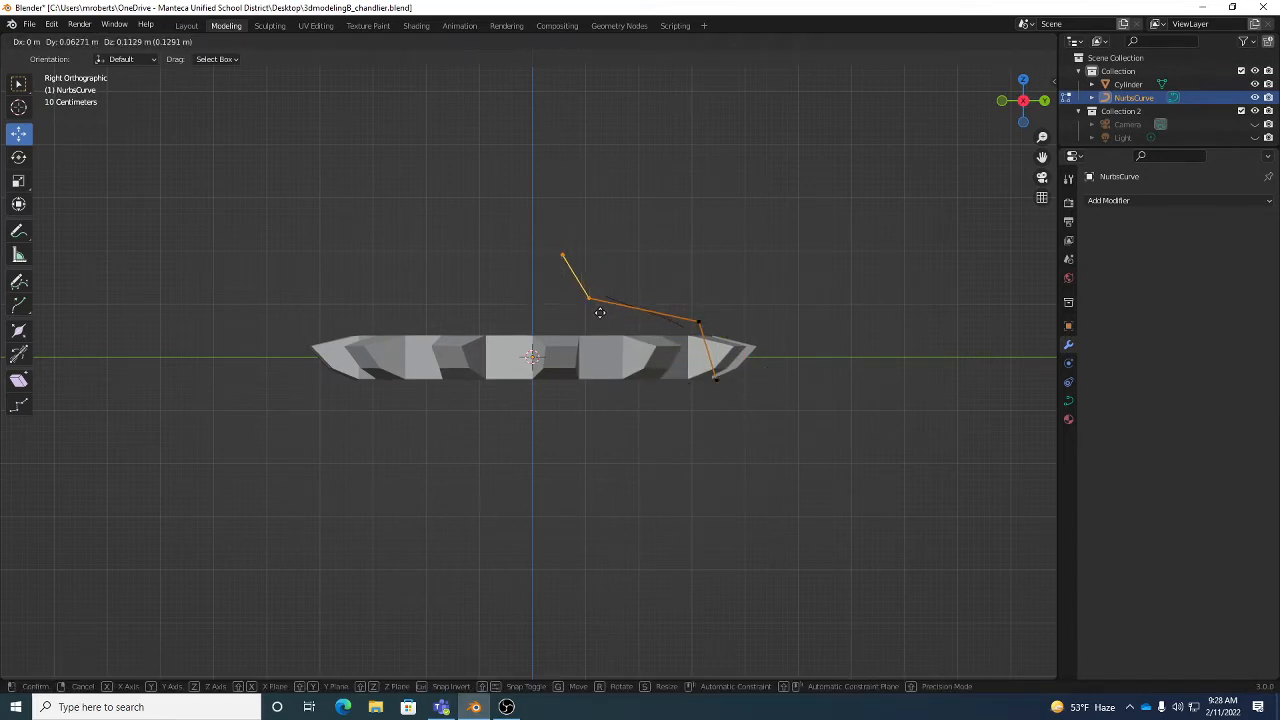
pyautogui.click(610, 264)
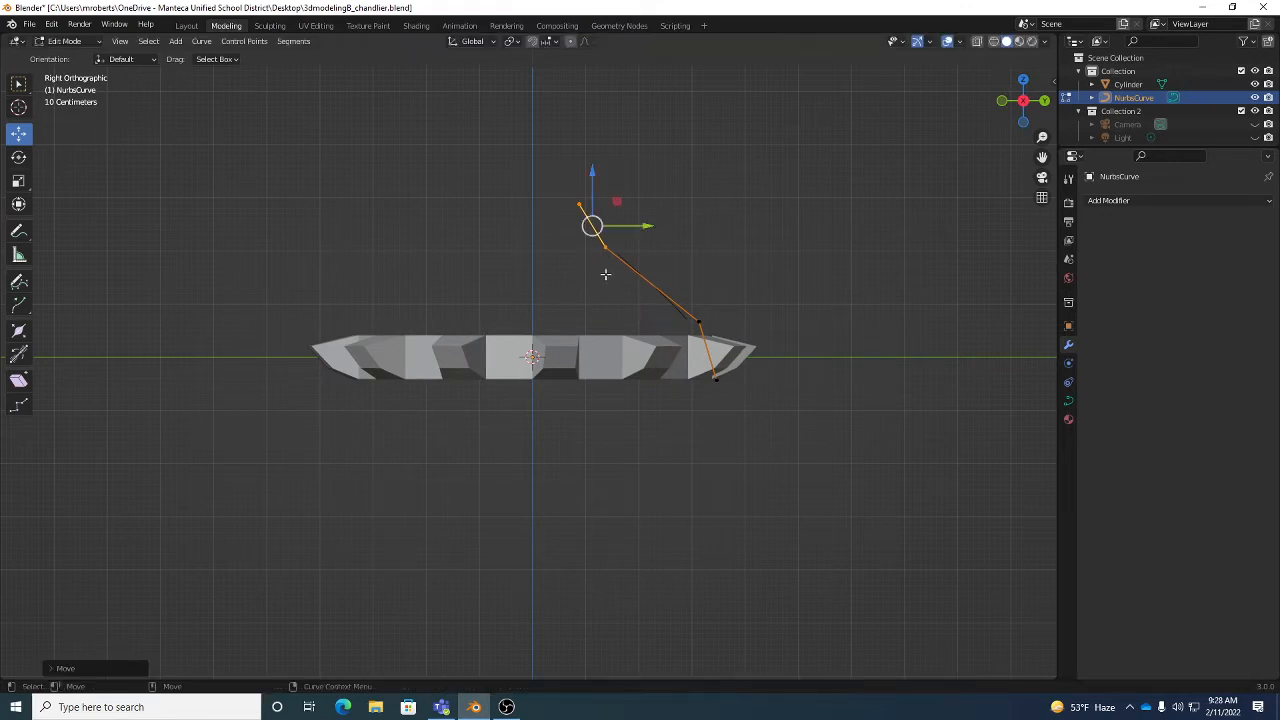
# Step: Extrude the curve's upper end point twice, about 1.4 m and 1.1 m up, leaning inward toward the central vertical axis
pyautogui.click(574, 231)
pyautogui.click(570, 205)
pyautogui.keyDown('shift'); pyautogui.moveTo(632, 236); pyautogui.dragTo(648, 294, button='middle'); pyautogui.keyUp('shift')
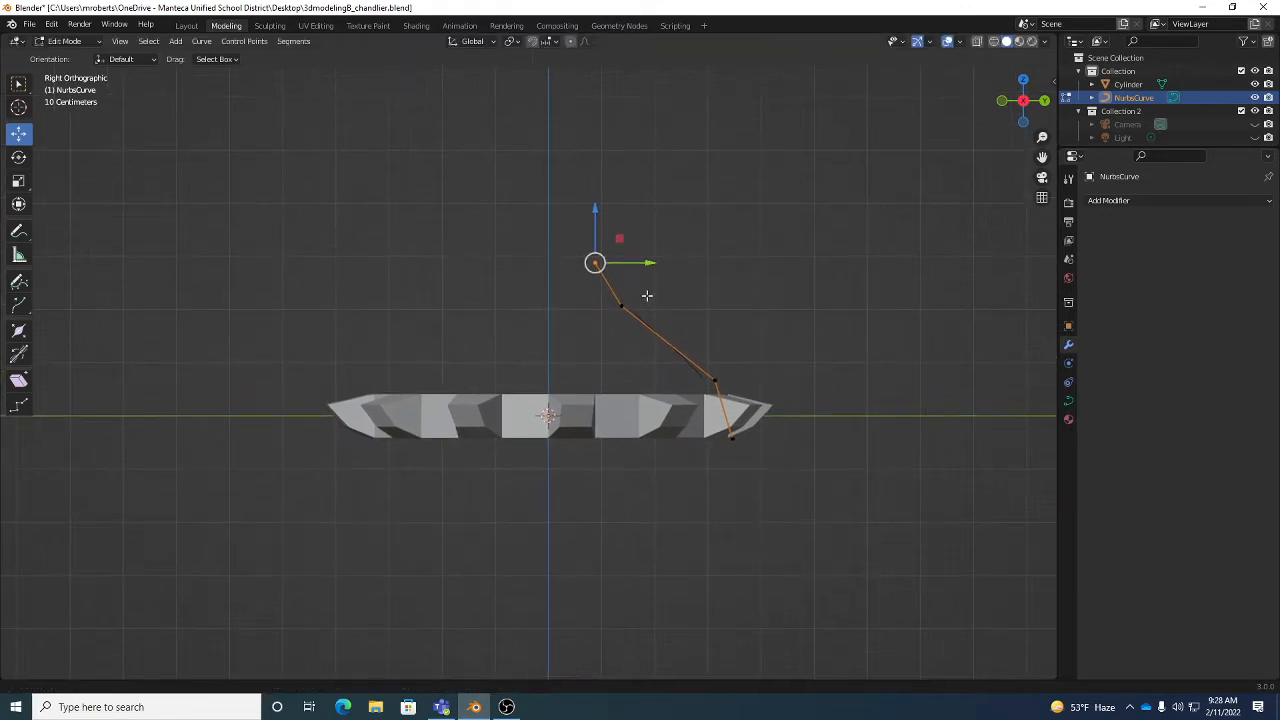
pyautogui.press('e')
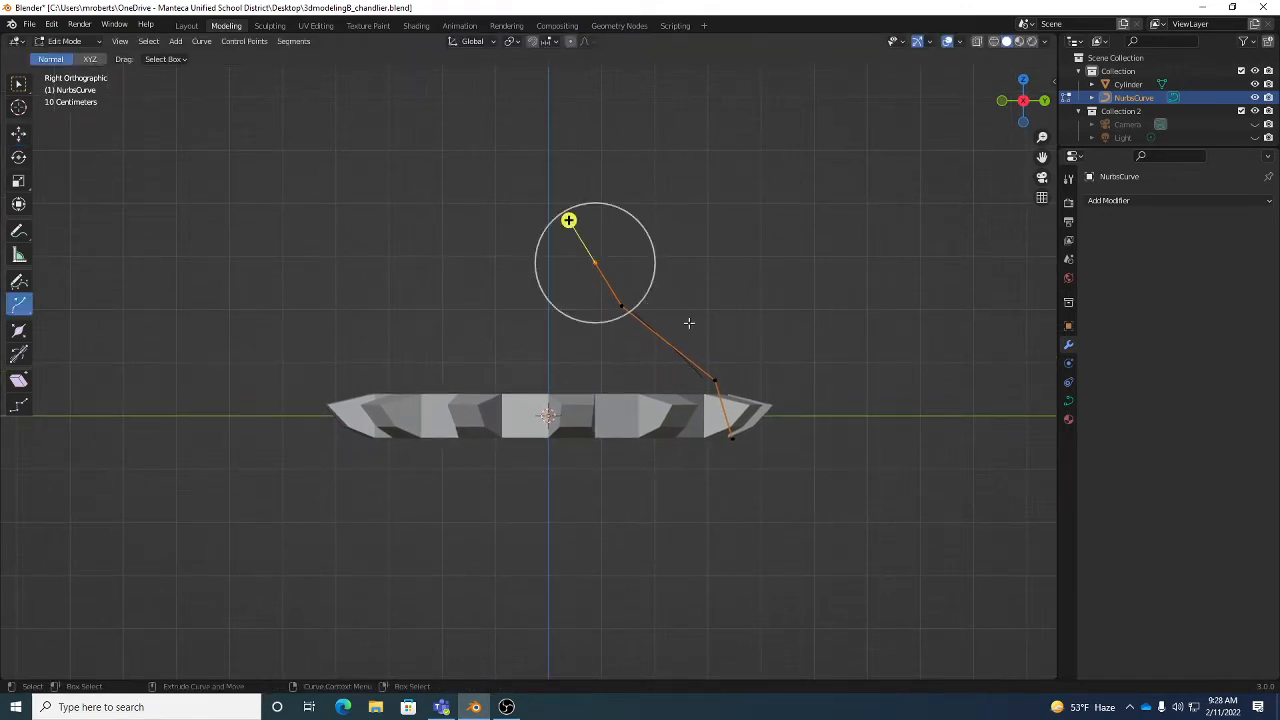
pyautogui.press('e')
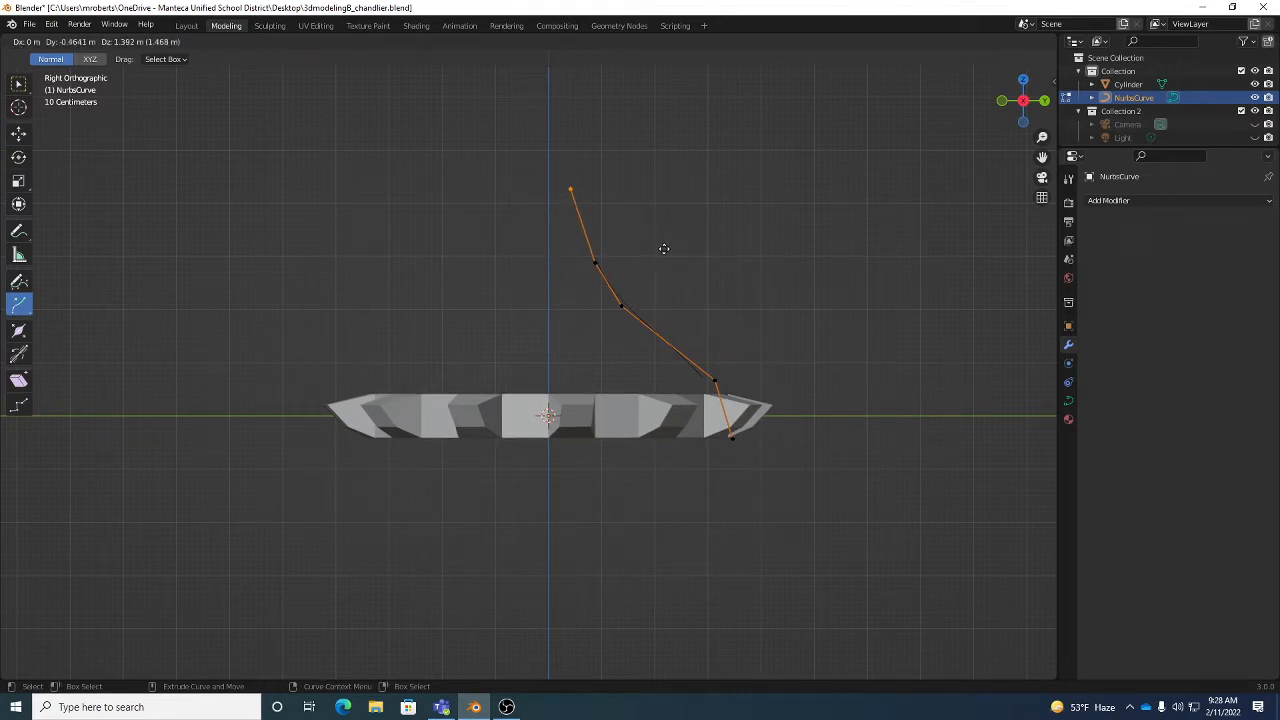
pyautogui.click(663, 248)
pyautogui.press('g')
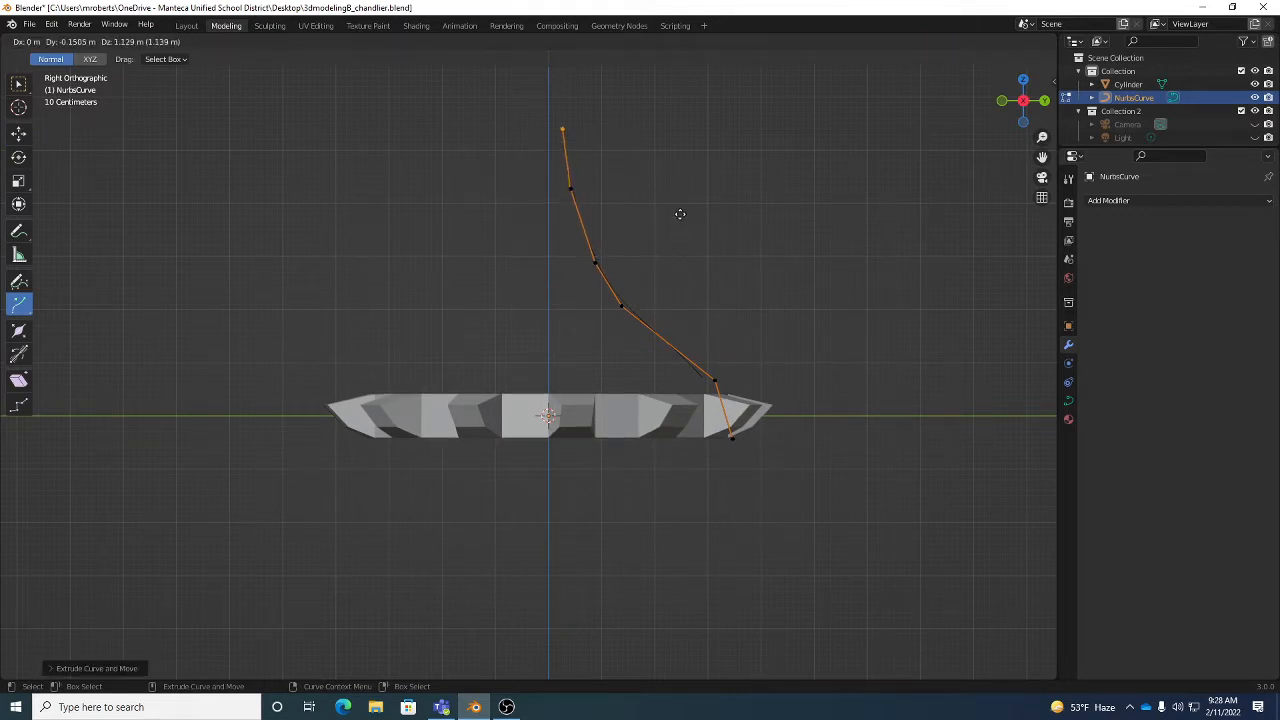
pyautogui.click(679, 214)
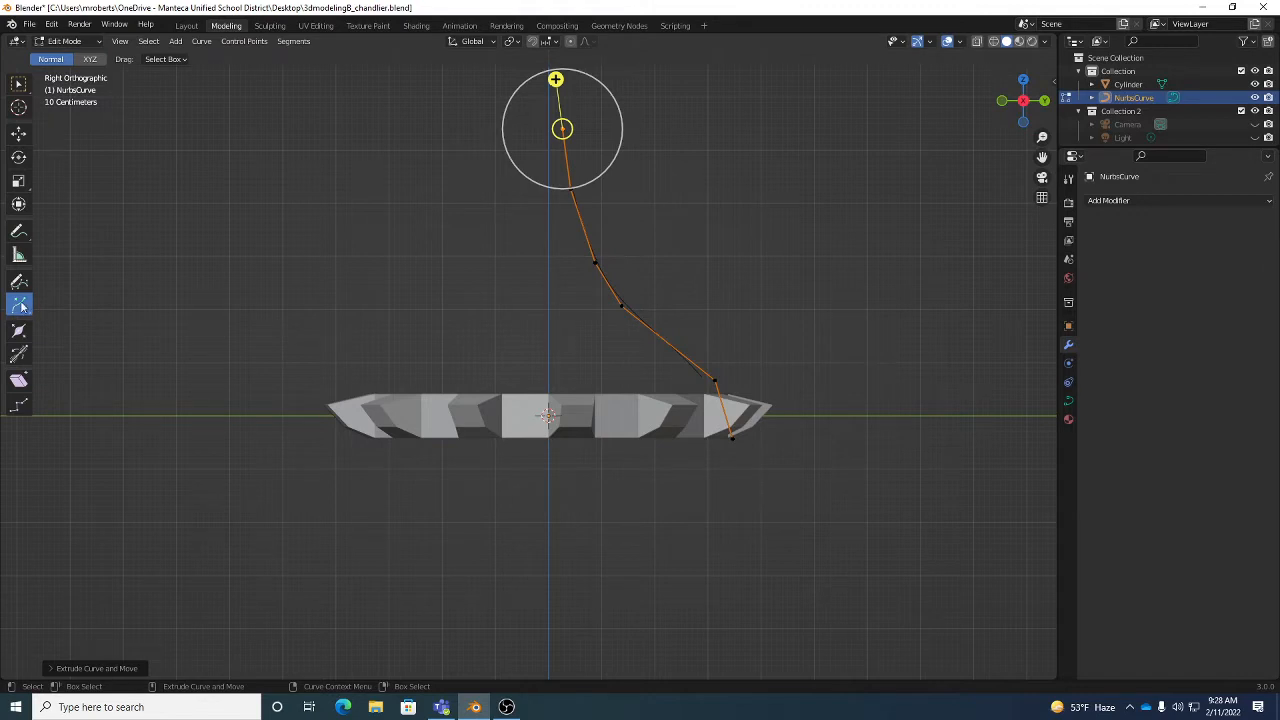
# Step: Extrude the curve's lower end point outward and down below the ring's rim, and return to the Move tool
pyautogui.click(728, 434)
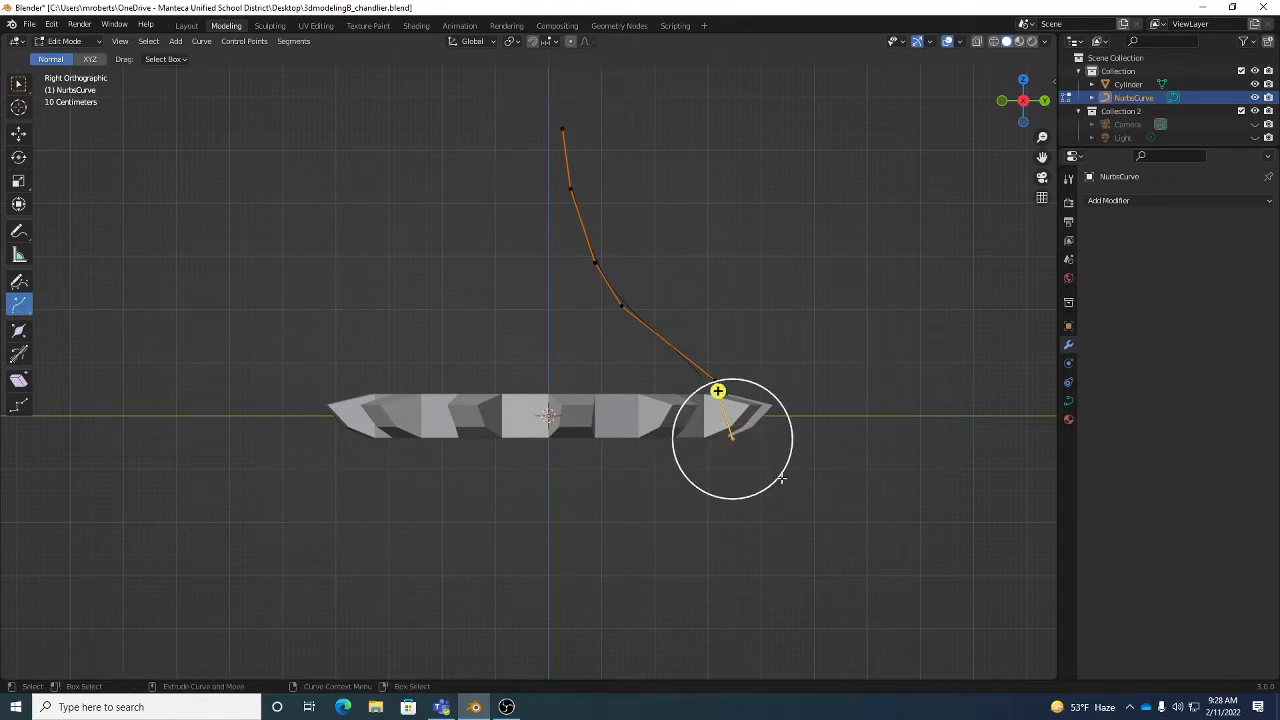
pyautogui.press('e')
pyautogui.moveTo(846, 462); pyautogui.dragTo(846, 462, button='middle')
pyautogui.press('w')
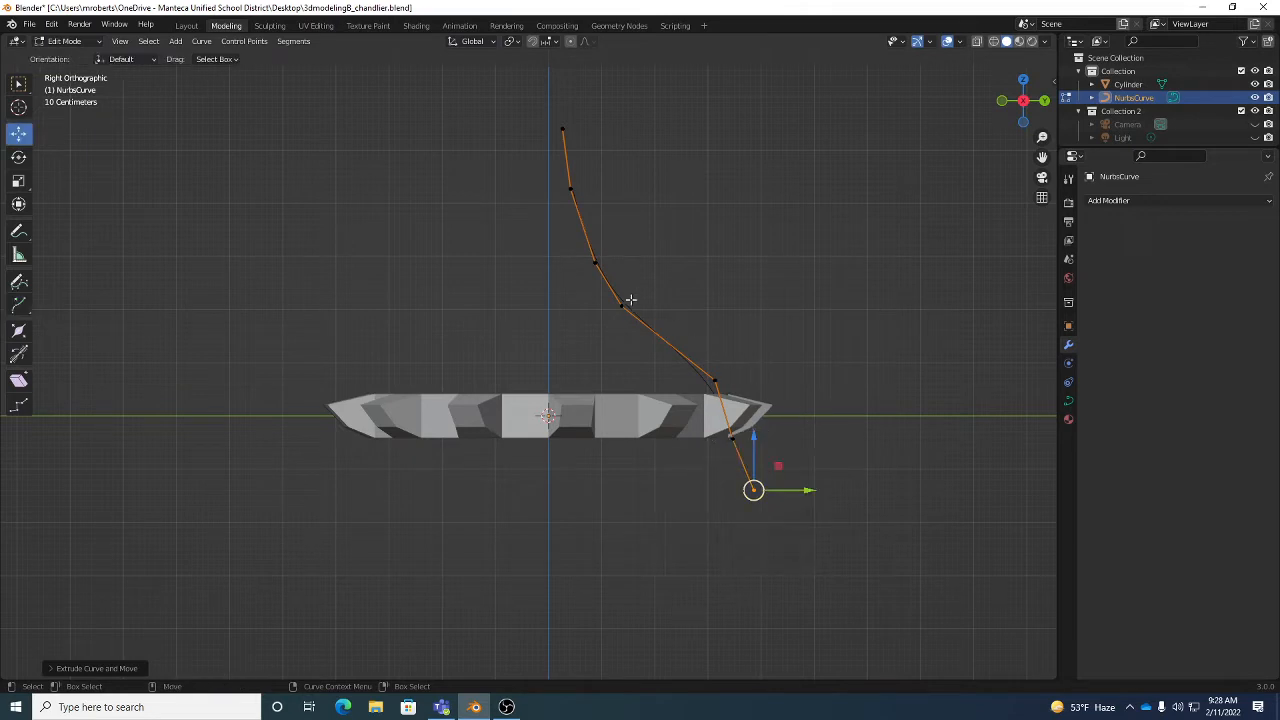
# Step: Reposition the two control points at the ring's rim, shifting the one at the lower edge slightly outward
pyautogui.press('g')
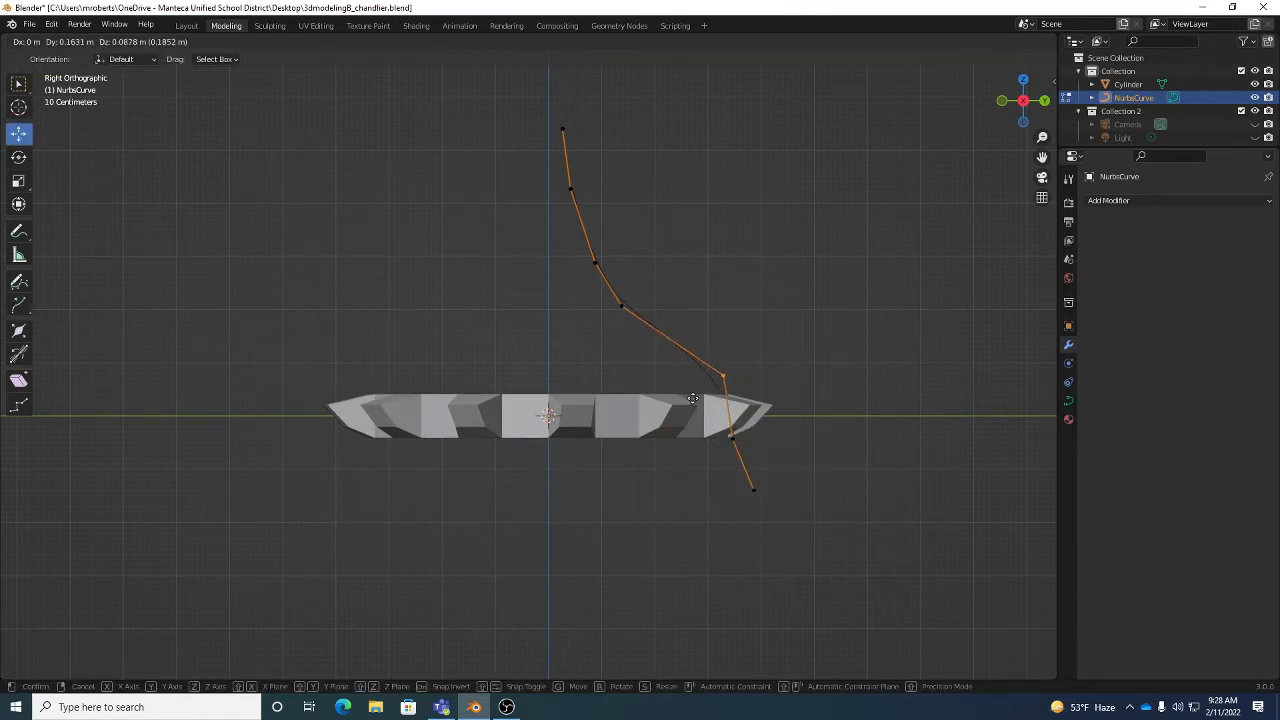
pyautogui.click(697, 398)
pyautogui.click(734, 436)
pyautogui.press('g')
pyautogui.click(764, 438)
pyautogui.moveTo(710, 368); pyautogui.dragTo(754, 388)
pyautogui.press('g')
pyautogui.click(775, 373)
# Step: Move the control point above the rim outward and down, and nudge the next one up slightly inward and down to smooth the arm
pyautogui.moveTo(609, 295); pyautogui.dragTo(645, 325)
pyautogui.press('g')
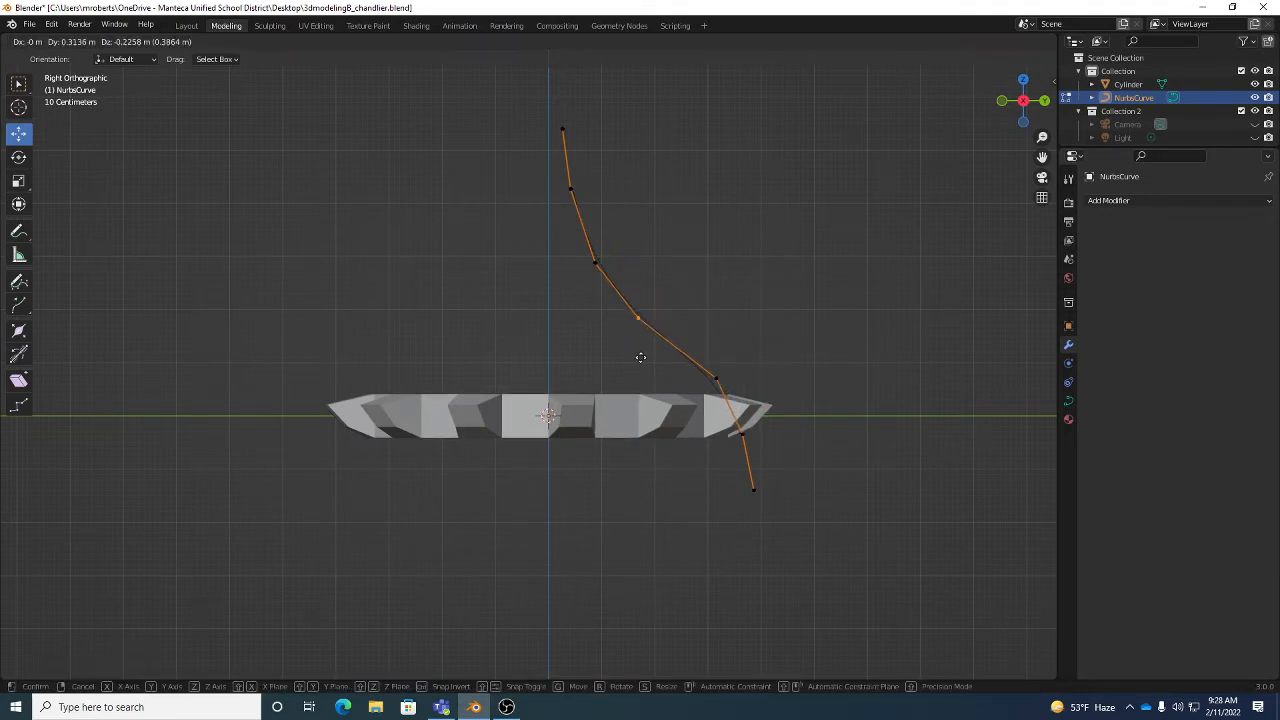
pyautogui.click(650, 356)
pyautogui.moveTo(573, 253); pyautogui.dragTo(603, 285)
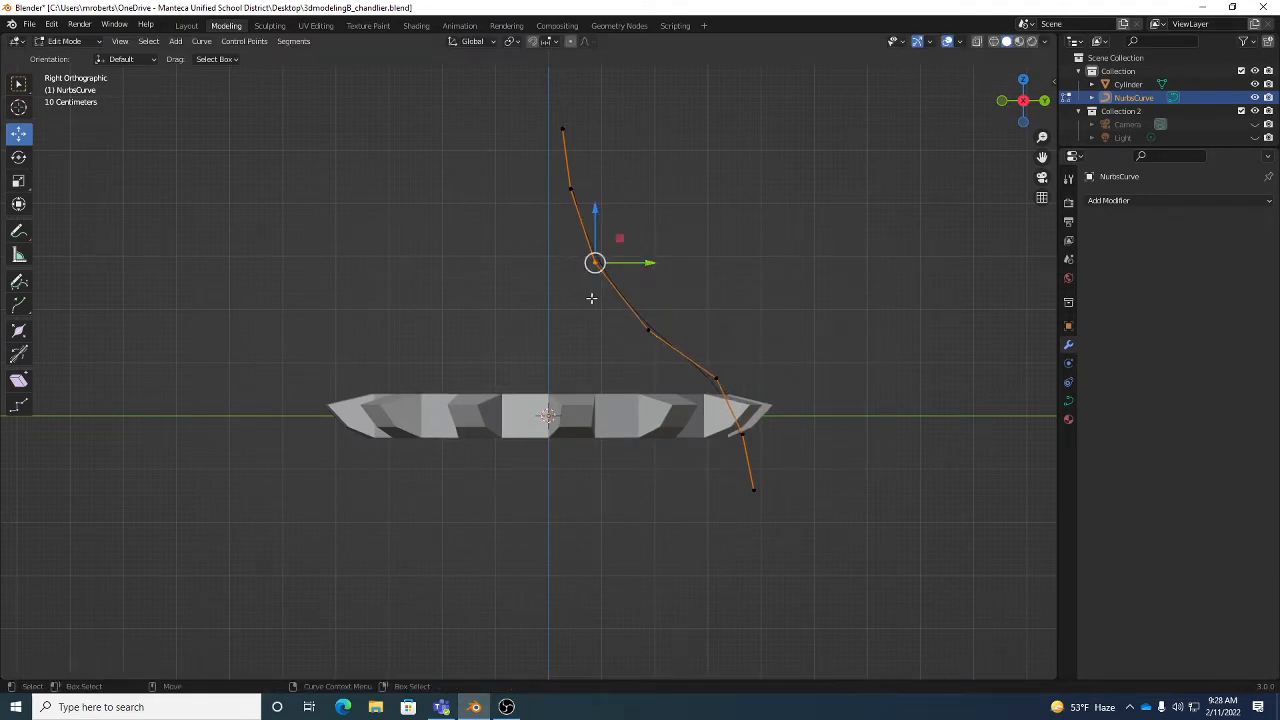
pyautogui.press('g')
pyautogui.click(594, 297)
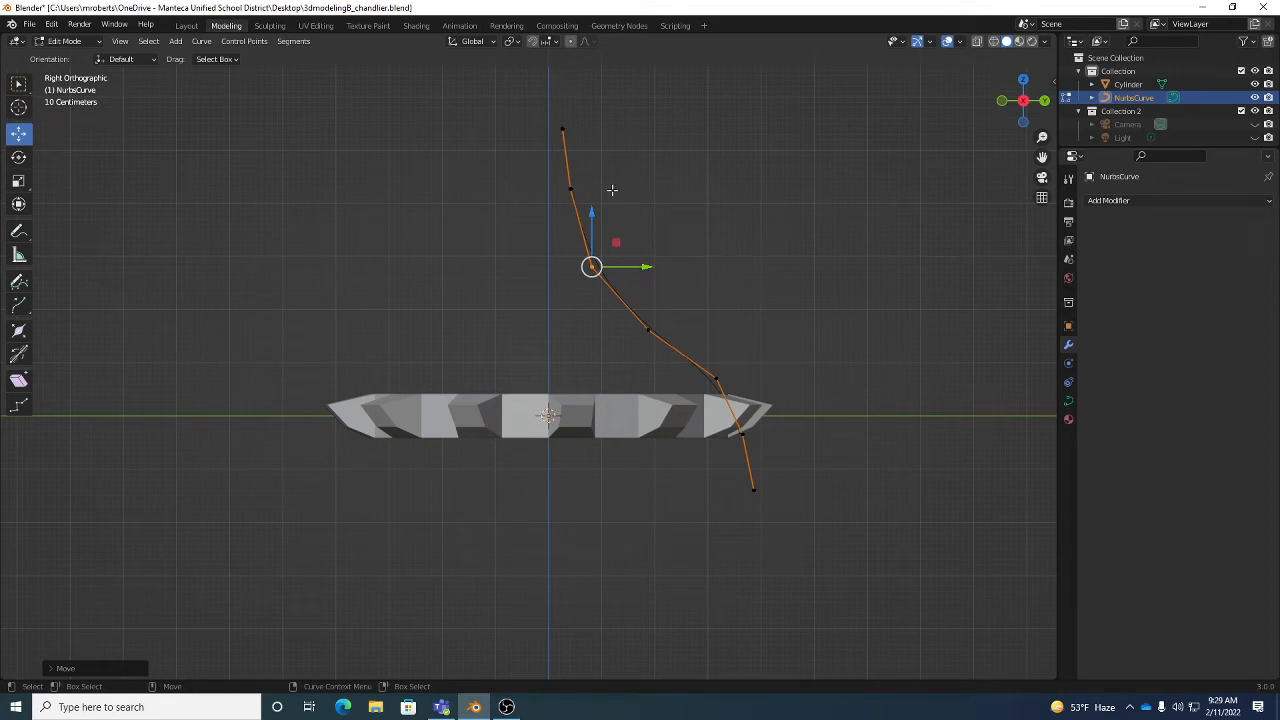
# Step: Select all of the curve's control points, move them about 0.19 m inward and 0.36 m up, and return to Object Mode
pyautogui.press('w')
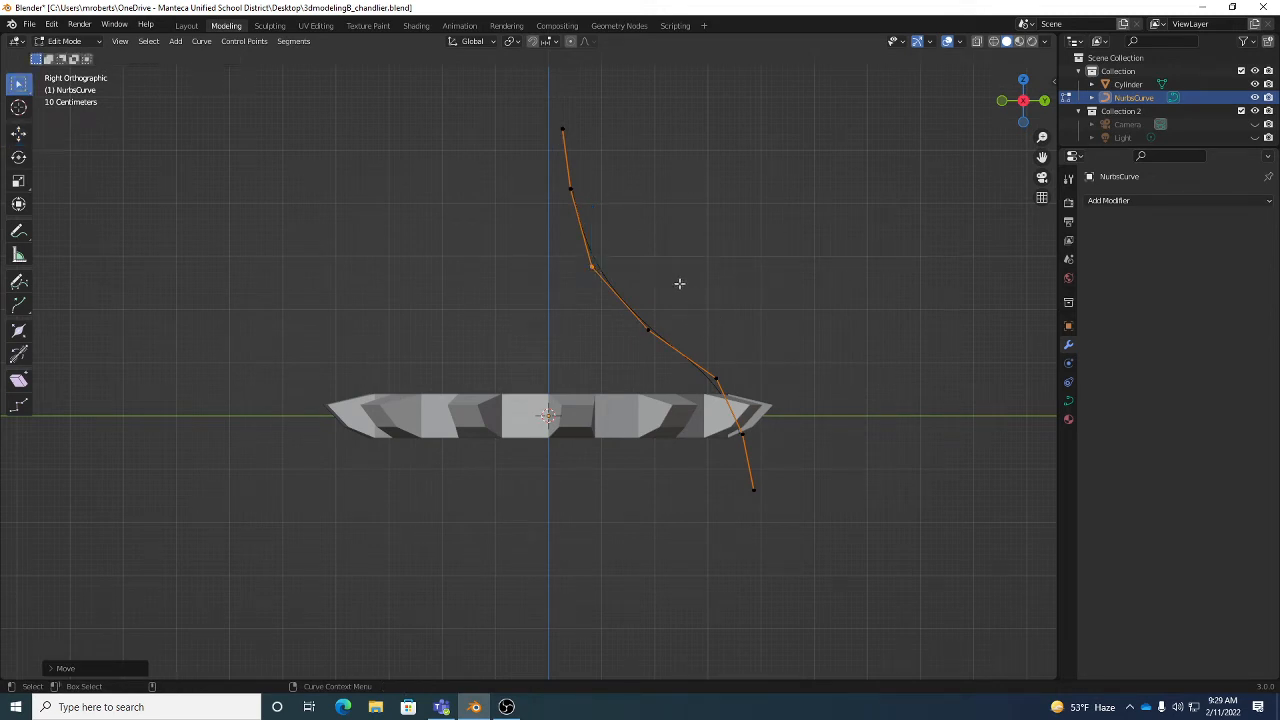
pyautogui.press('Tab')
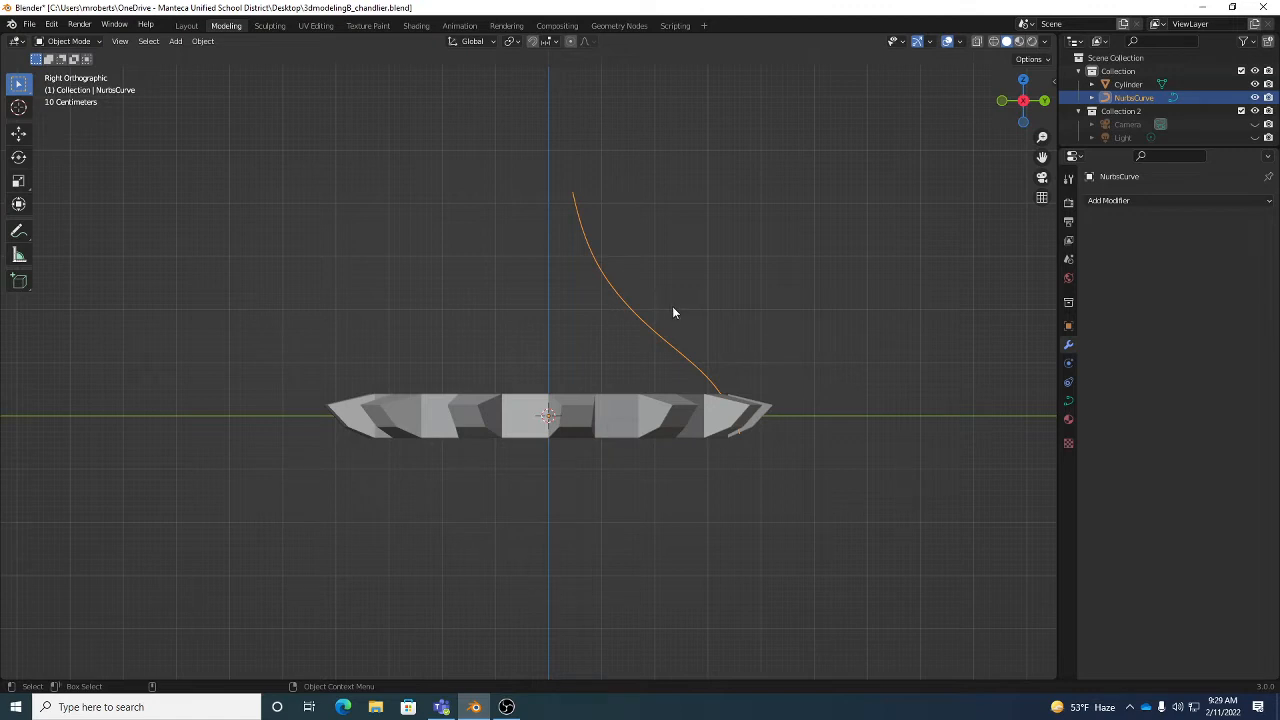
pyautogui.press('Tab')
pyautogui.hotkey('shift', 'space')
pyautogui.press('g')
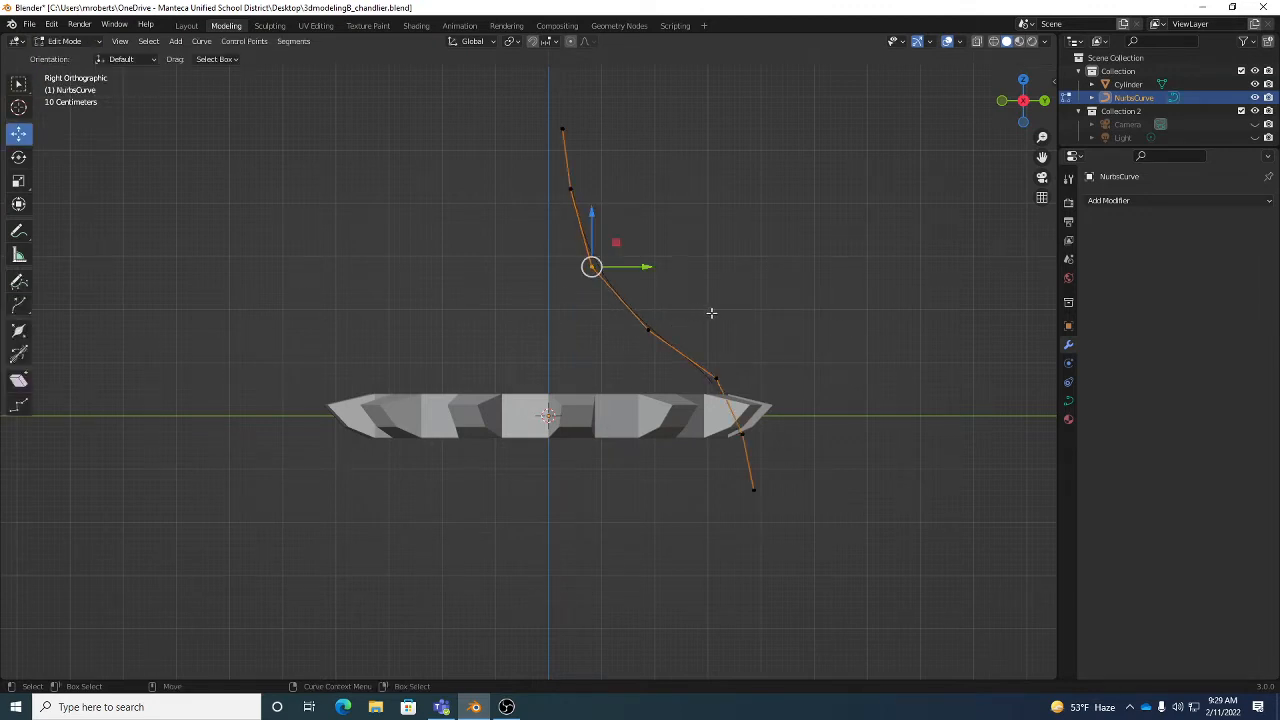
pyautogui.click(150, 42)
pyautogui.click(160, 57)
pyautogui.press('g')
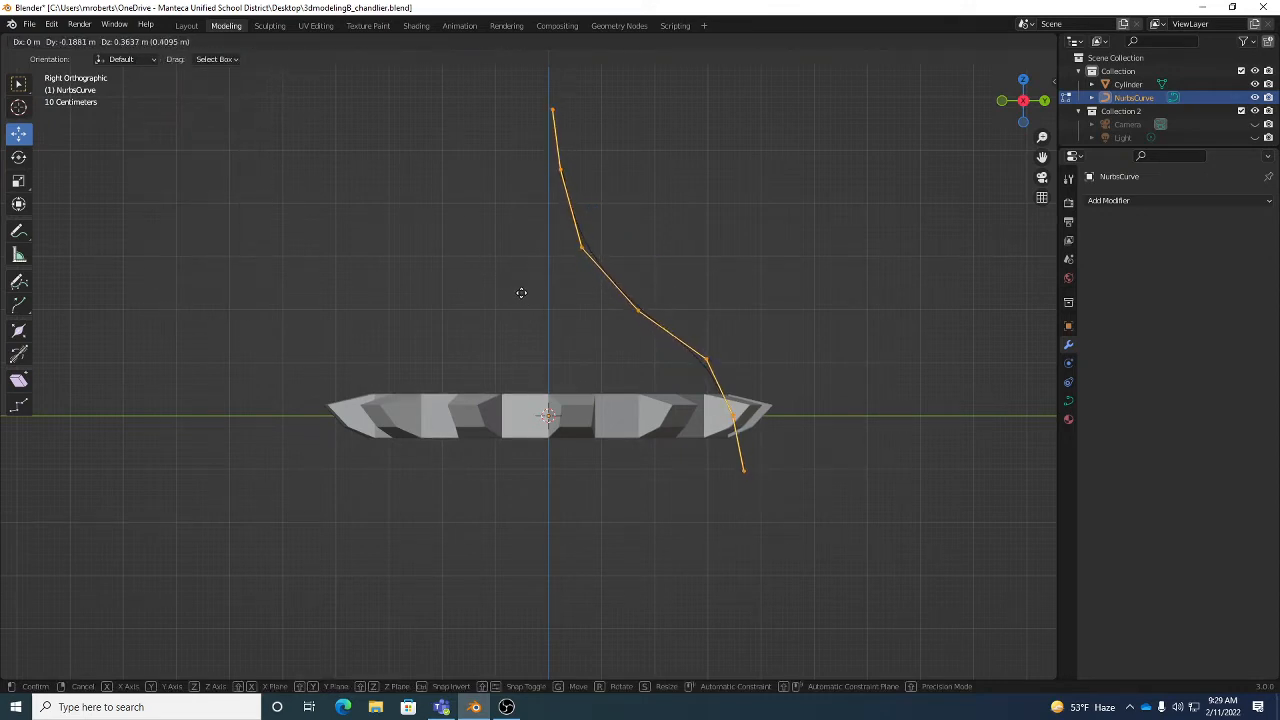
pyautogui.click(523, 291)
pyautogui.press('Tab')
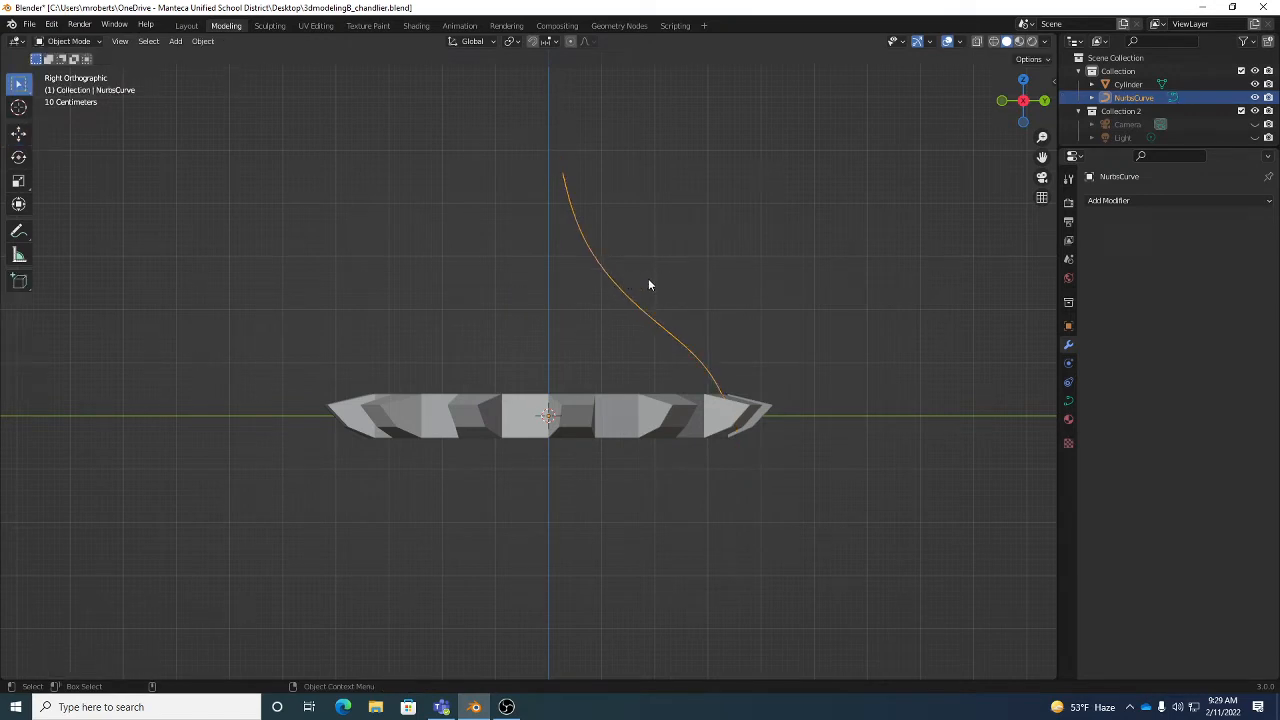
pyautogui.moveTo(707, 326)
pyautogui.mouseDown(button='middle')
pyautogui.moveTo(734, 289)
pyautogui.moveTo(671, 354)
pyautogui.moveTo(718, 341)
pyautogui.moveTo(665, 342)
pyautogui.moveTo(697, 343)
pyautogui.mouseUp(button='middle')
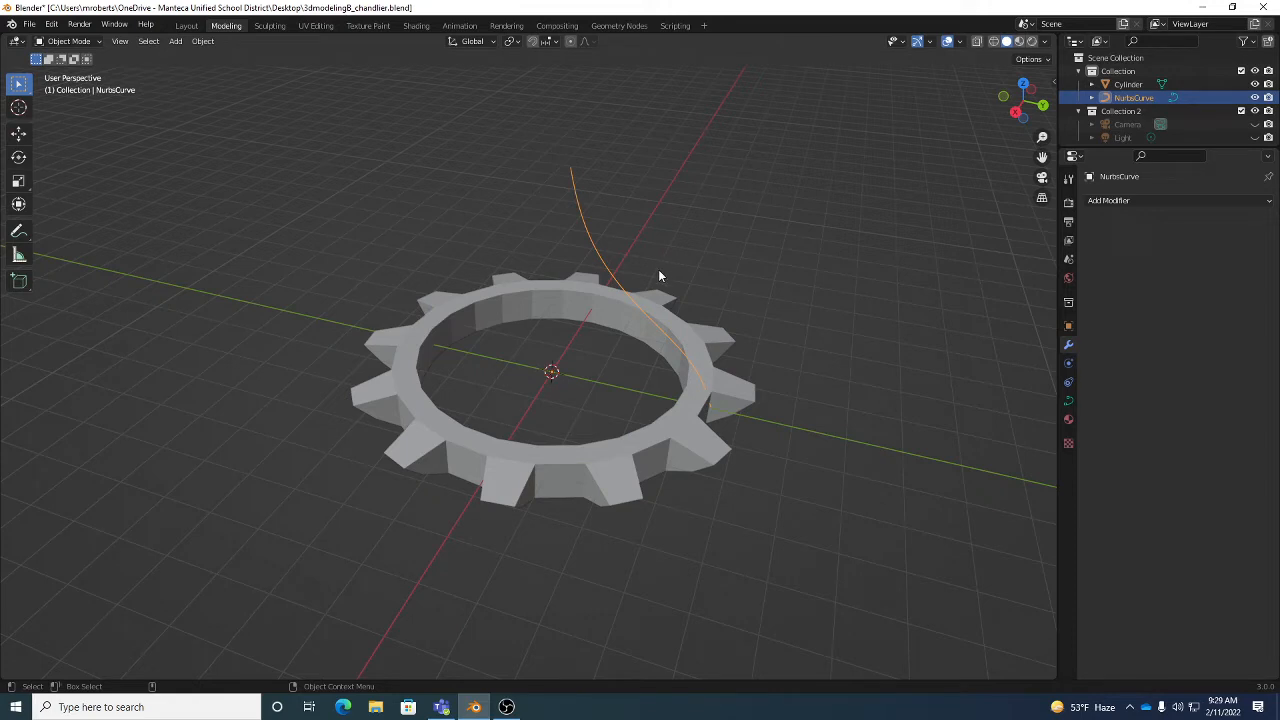
# Step: Give the NURBS curve a round bevel with a depth of 0.15 m in its geometry settings
pyautogui.click(1068, 401)
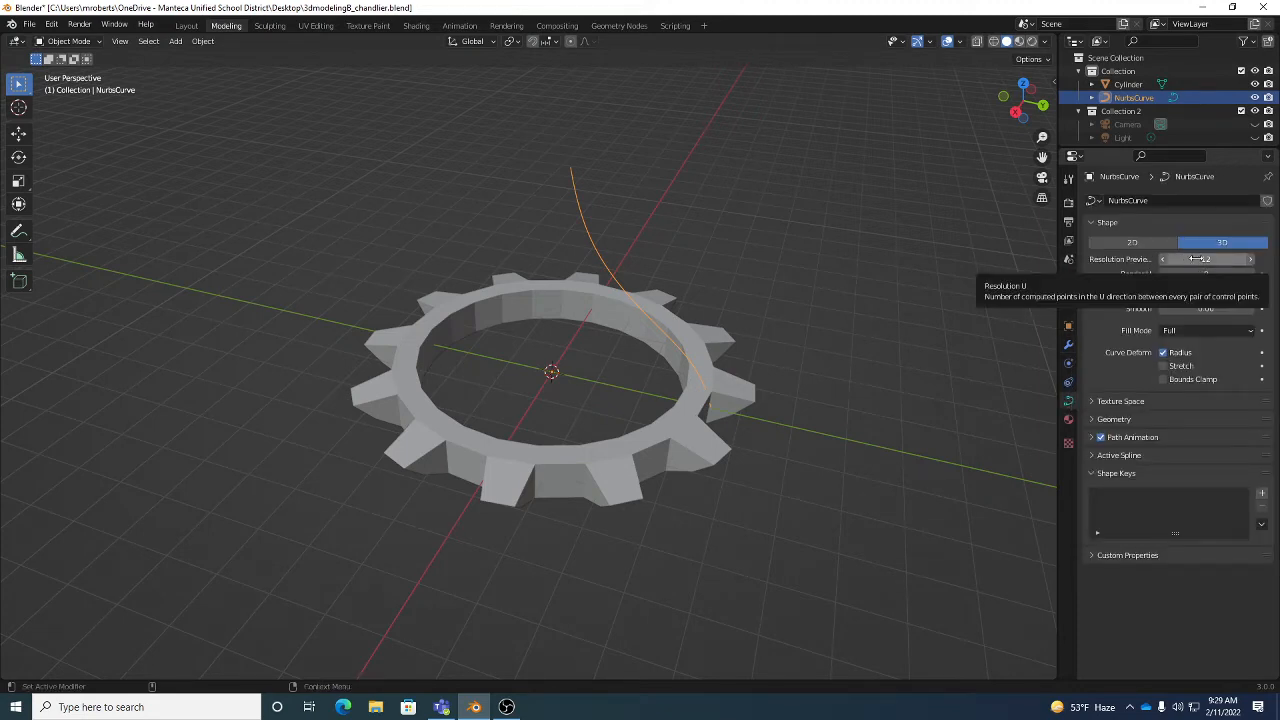
pyautogui.click(1124, 420)
pyautogui.click(1123, 421)
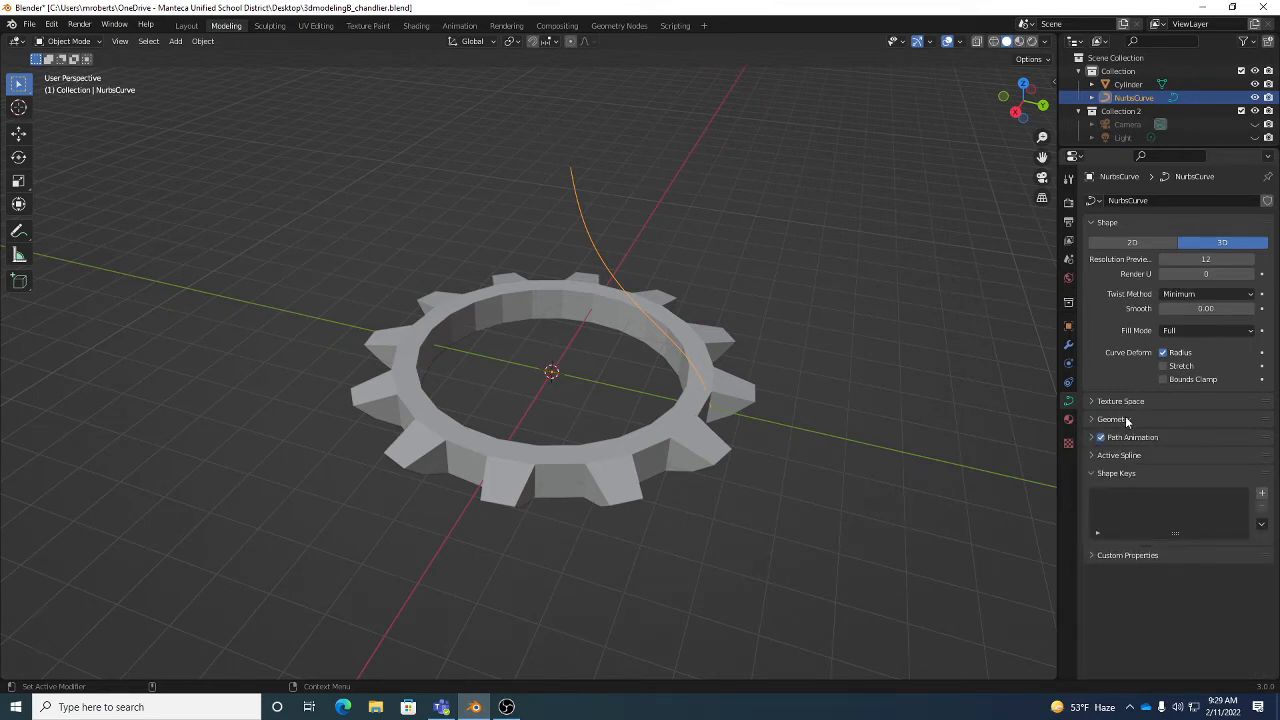
pyautogui.click(1122, 421)
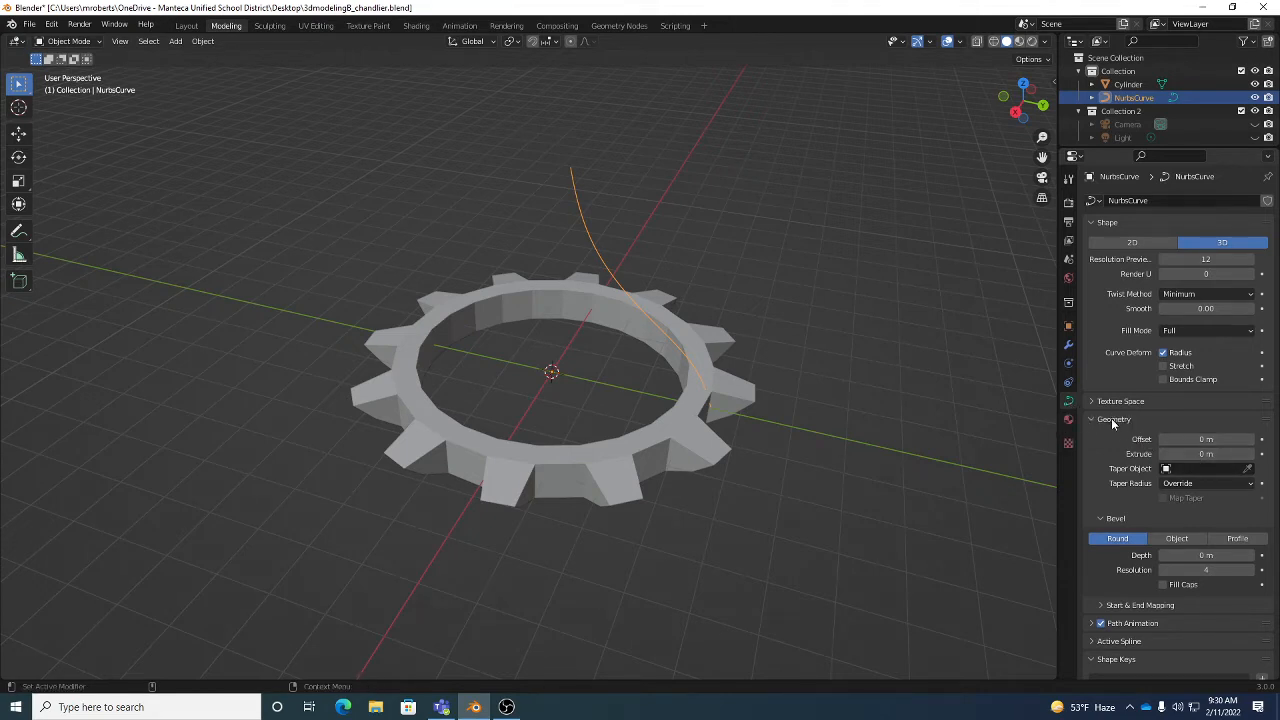
pyautogui.click(1112, 420)
pyautogui.click(1112, 420)
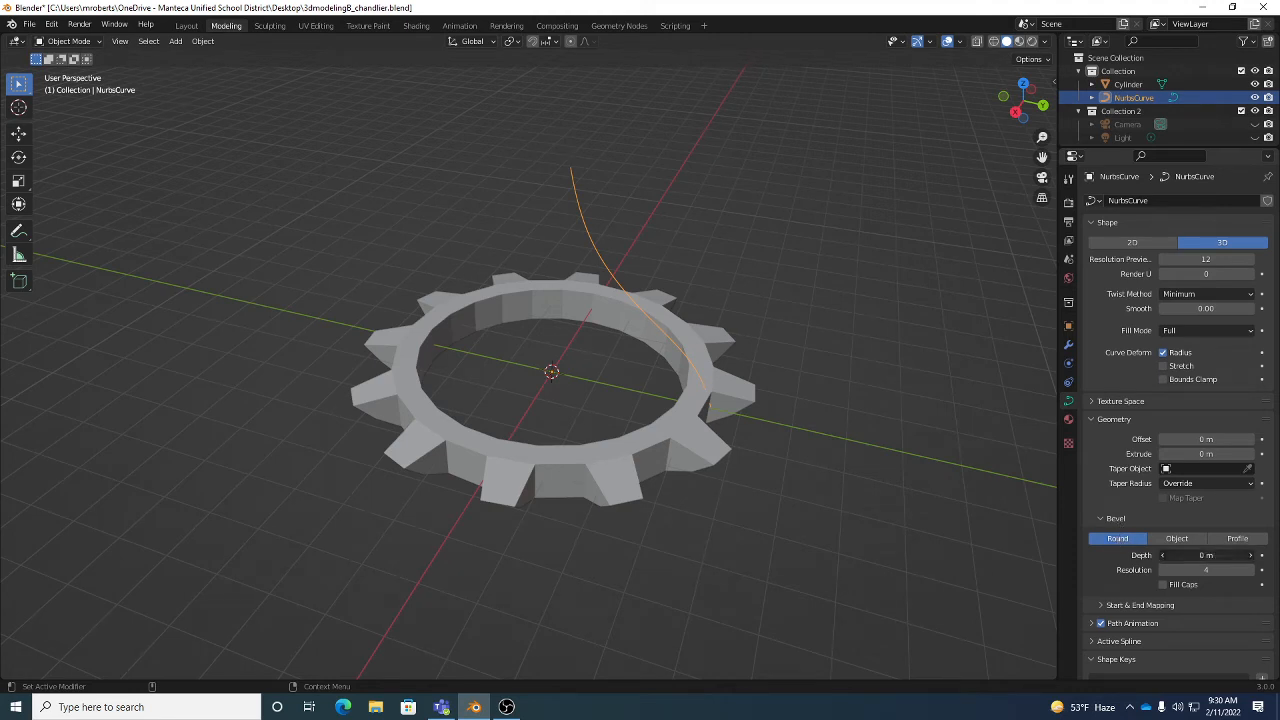
pyautogui.moveTo(1149, 558); pyautogui.dragTo(1194, 558)
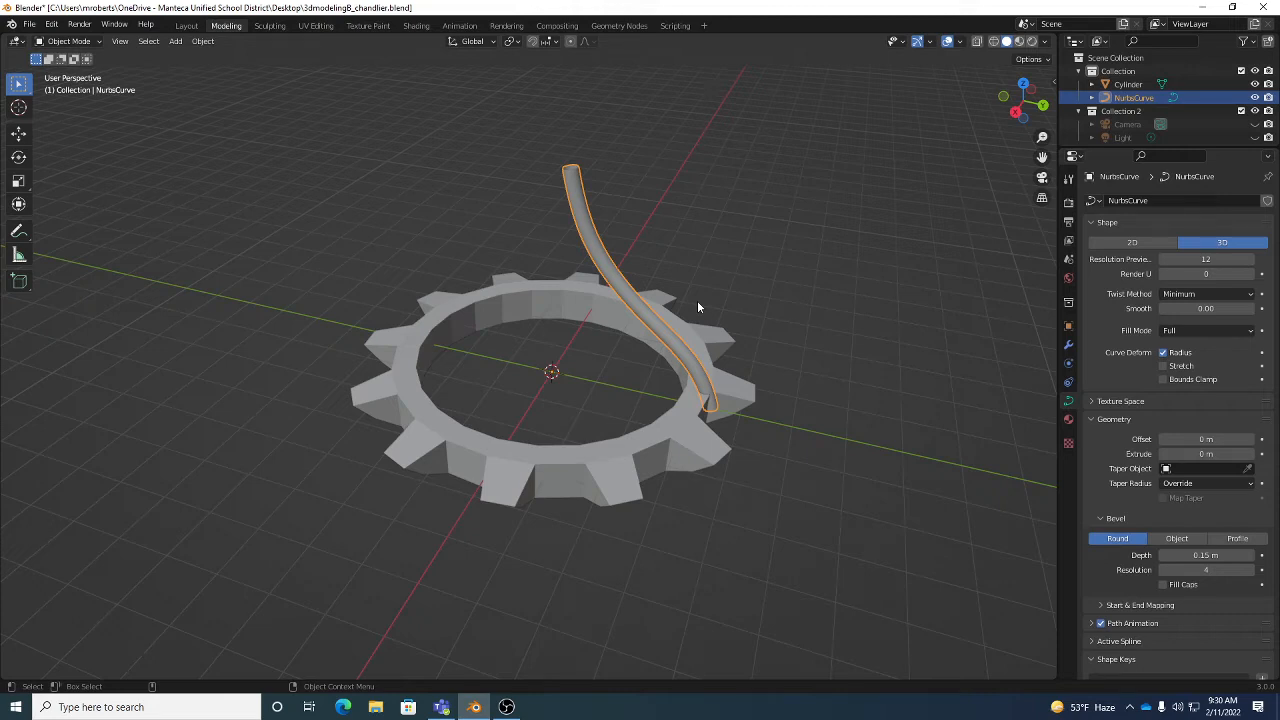
# Step: In Edit Mode, move the curve's lowest control point about 0.2 m inward along the global Y axis
pyautogui.moveTo(697, 333)
pyautogui.mouseDown(button='middle')
pyautogui.moveTo(720, 352)
pyautogui.moveTo(731, 323)
pyautogui.moveTo(716, 321)
pyautogui.mouseUp(button='middle')
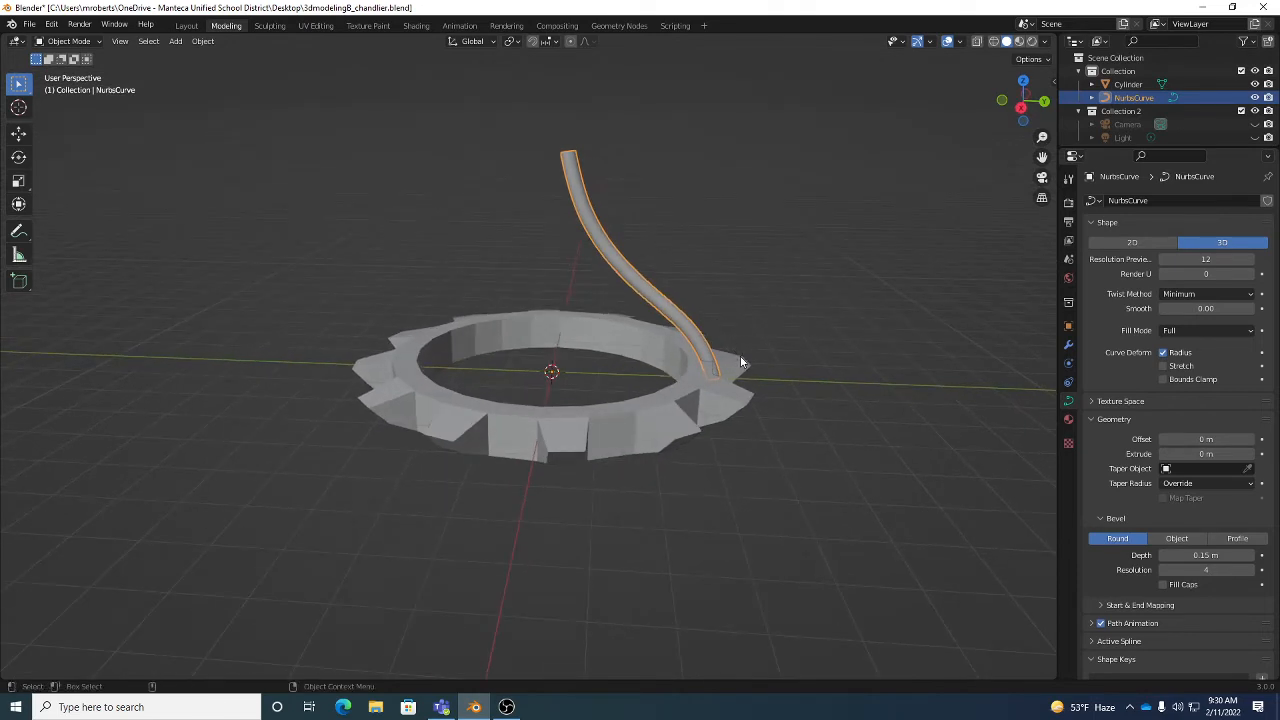
pyautogui.press('Tab')
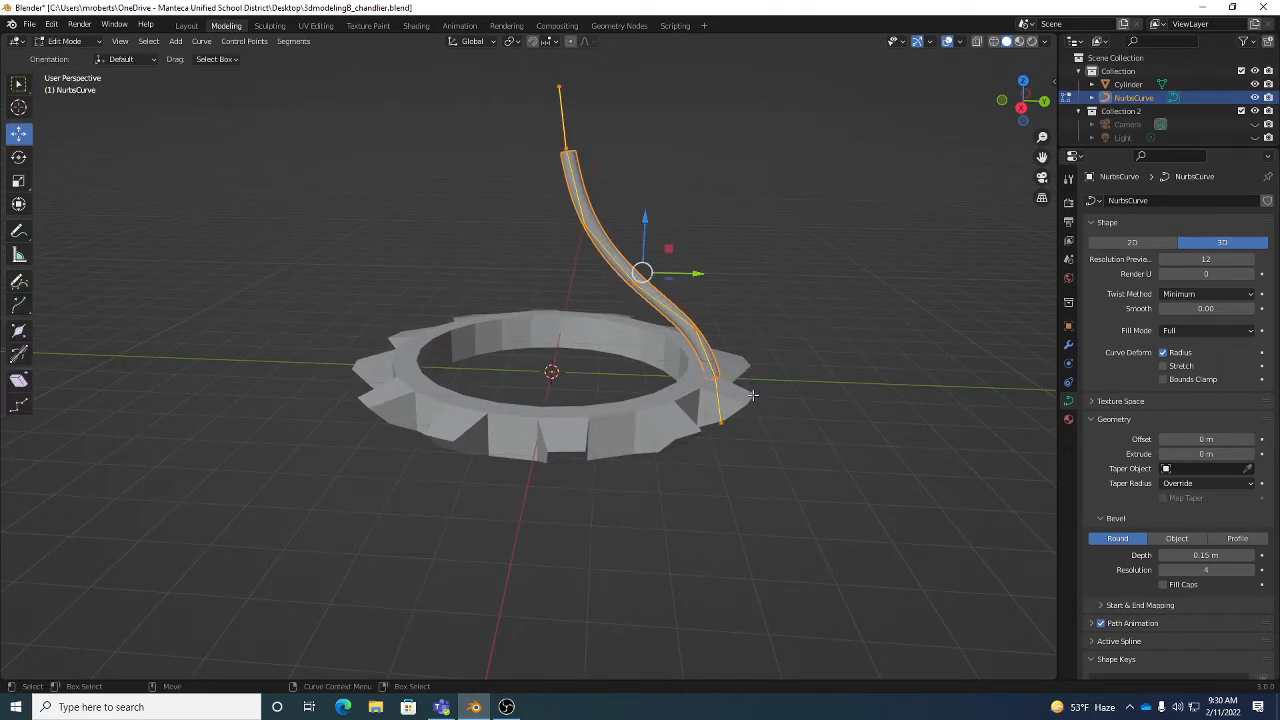
pyautogui.moveTo(770, 402); pyautogui.dragTo(717, 404, button='middle')
pyautogui.moveTo(717, 404); pyautogui.dragTo(776, 460)
pyautogui.press('g')
pyautogui.press('y')
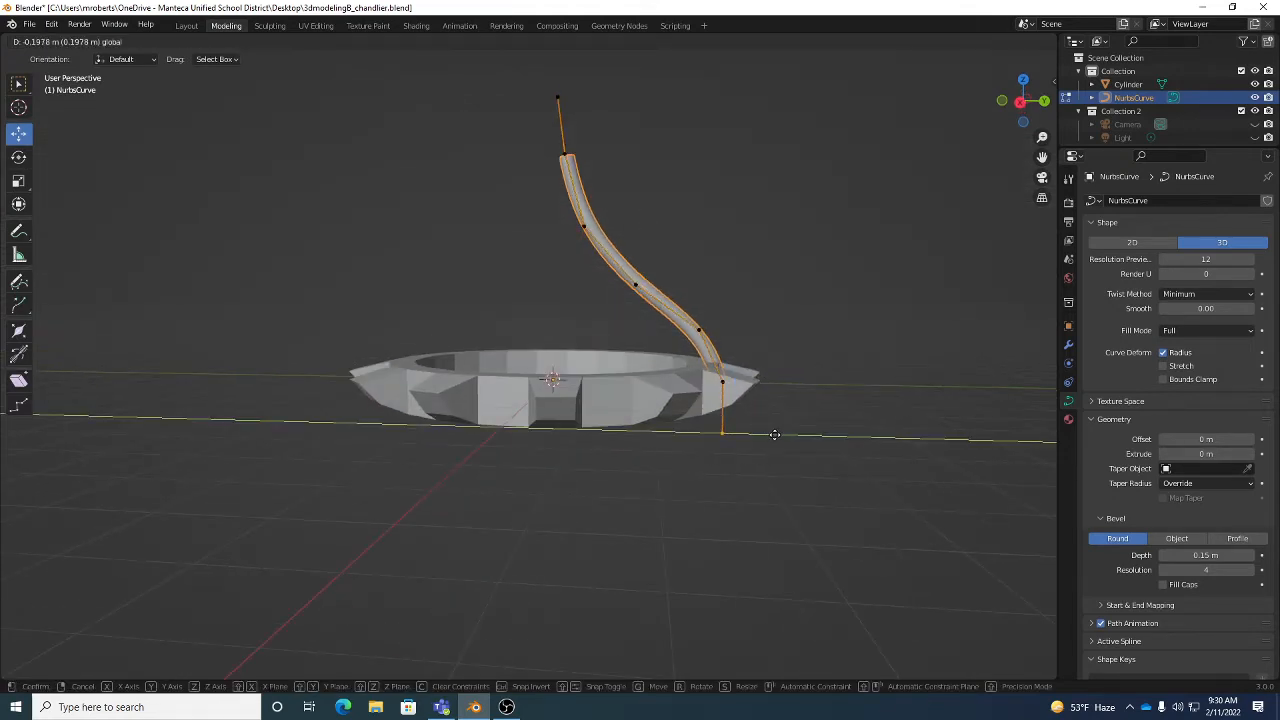
pyautogui.click(775, 434)
# Step: Move the curve's two lowest control points slightly inward along the global Y axis to seat the tube on the ring
pyautogui.keyDown('shift'); pyautogui.click(689, 369); pyautogui.keyUp('shift')
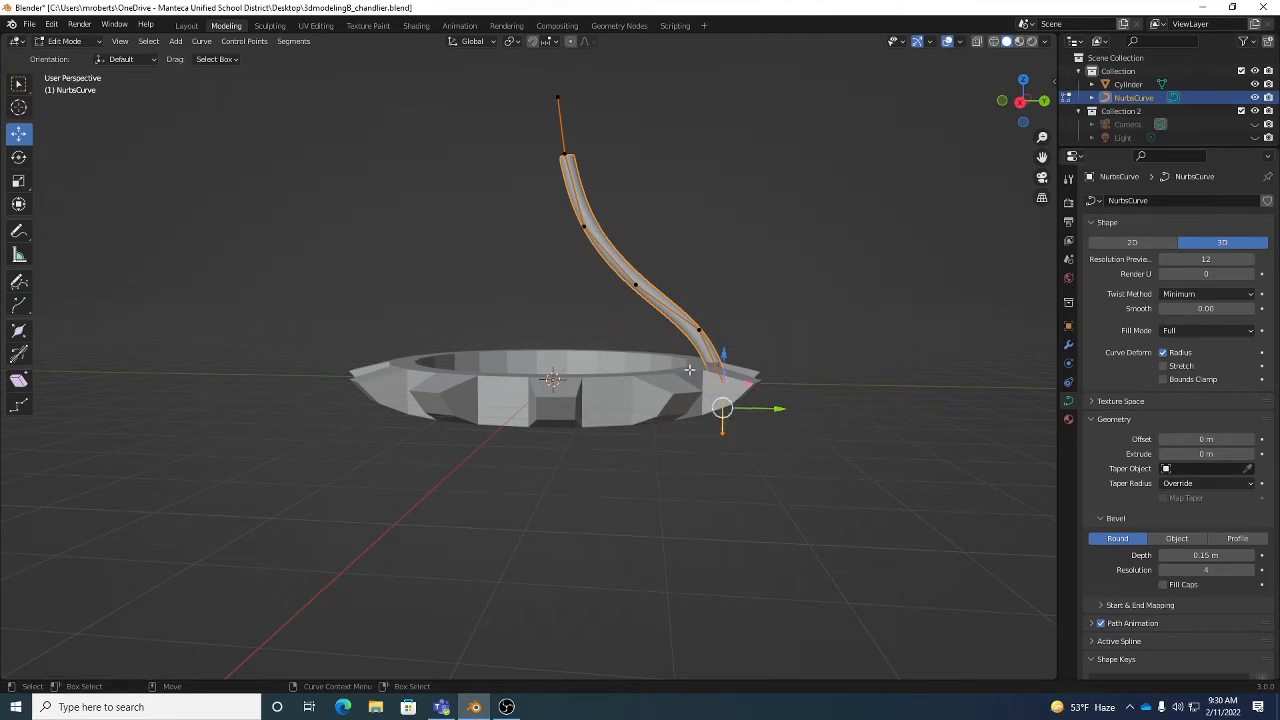
pyautogui.press('g')
pyautogui.press('y')
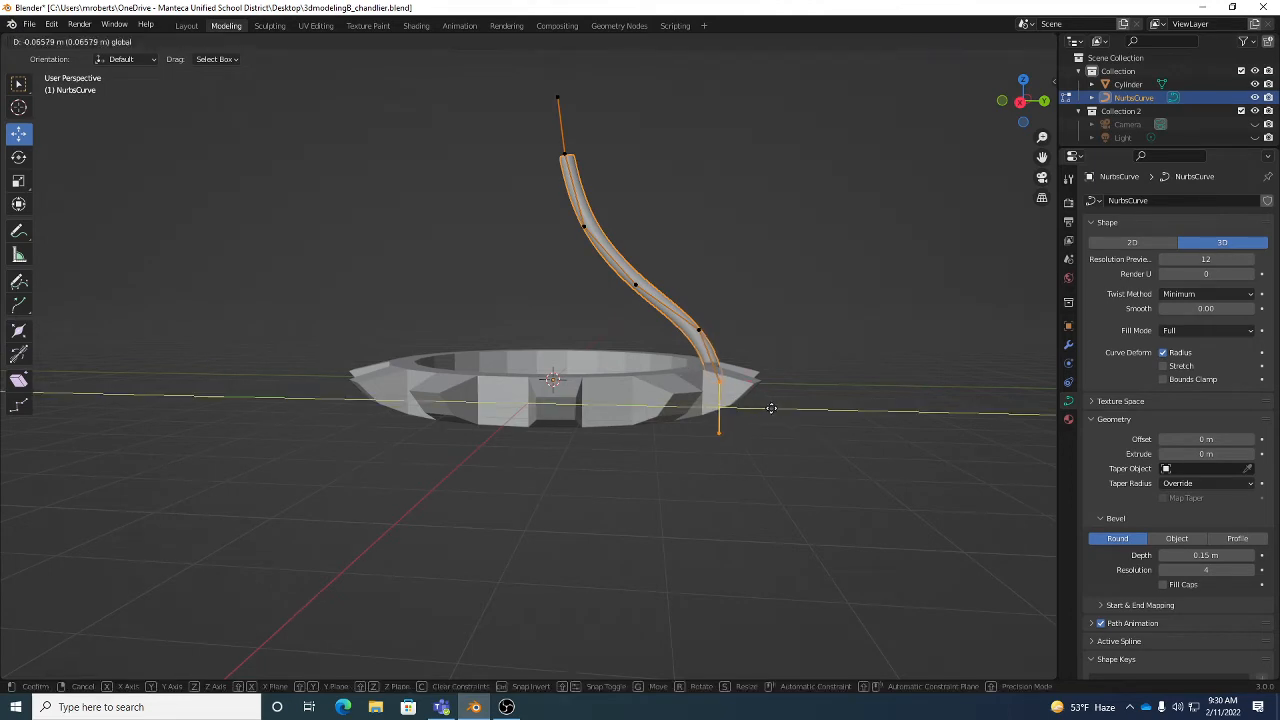
pyautogui.click(765, 408)
pyautogui.moveTo(765, 408)
pyautogui.mouseDown(button='middle')
pyautogui.moveTo(764, 430)
pyautogui.moveTo(762, 416)
pyautogui.mouseUp(button='middle')
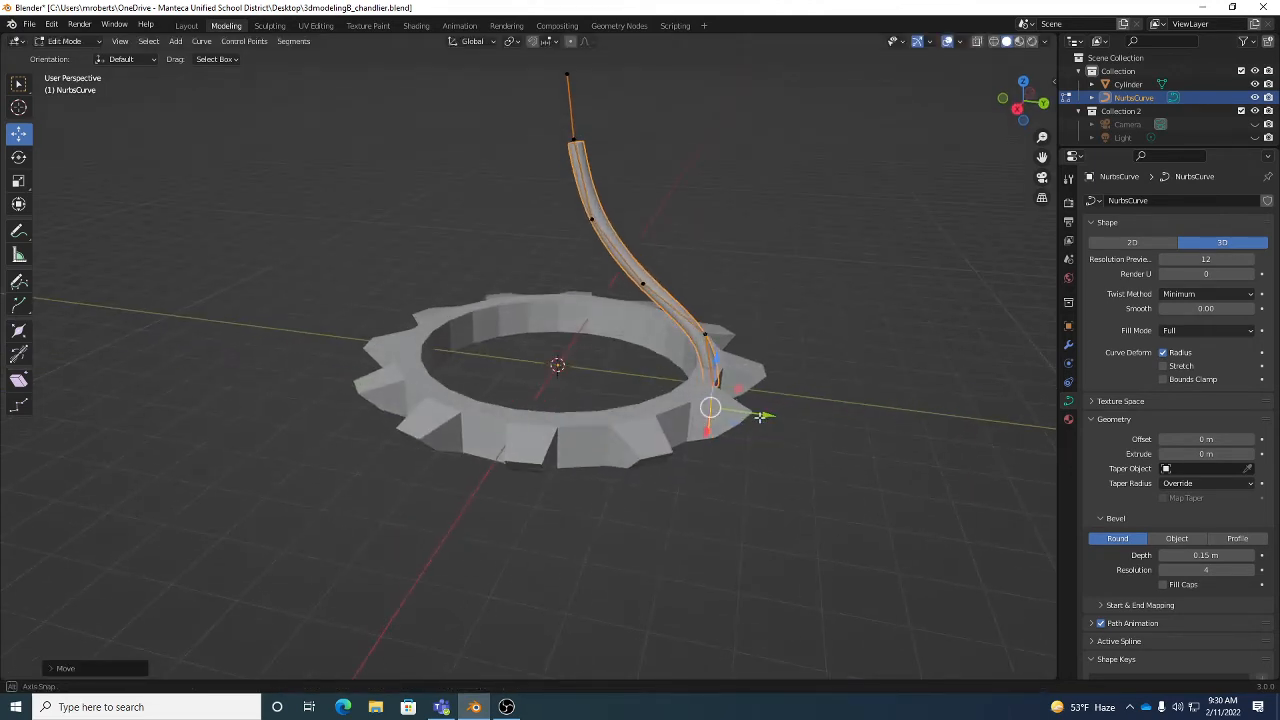
pyautogui.press('g')
pyautogui.press('y')
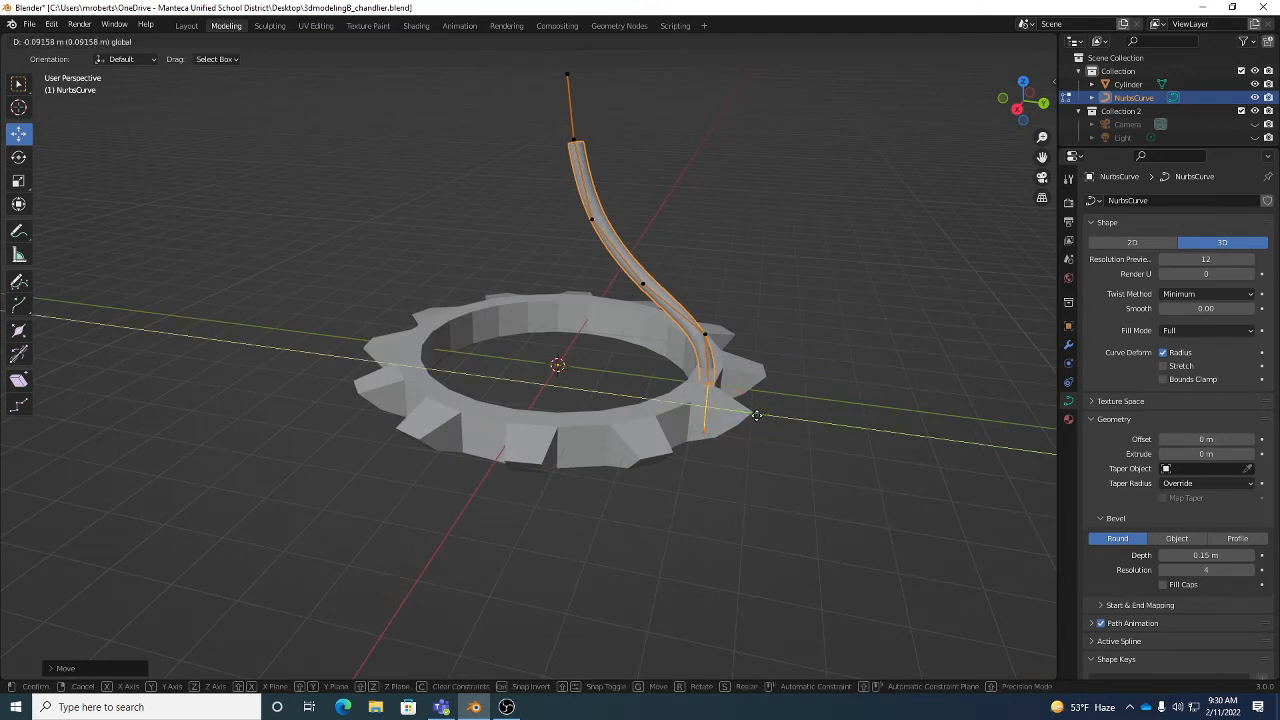
pyautogui.click(760, 414)
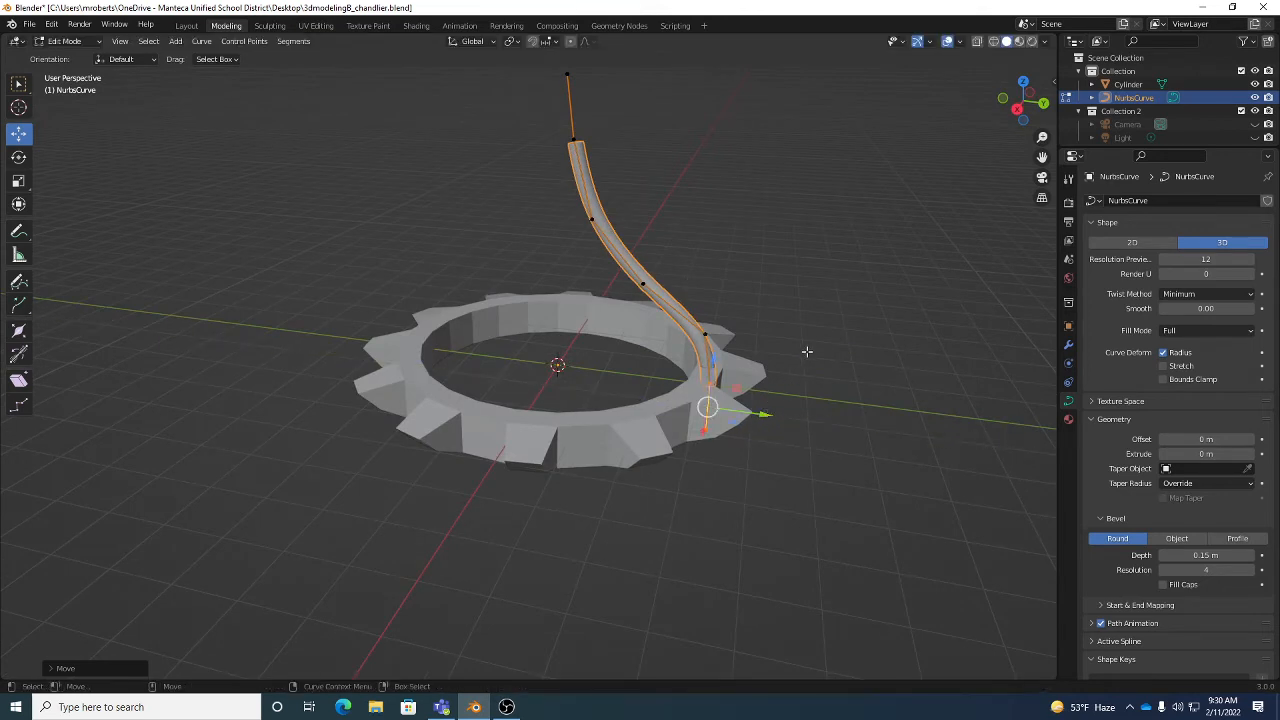
# Step: Increase the curve radius at the two lowest control points to more than double so the tube flares at the ring
pyautogui.rightClick(849, 286)
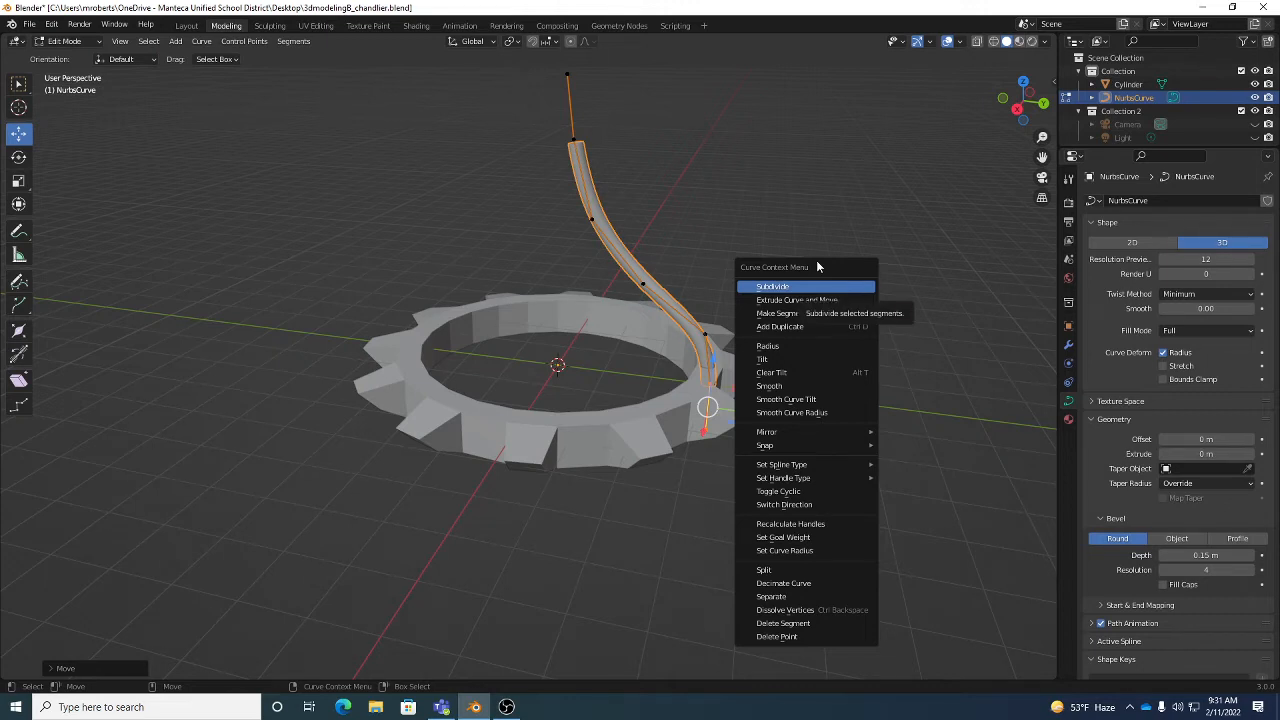
pyautogui.click(785, 347)
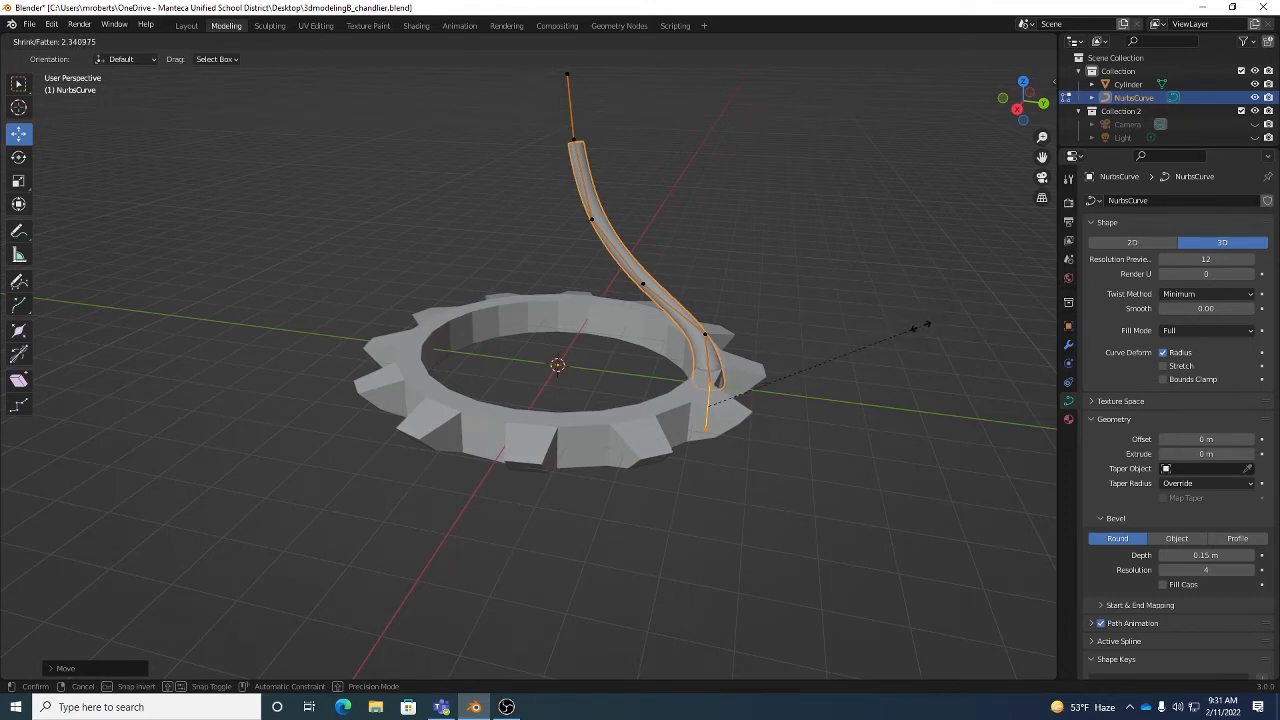
pyautogui.click(945, 320)
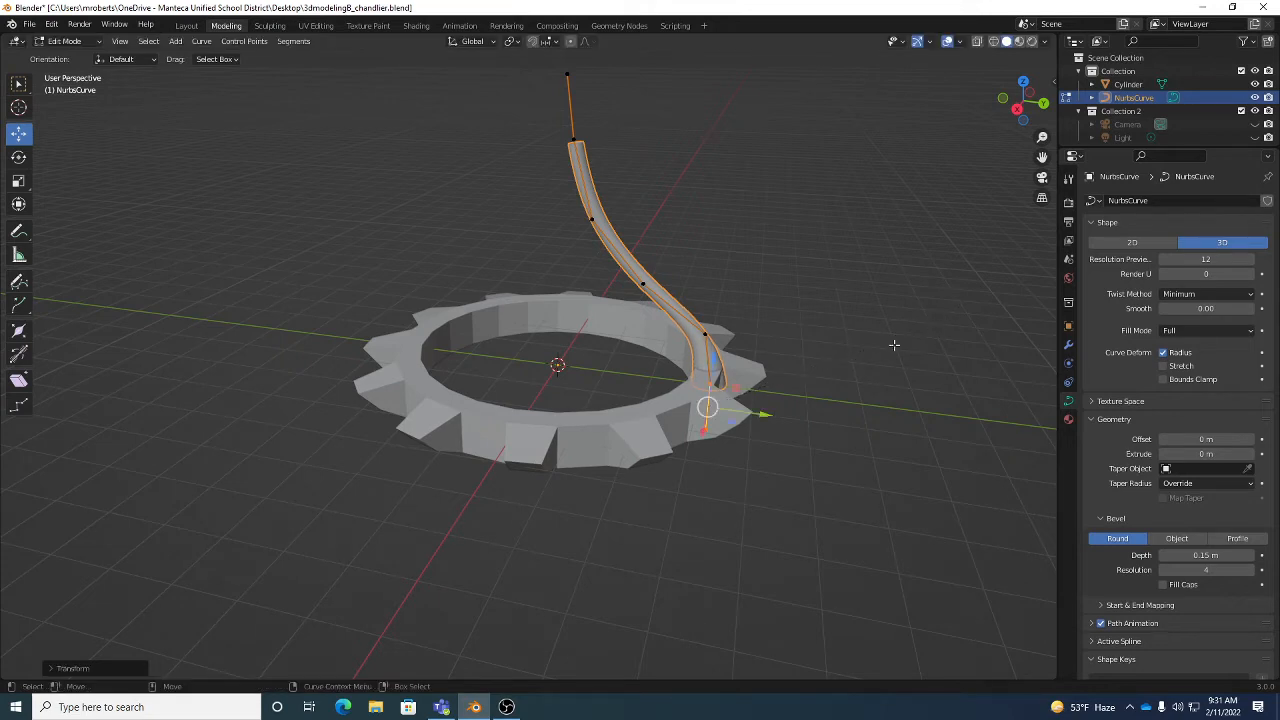
# Step: Move the curve's two lowest control points further inward along the global Y axis toward the ring's inner edge
pyautogui.press('g')
pyautogui.press('y')
pyautogui.click(751, 413)
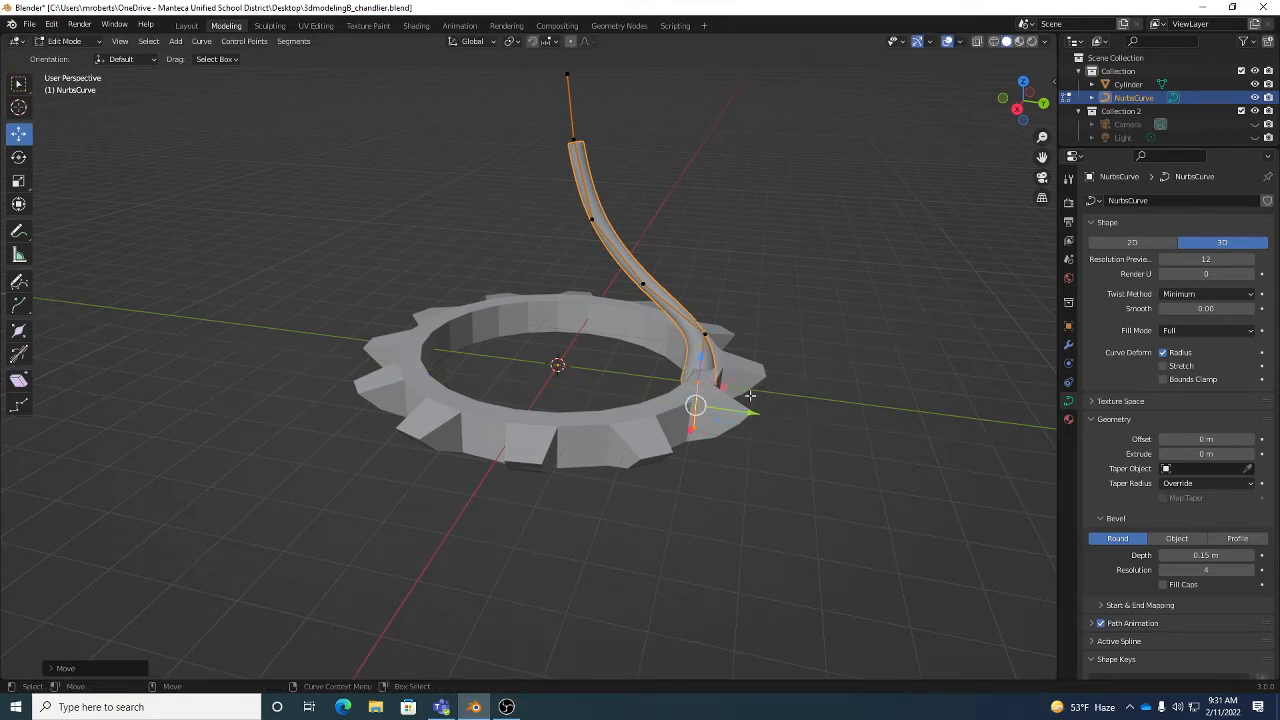
# Step: Move the third-lowest control point inward along Y and the fourth-lowest inward and slightly down to smooth the arm's bend
pyautogui.click(705, 333)
pyautogui.moveTo(759, 341); pyautogui.dragTo(687, 313)
pyautogui.click(641, 284)
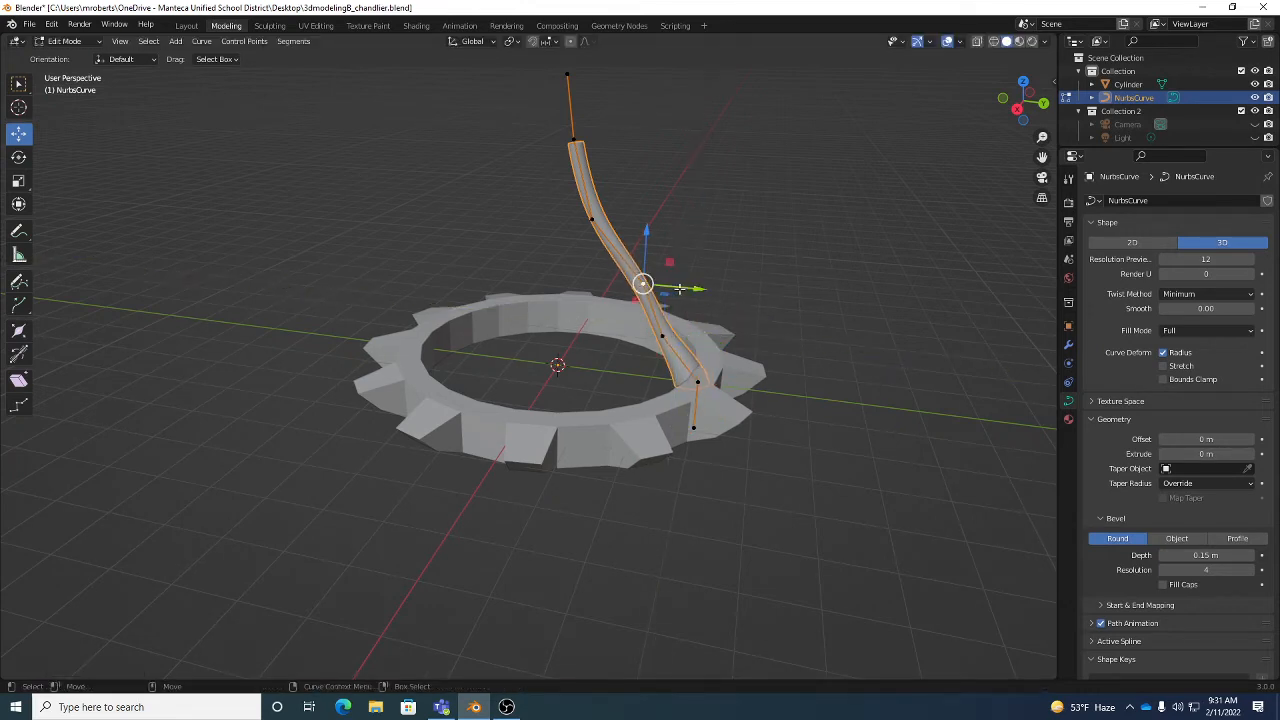
pyautogui.moveTo(676, 267); pyautogui.dragTo(650, 272)
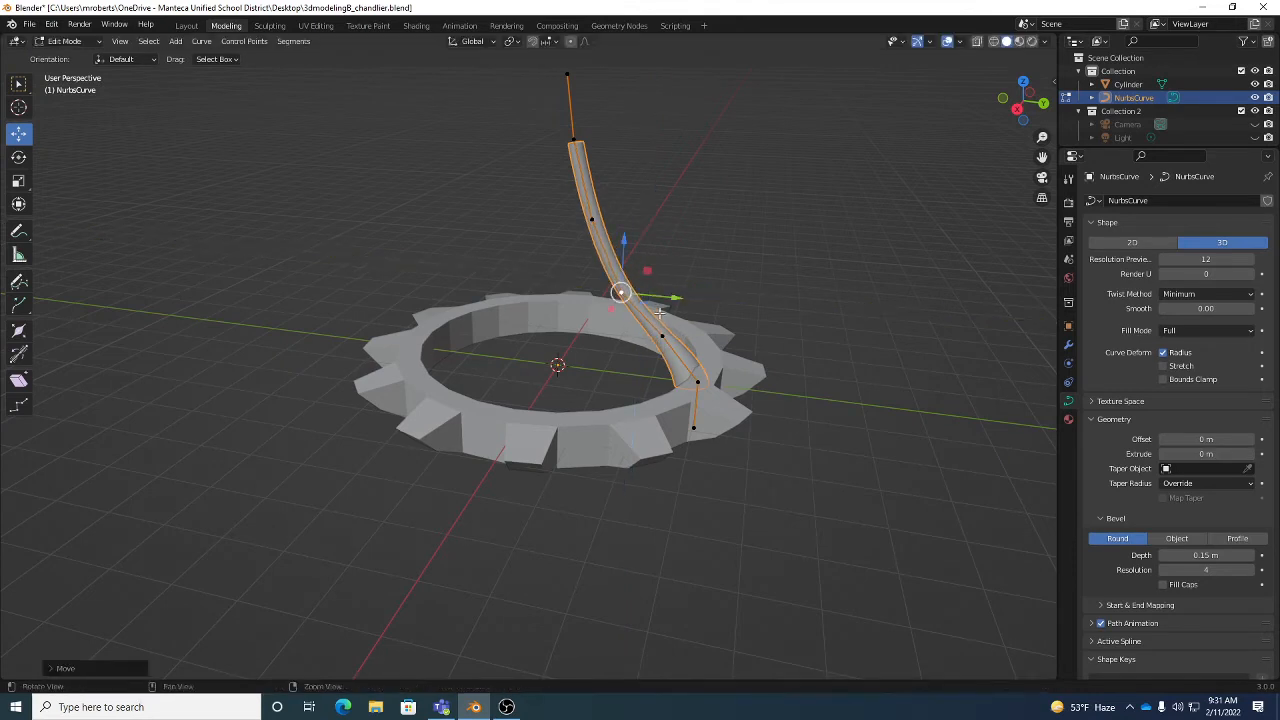
# Step: Slightly increase the curve radius at the third-lowest control point so the tube tapers gradually from its flared base
pyautogui.moveTo(650, 272); pyautogui.dragTo(763, 289, button='middle')
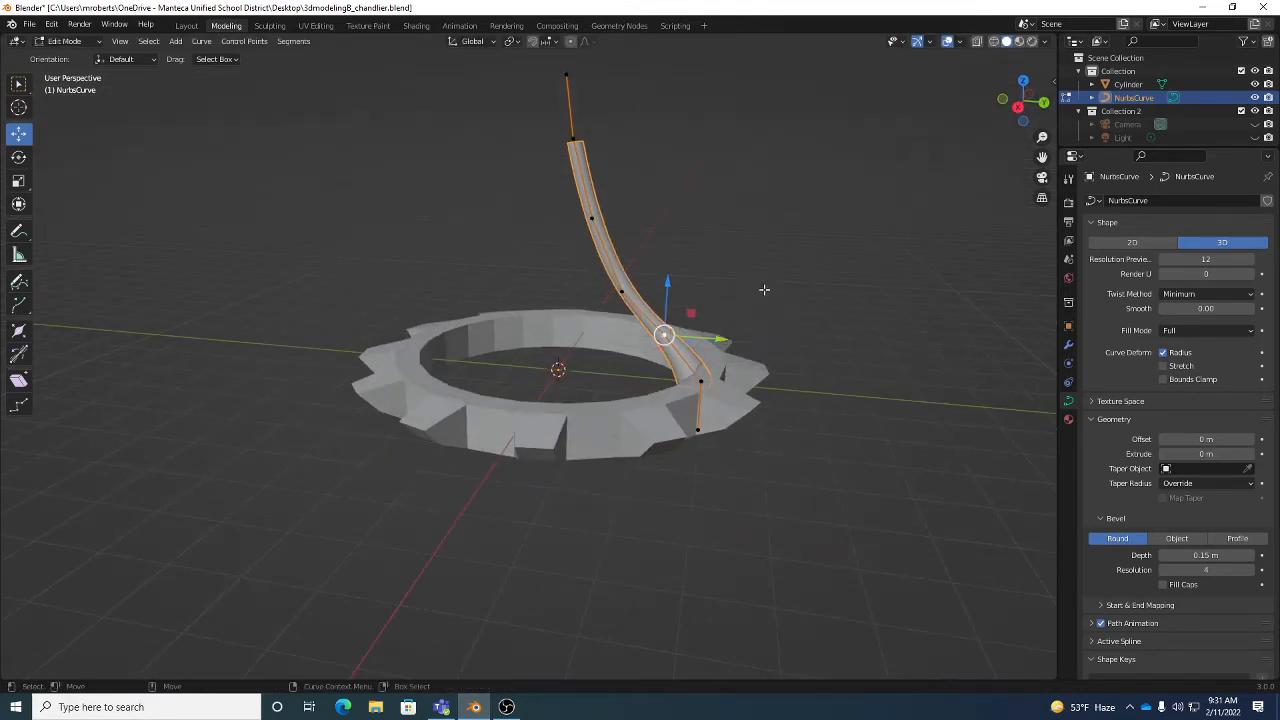
pyautogui.rightClick(831, 287)
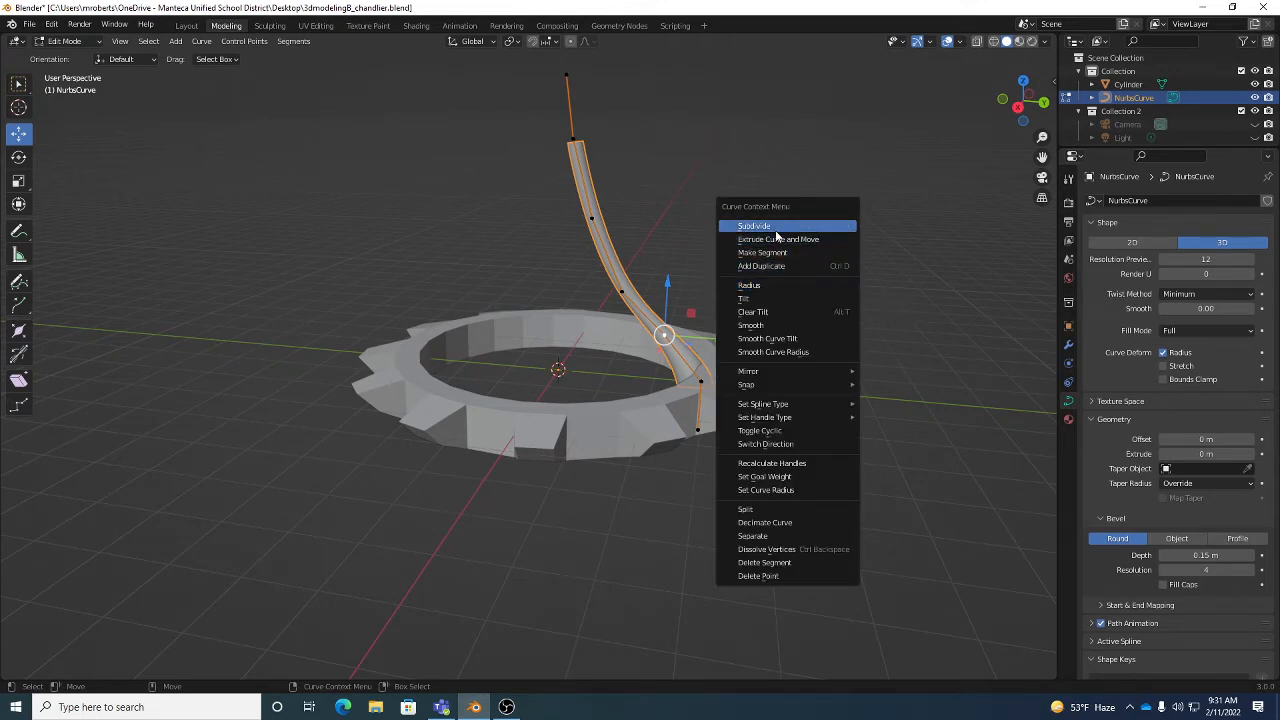
pyautogui.click(770, 286)
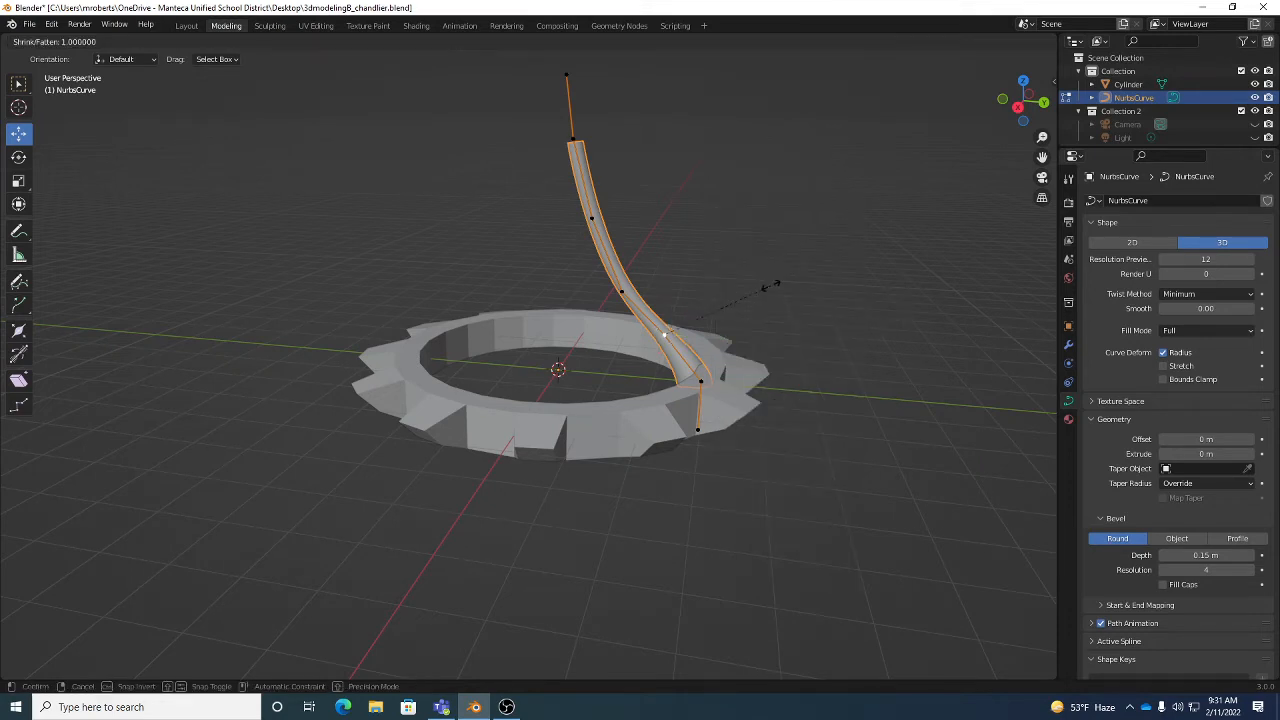
pyautogui.click(847, 276)
pyautogui.rightClick(847, 276)
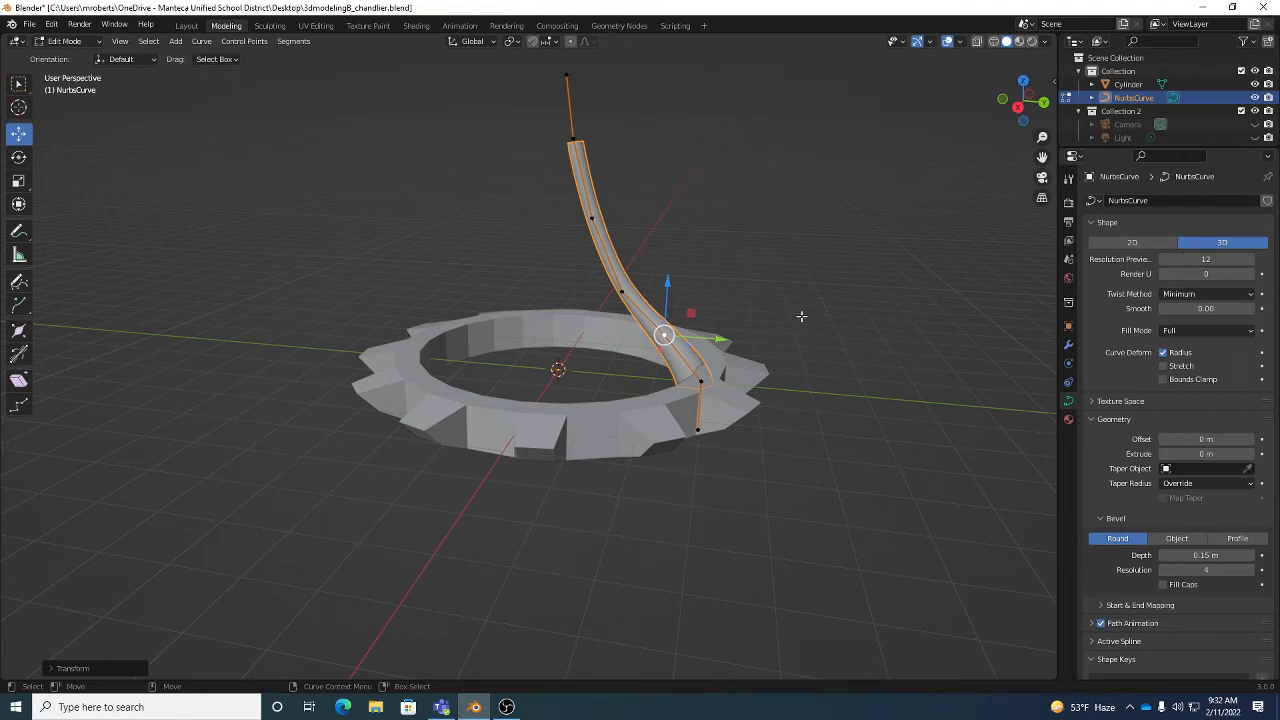
pyautogui.rightClick(796, 267)
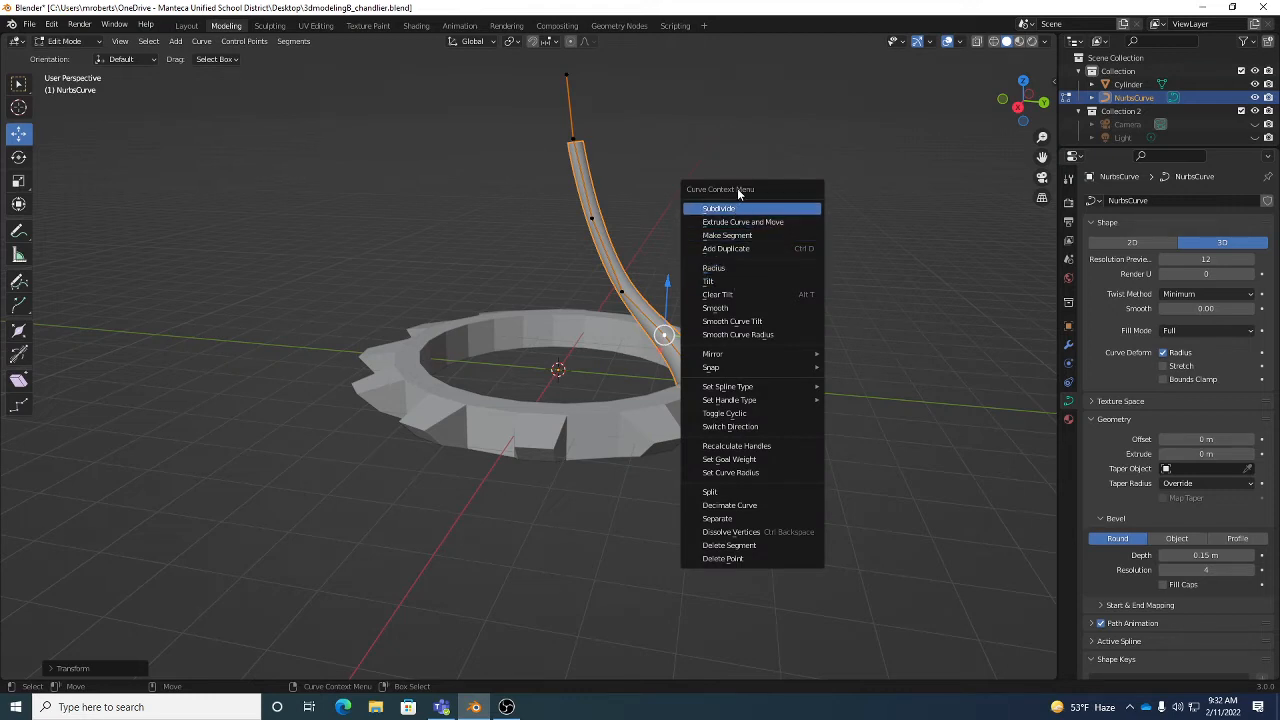
pyautogui.click(740, 222)
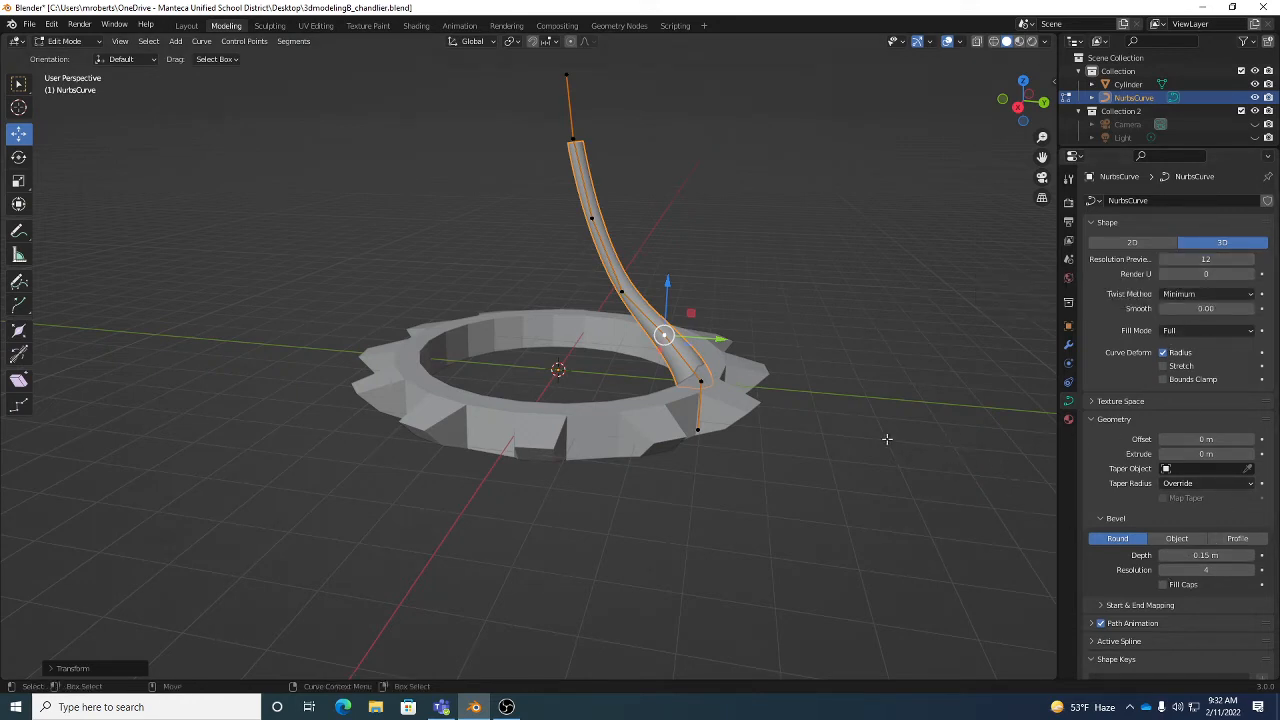
# Step: Set the curve's bevel resolution to 2 to simplify the tube's cross-section
pyautogui.moveTo(886, 438); pyautogui.dragTo(923, 503, button='middle')
pyautogui.scroll(2, 840, 456)
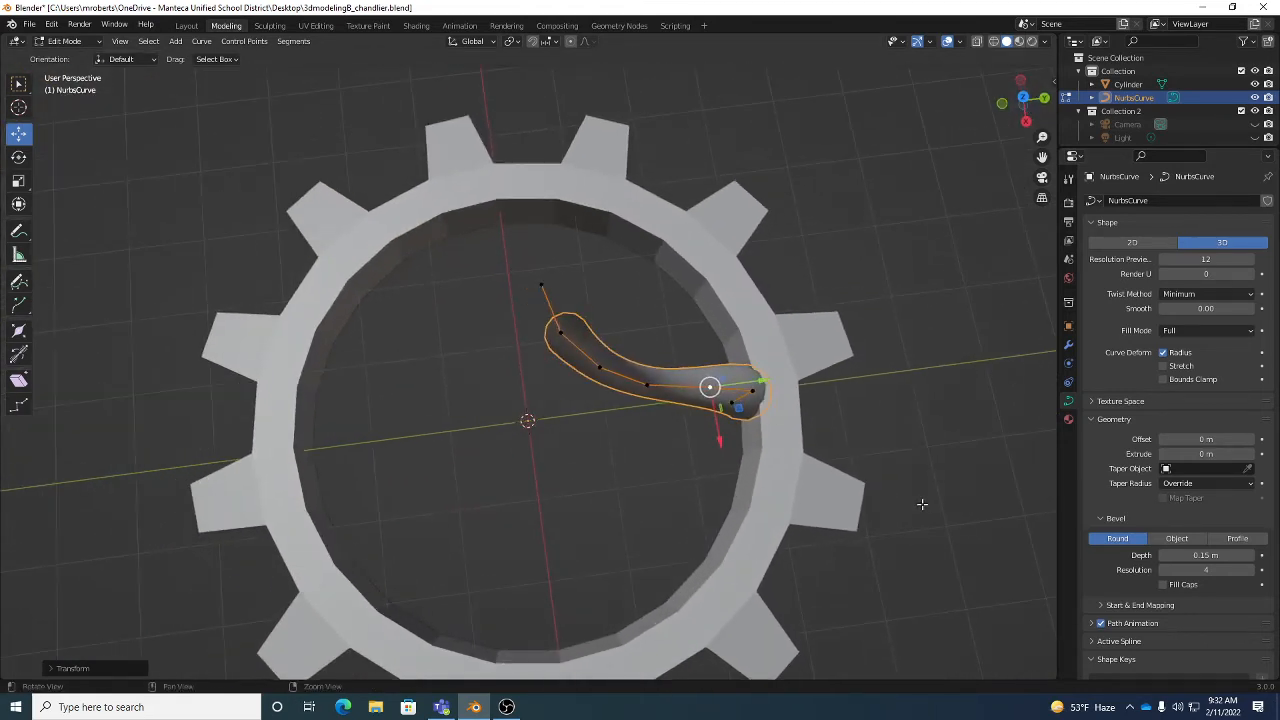
pyautogui.click(1160, 569)
pyautogui.click(1160, 569)
pyautogui.click(1160, 569)
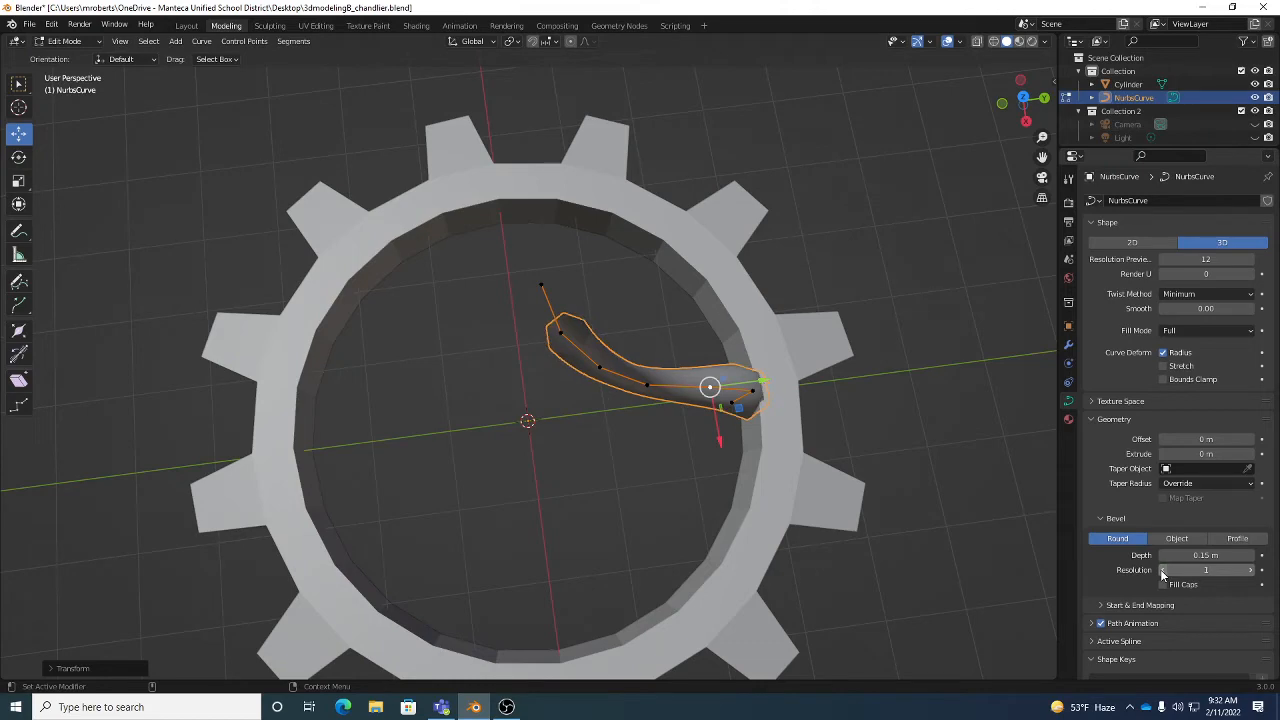
pyautogui.click(1250, 570)
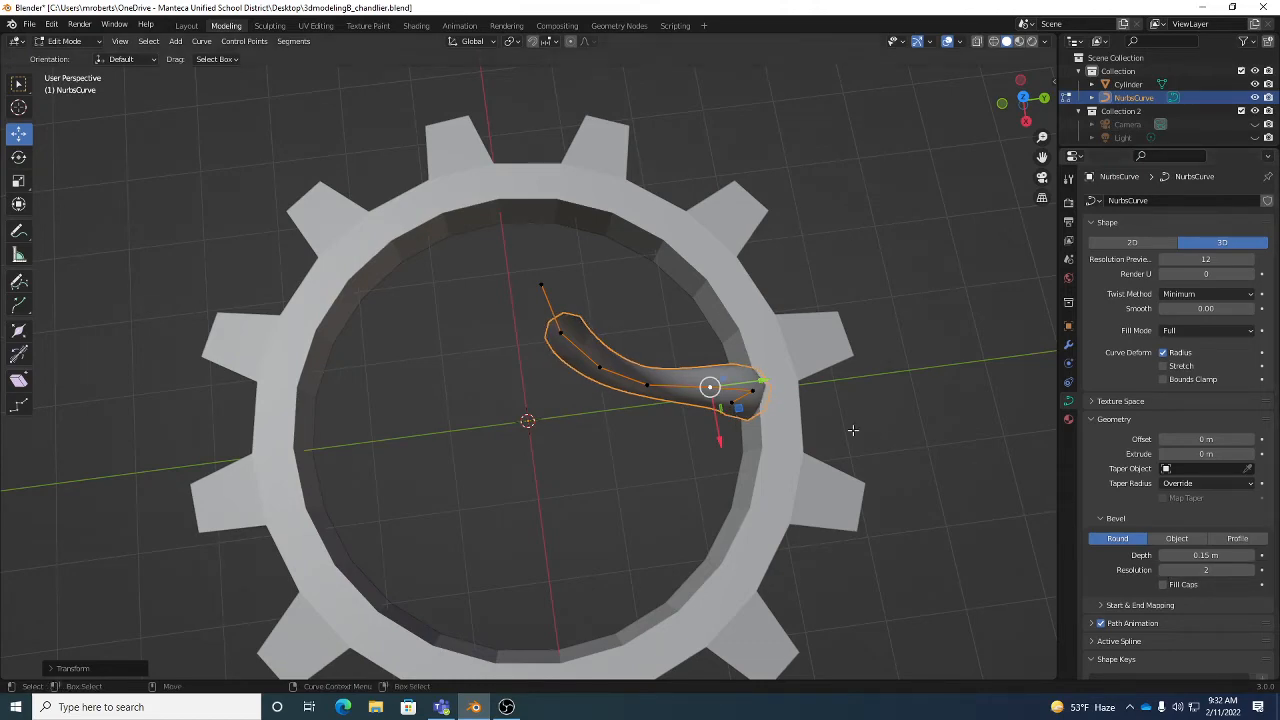
# Step: Set the curve's preview resolution to 2 to reduce the segments along its length
pyautogui.moveTo(782, 410); pyautogui.dragTo(1035, 290, button='middle')
pyautogui.click(1163, 259)
pyautogui.click(1163, 259)
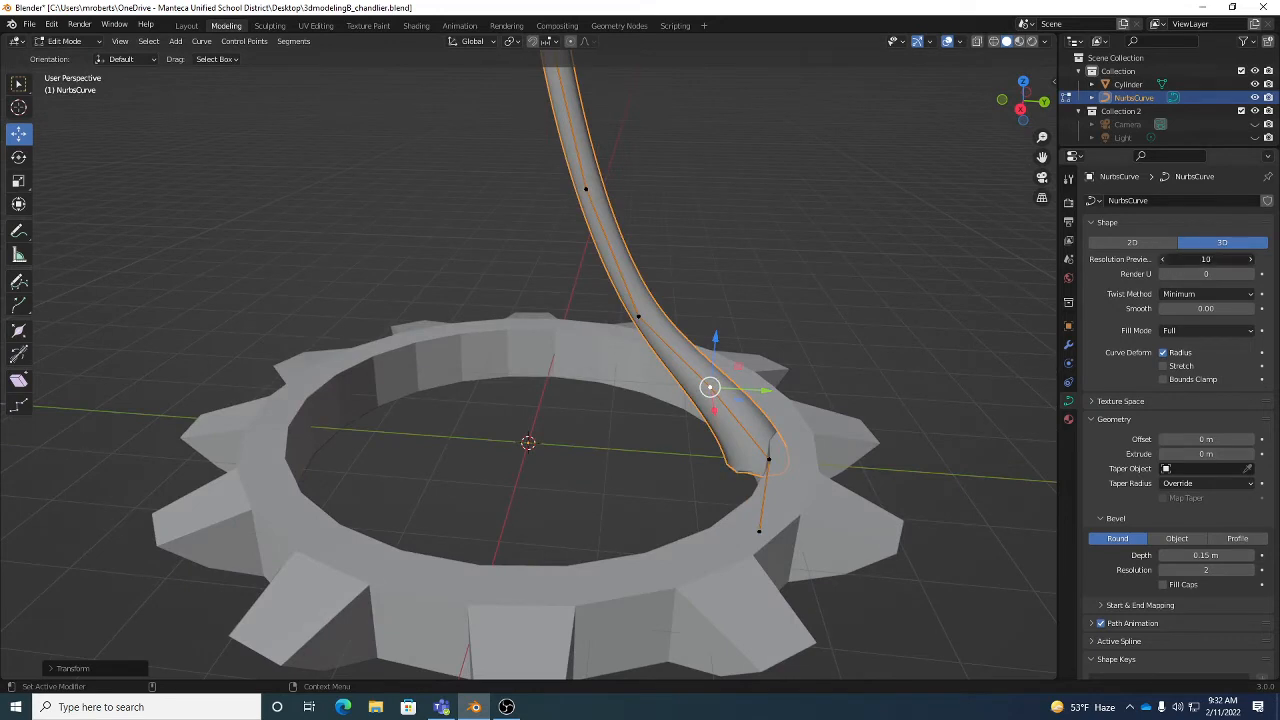
pyautogui.click(1163, 259)
pyautogui.click(1163, 259)
pyautogui.click(1163, 259)
pyautogui.click(1163, 259)
pyautogui.click(1163, 259)
pyautogui.click(1163, 259)
pyautogui.click(1163, 259)
pyautogui.click(1163, 259)
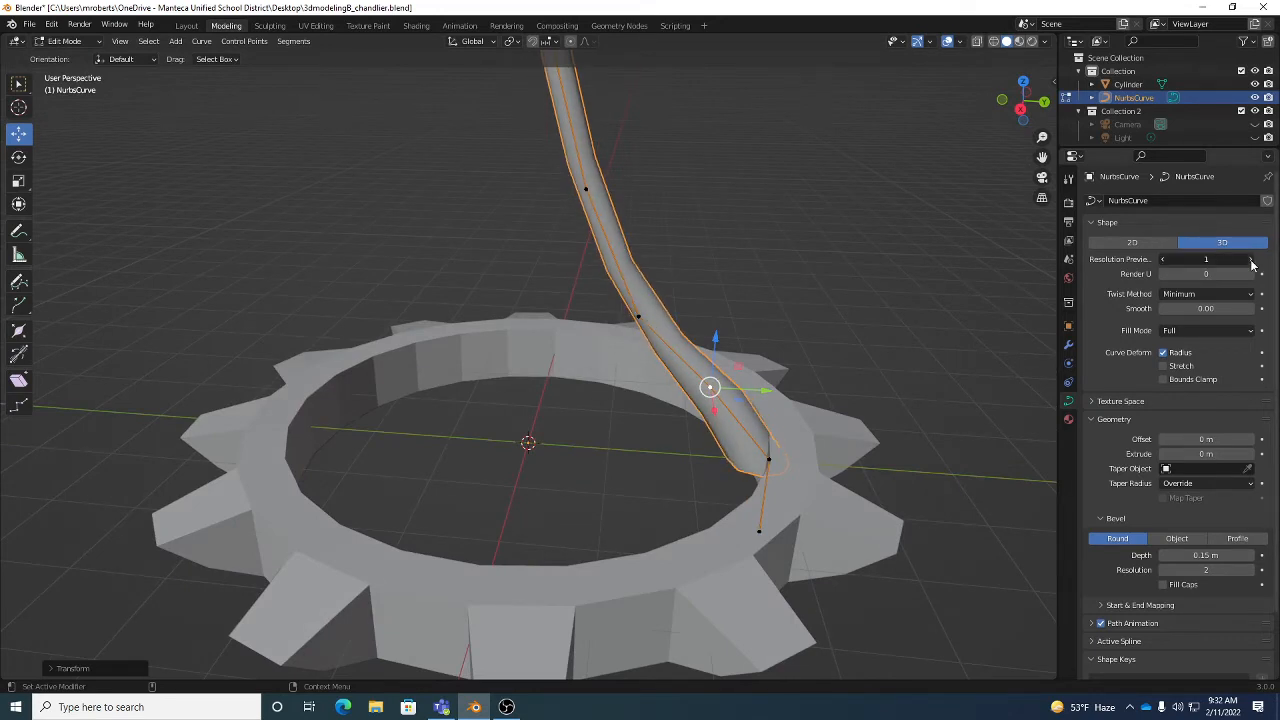
pyautogui.click(1248, 259)
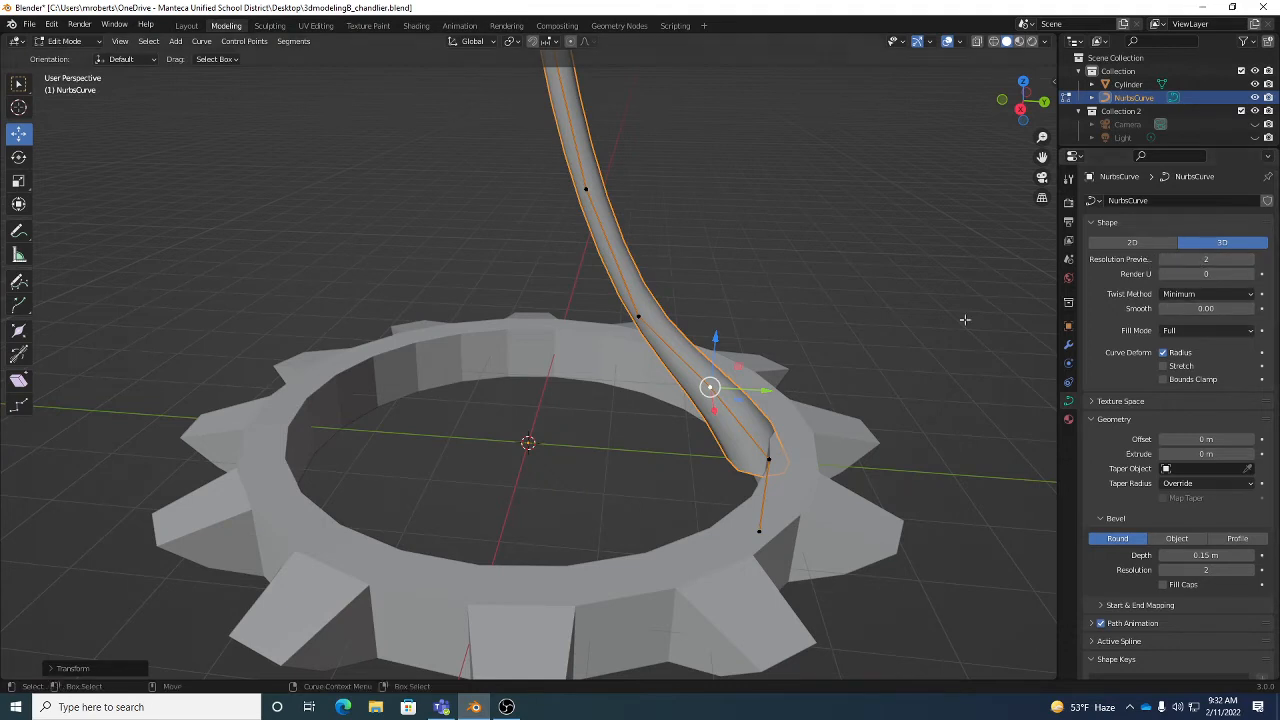
# Step: Set the round bevel's depth to 0.14 m to thin the tube slightly
pyautogui.scroll(-2, 871, 343)
pyautogui.moveTo(871, 343); pyautogui.dragTo(780, 368, button='middle')
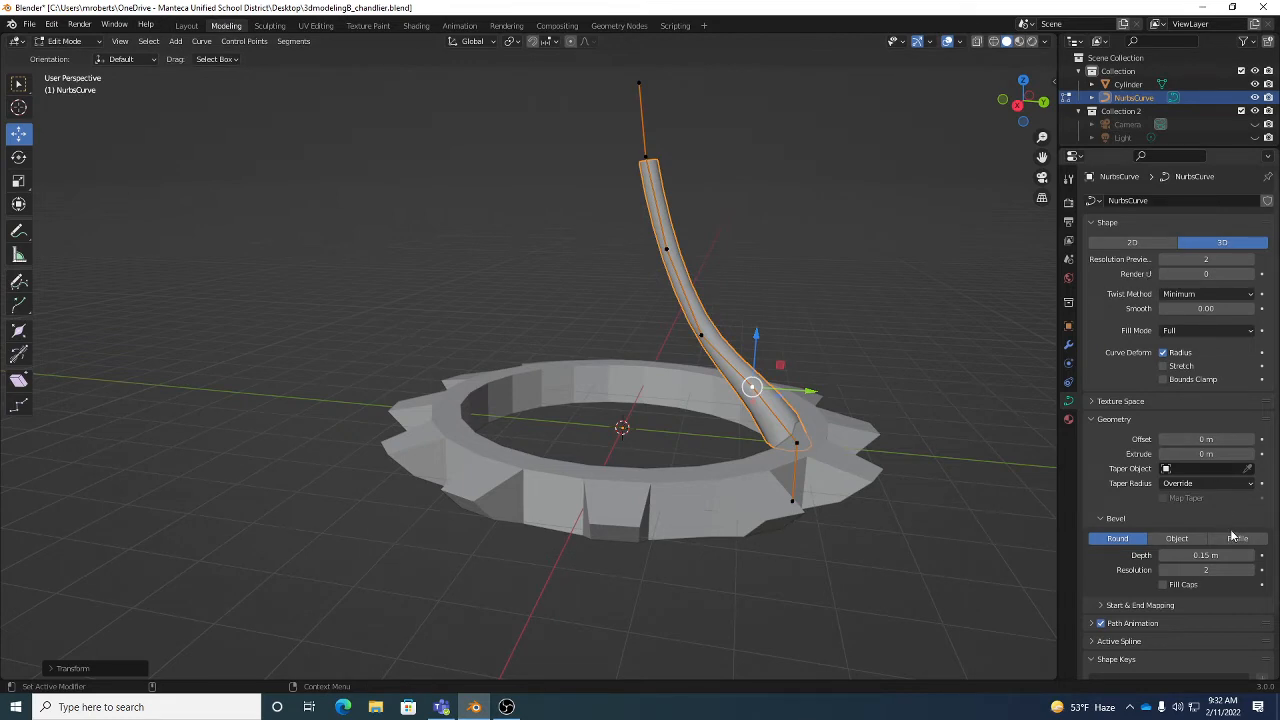
pyautogui.moveTo(809, 342); pyautogui.dragTo(796, 298, button='middle')
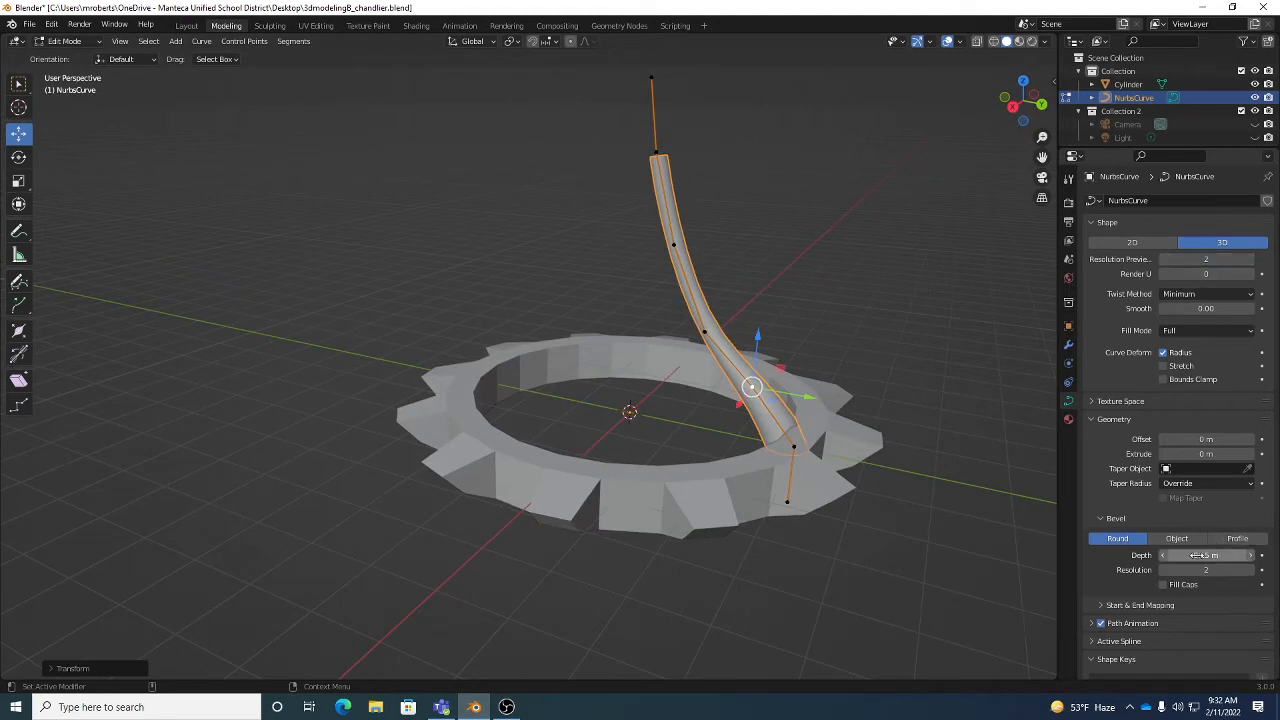
pyautogui.moveTo(1205, 555); pyautogui.dragTo(1203, 555)
pyautogui.click(1104, 519)
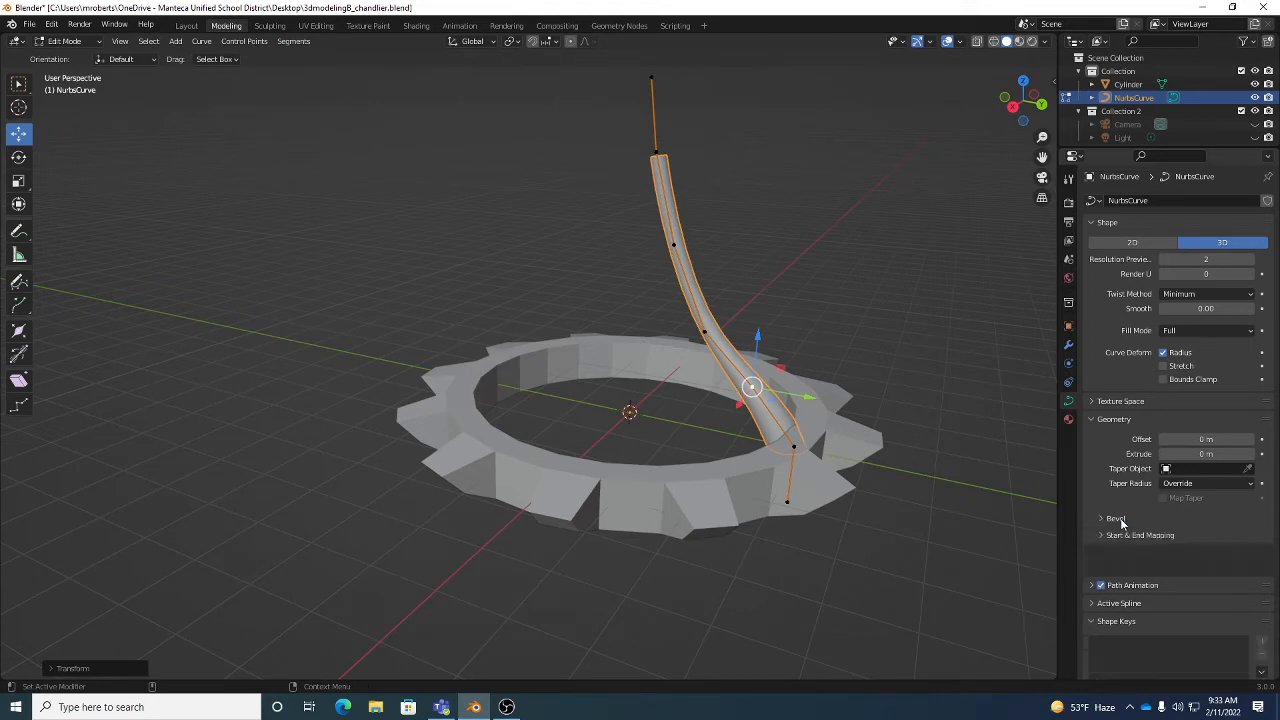
pyautogui.click(1117, 517)
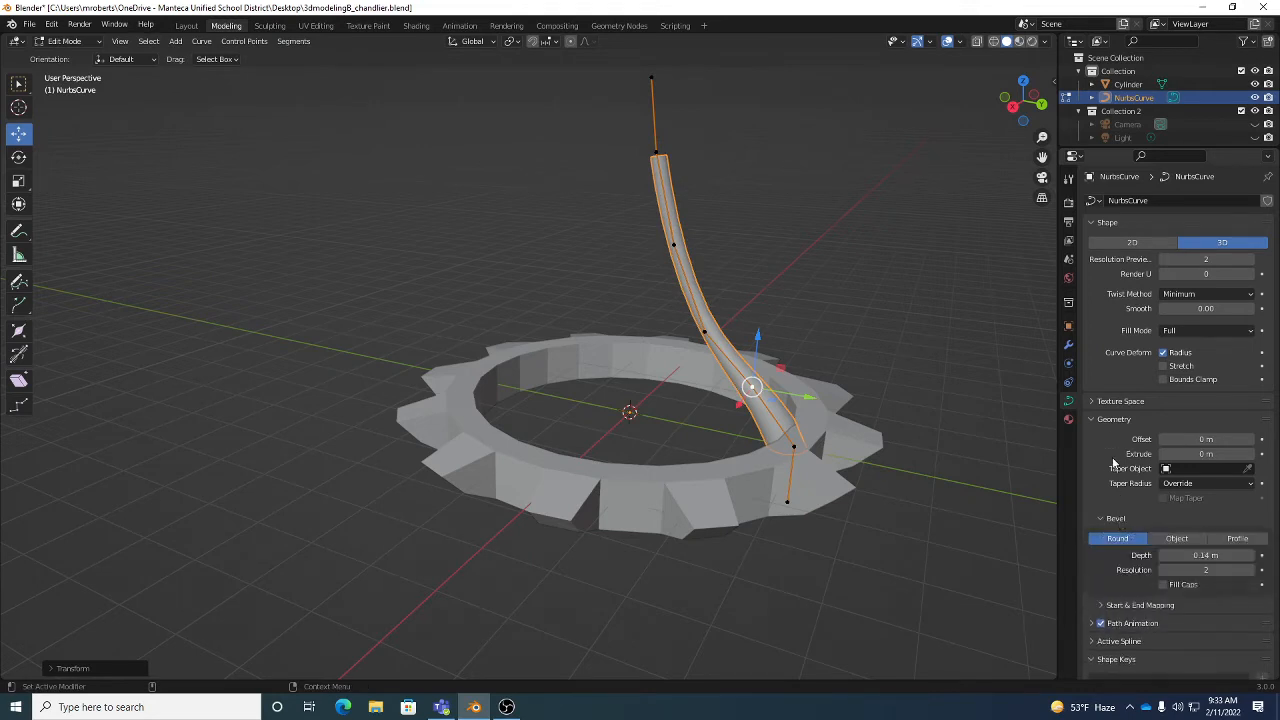
pyautogui.click(1112, 424)
pyautogui.click(1112, 426)
pyautogui.moveTo(943, 449); pyautogui.dragTo(899, 438, button='middle')
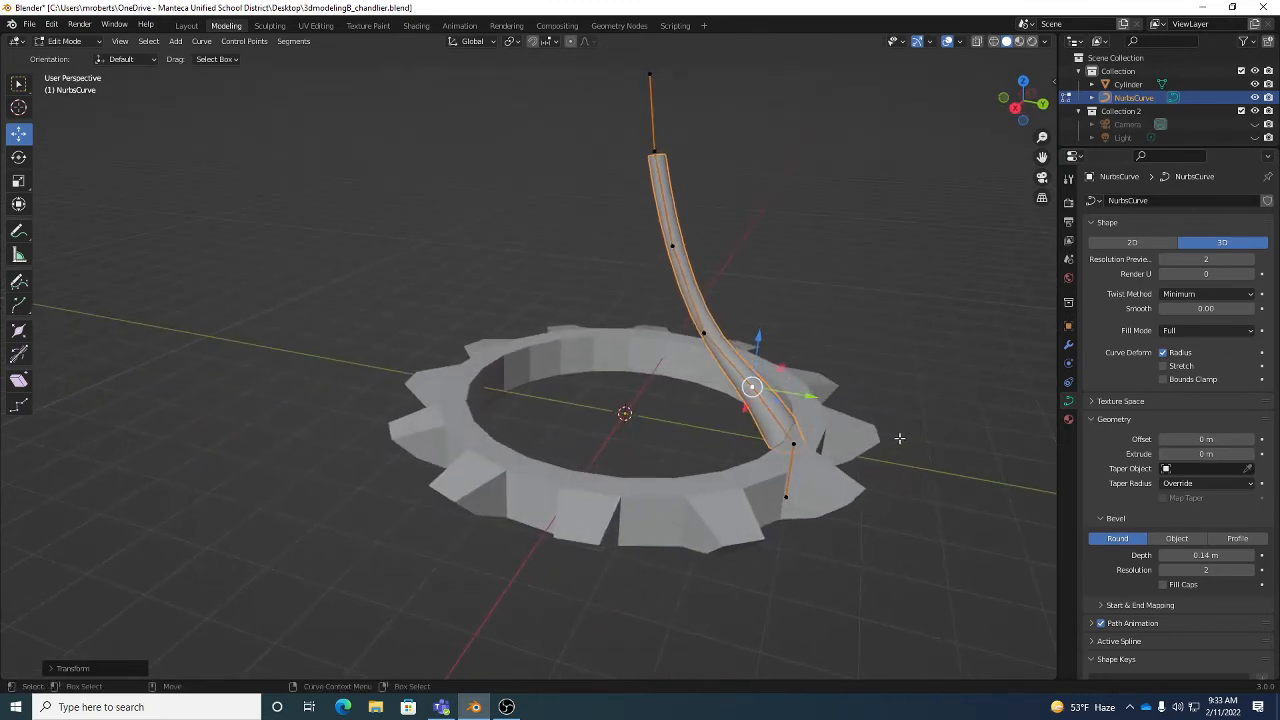
# Step: Return to Object Mode, convert the NURBS curve to a mesh, and check its topology in Edit Mode
pyautogui.press('Tab')
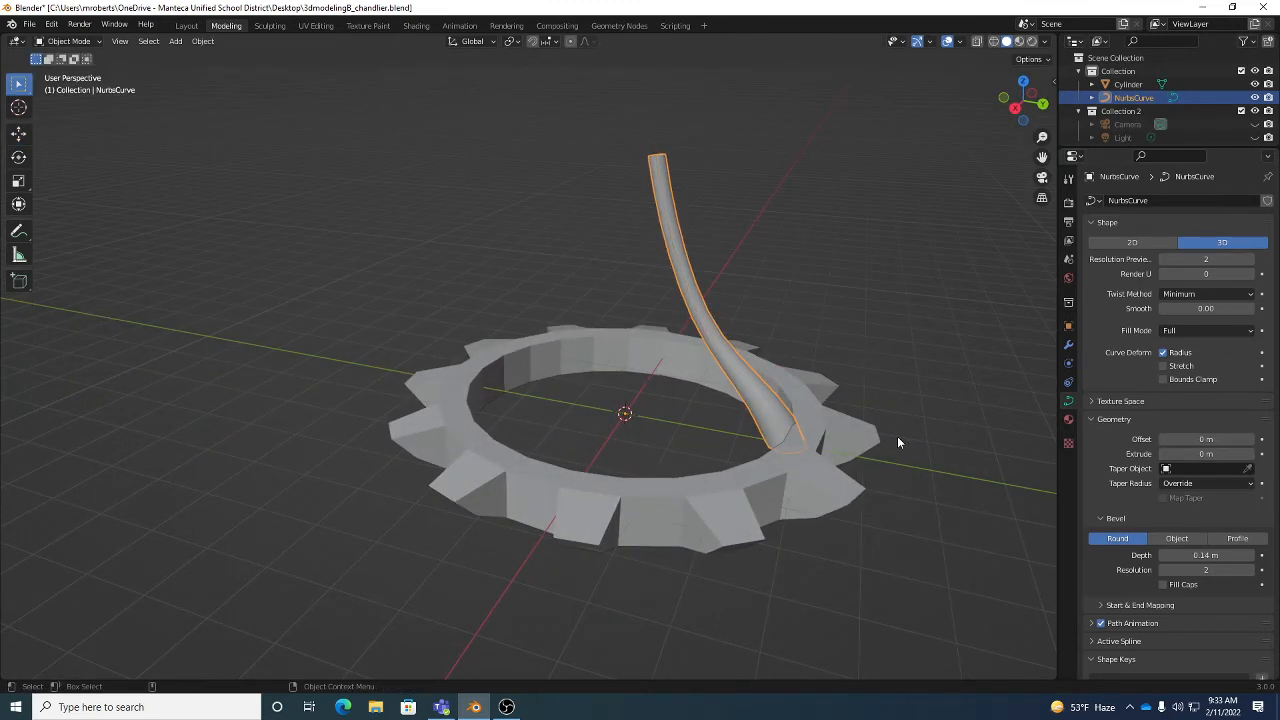
pyautogui.rightClick(893, 269)
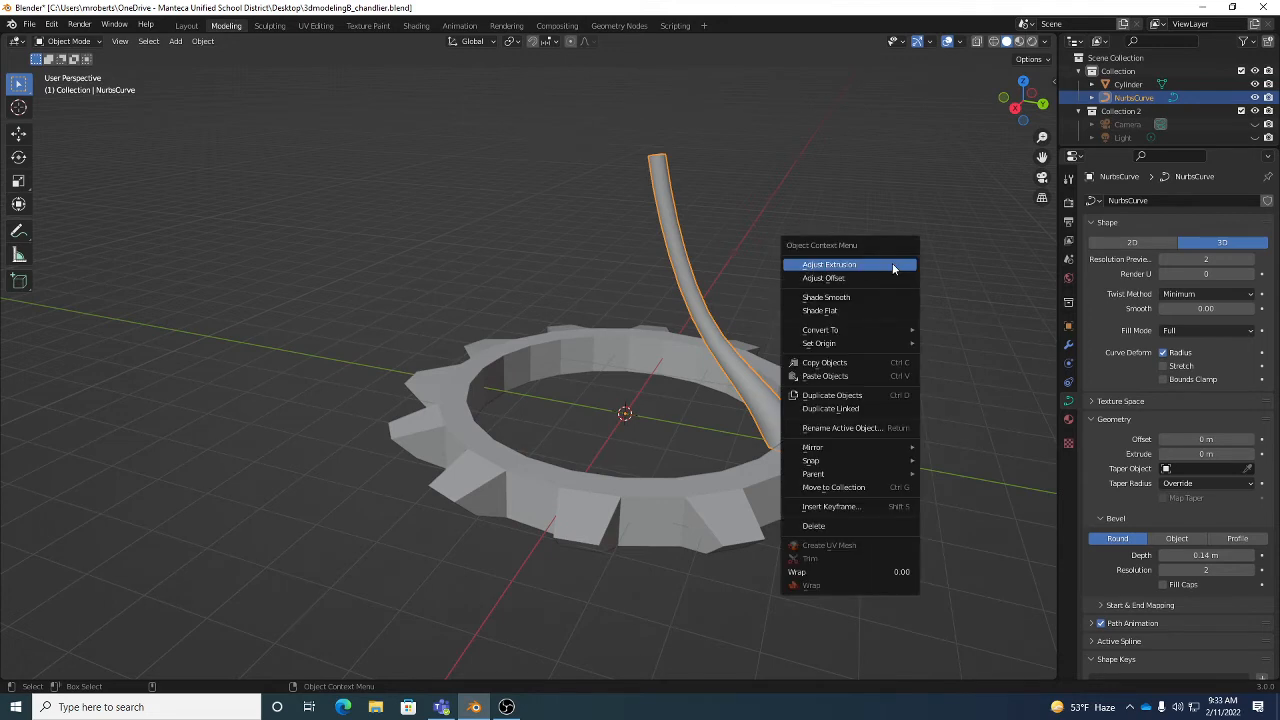
pyautogui.moveTo(862, 333)
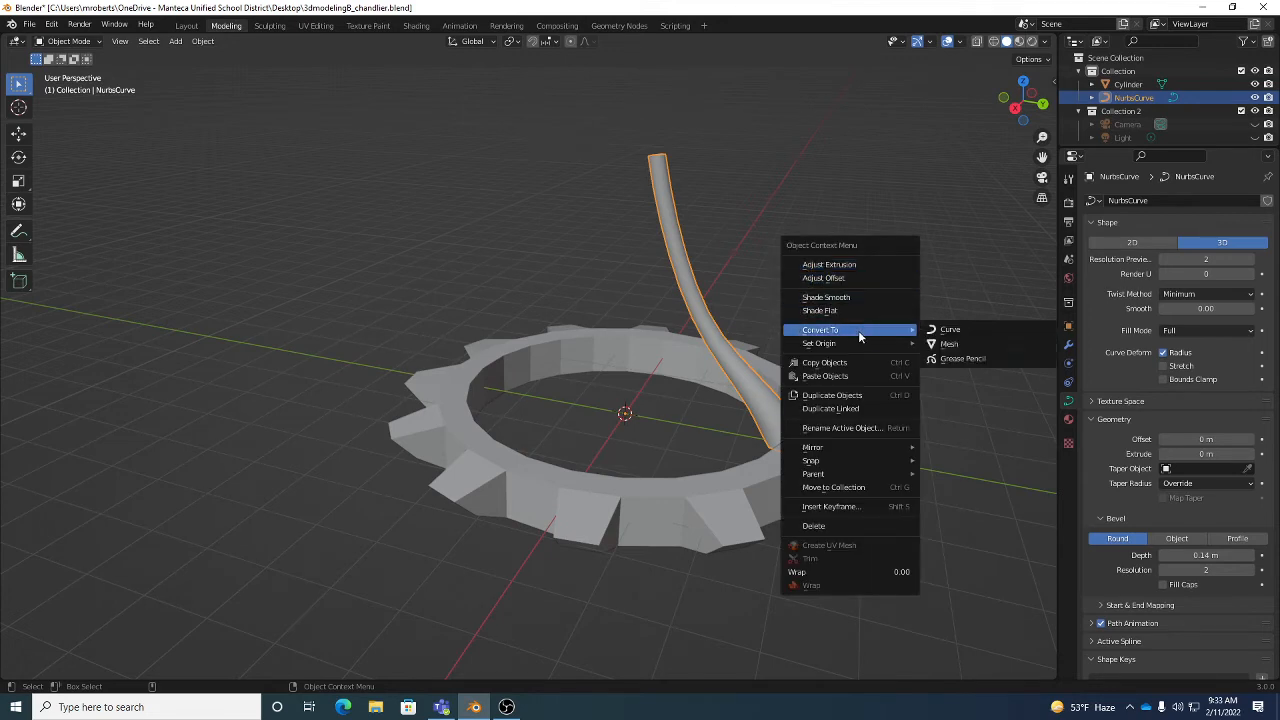
pyautogui.click(952, 344)
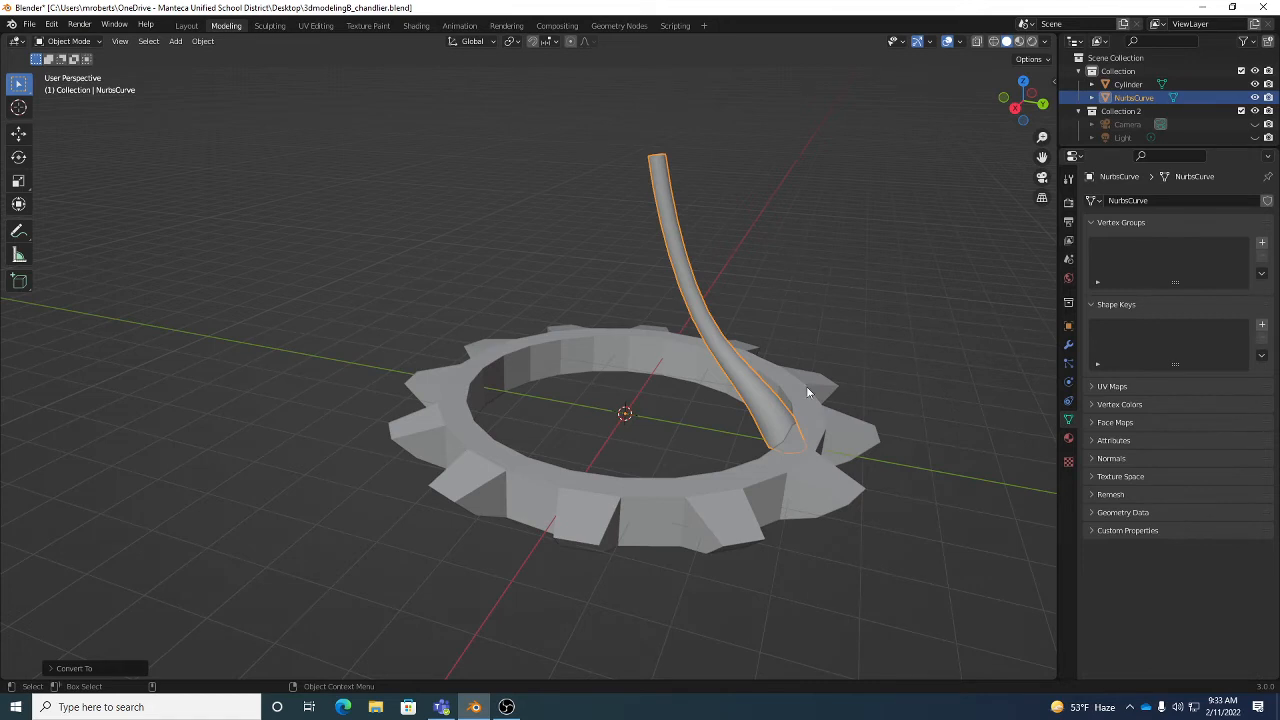
pyautogui.press('Tab')
pyautogui.moveTo(755, 390); pyautogui.dragTo(797, 389, button='middle')
pyautogui.press('Tab')
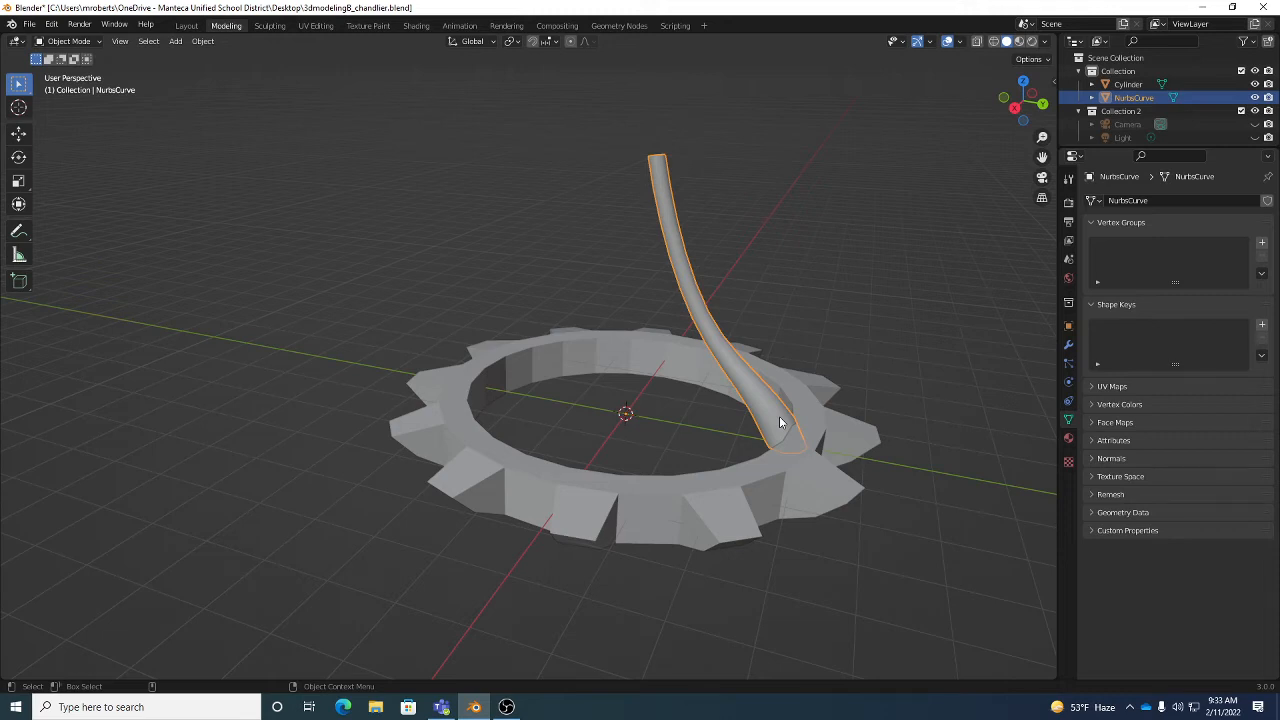
# Step: In Edit Mode, select the entire mesh of the converted arm
pyautogui.moveTo(815, 426); pyautogui.dragTo(831, 451, button='middle')
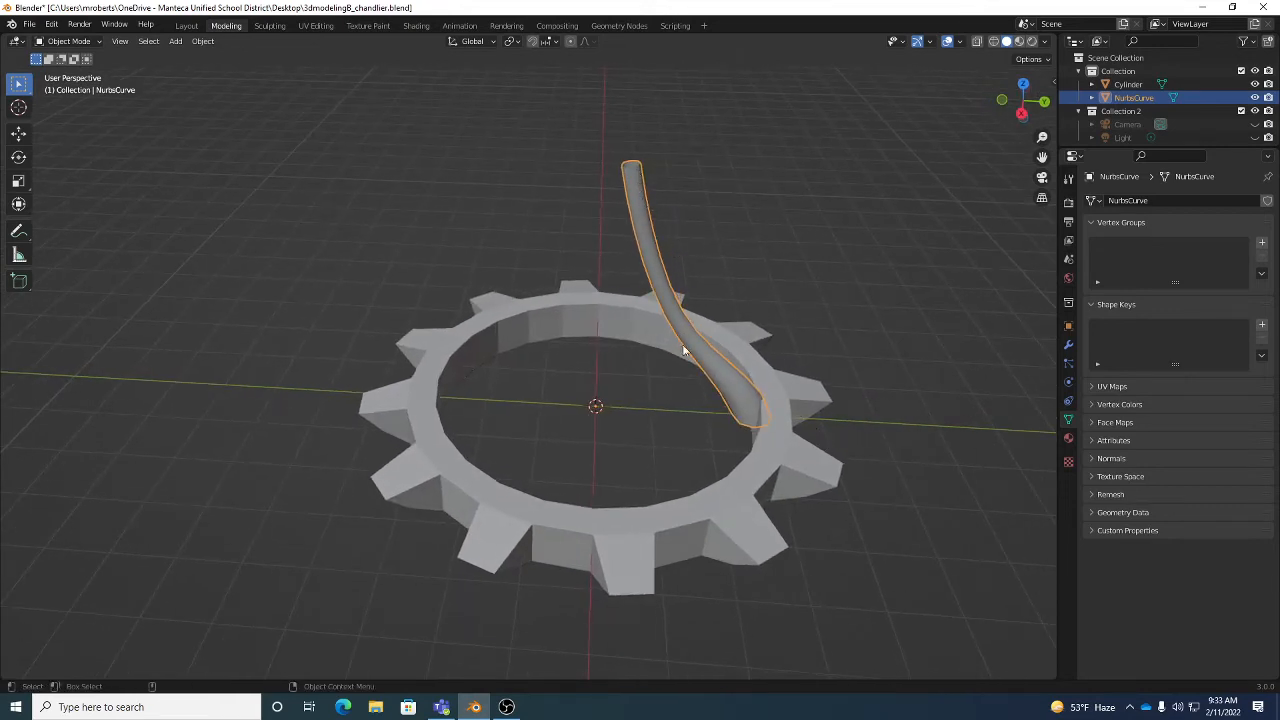
pyautogui.moveTo(691, 355); pyautogui.dragTo(762, 316, button='middle')
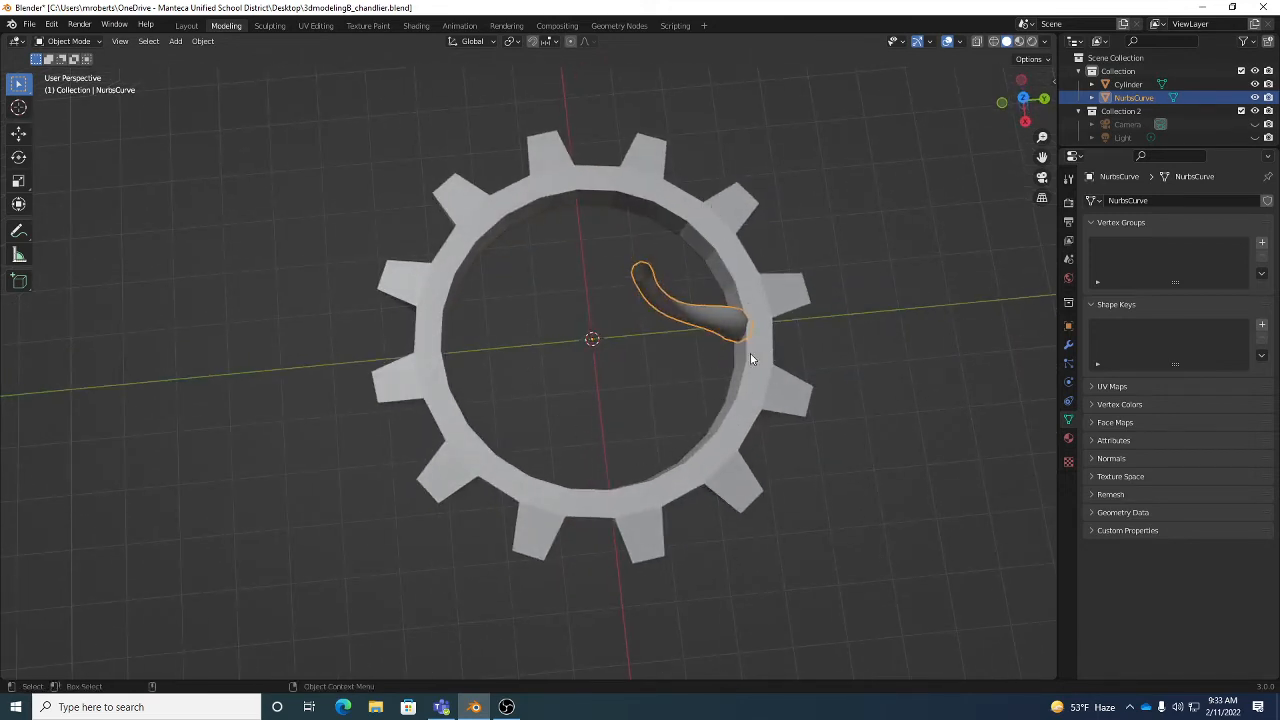
pyautogui.moveTo(750, 353); pyautogui.dragTo(730, 301, button='middle')
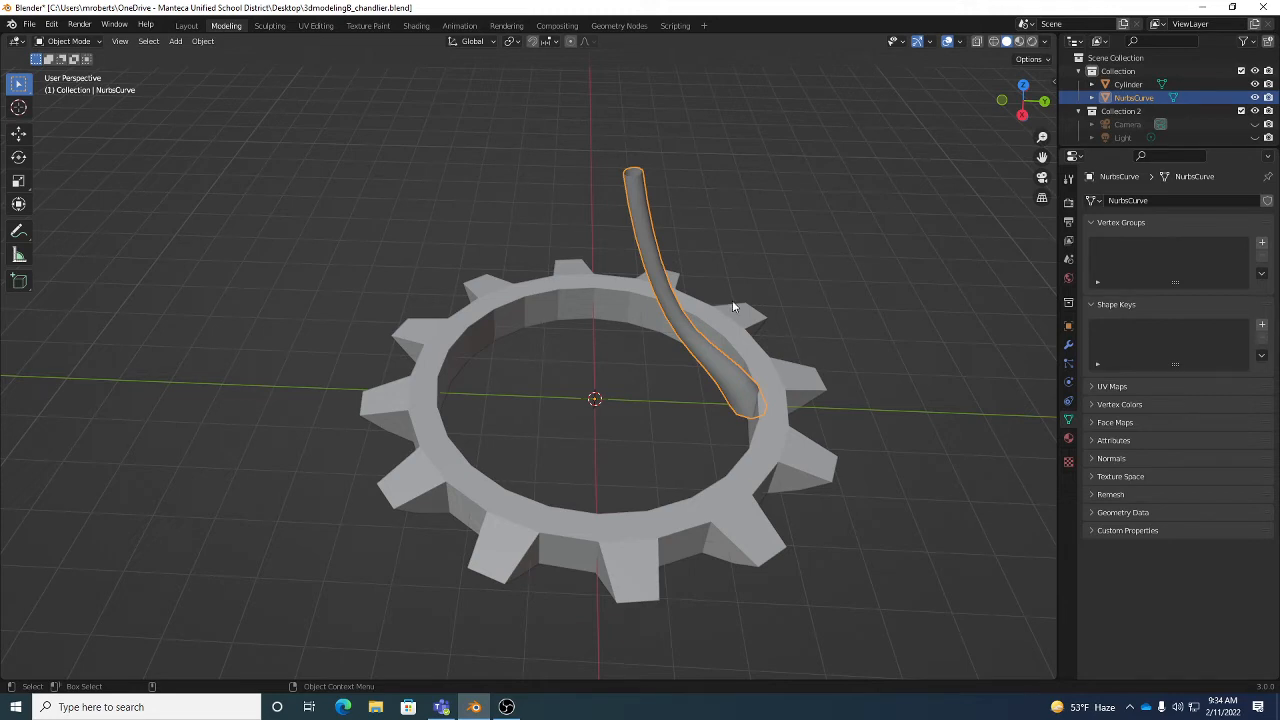
pyautogui.press('Tab')
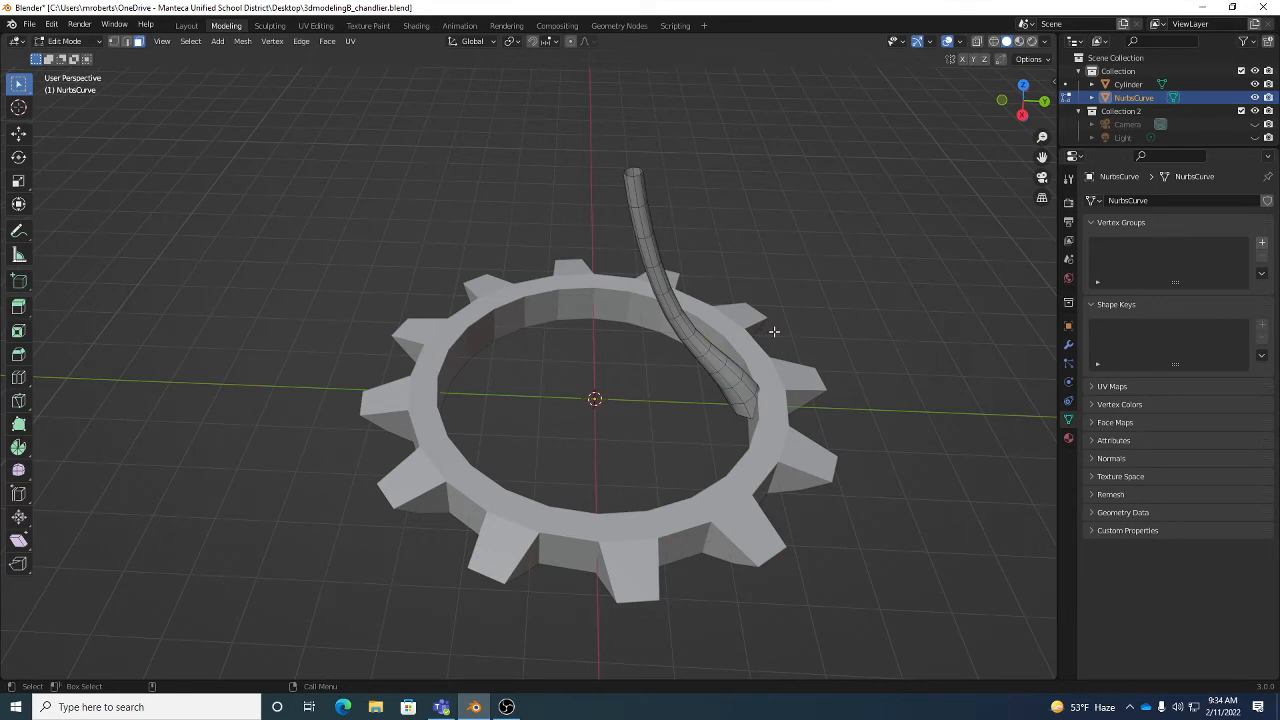
pyautogui.click(70, 41)
pyautogui.click(78, 72)
pyautogui.click(197, 43)
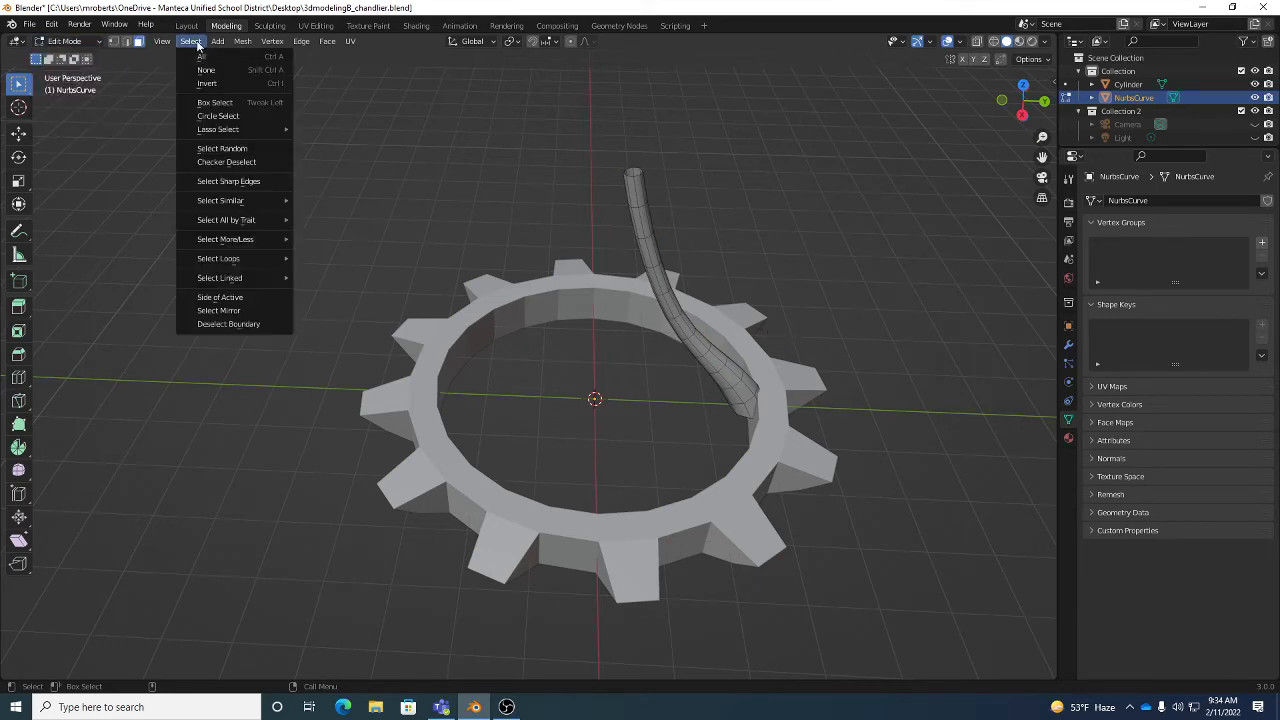
pyautogui.click(204, 59)
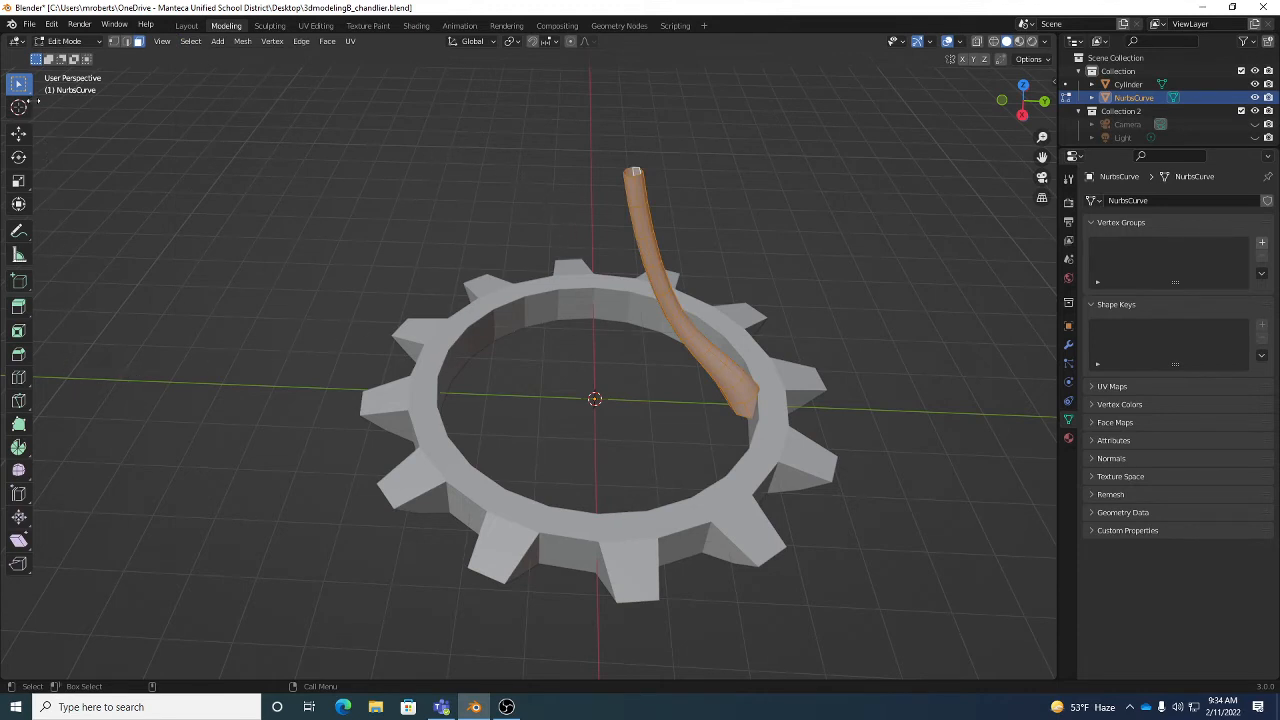
# Step: Activate the Spin Duplicates tool for the selected arm
pyautogui.click(20, 450)
pyautogui.click(20, 450)
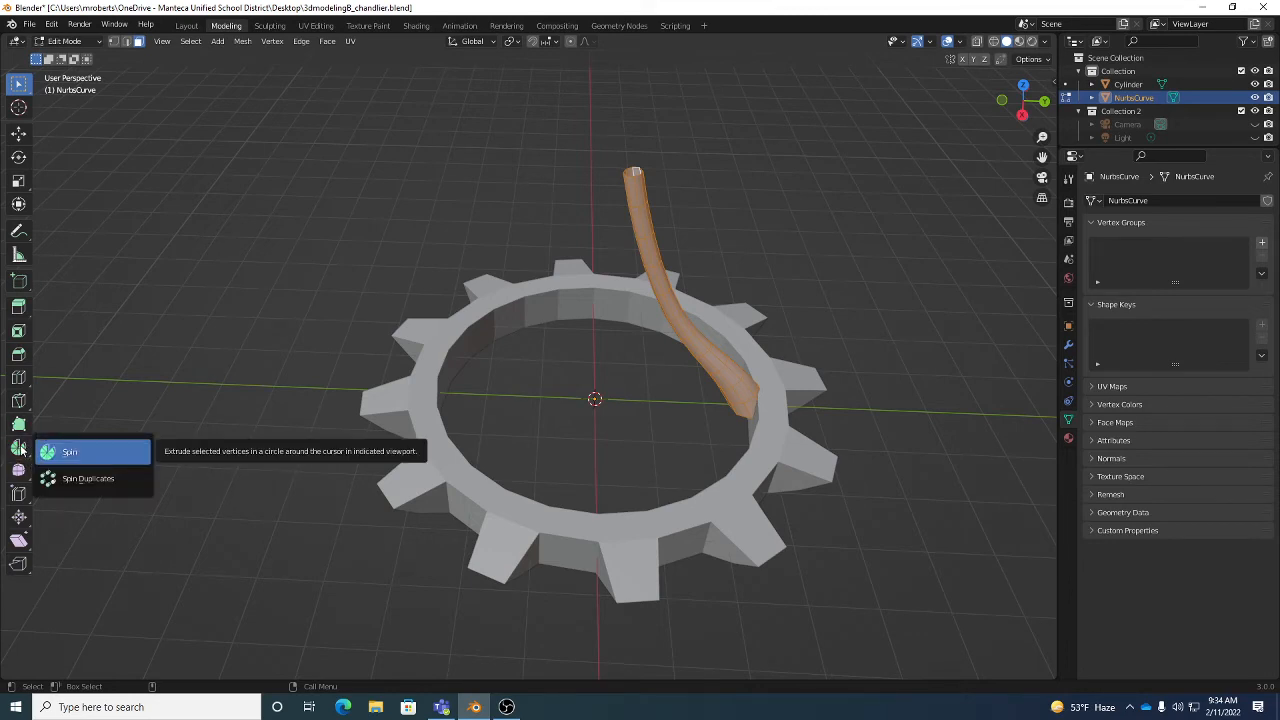
pyautogui.click(82, 478)
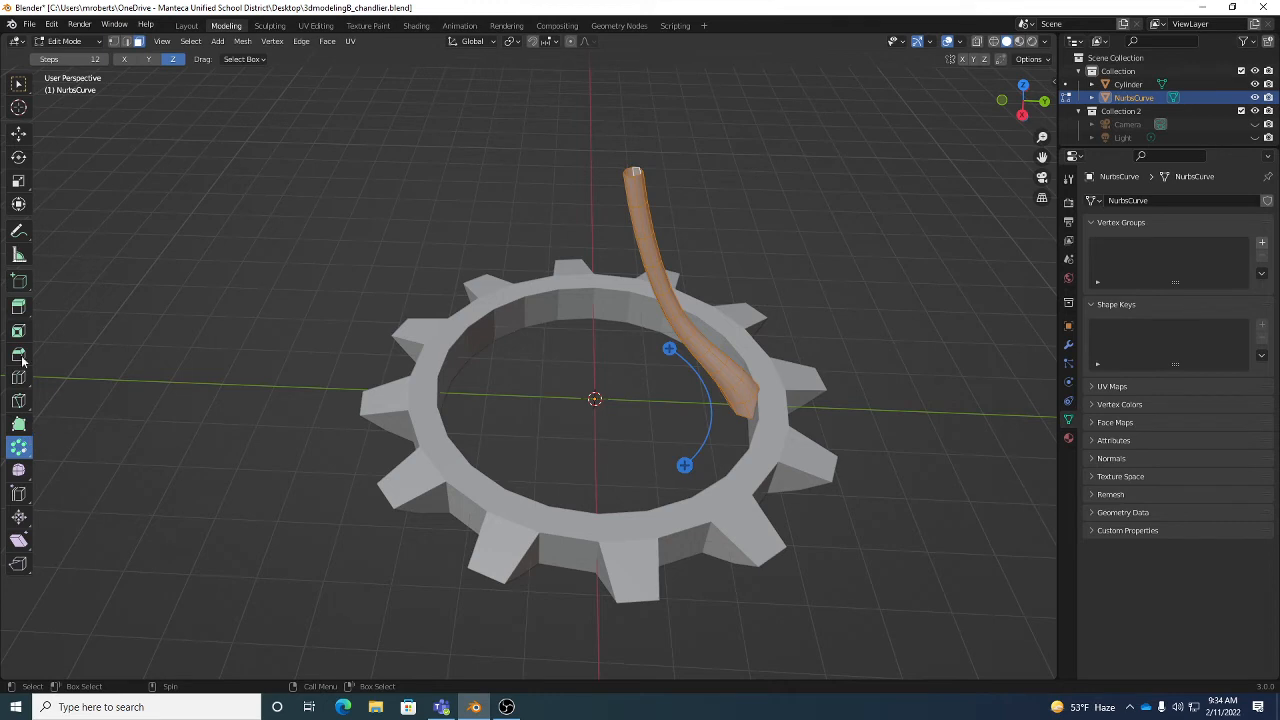
pyautogui.click(20, 450)
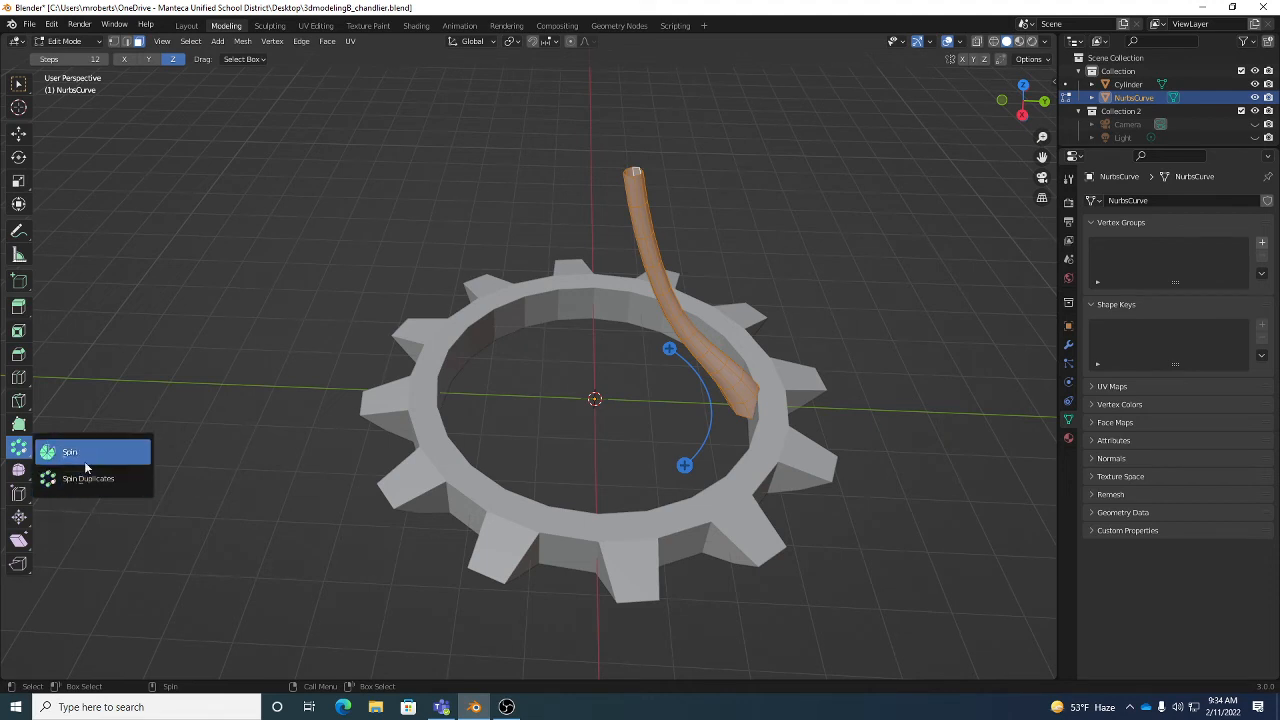
pyautogui.click(80, 452)
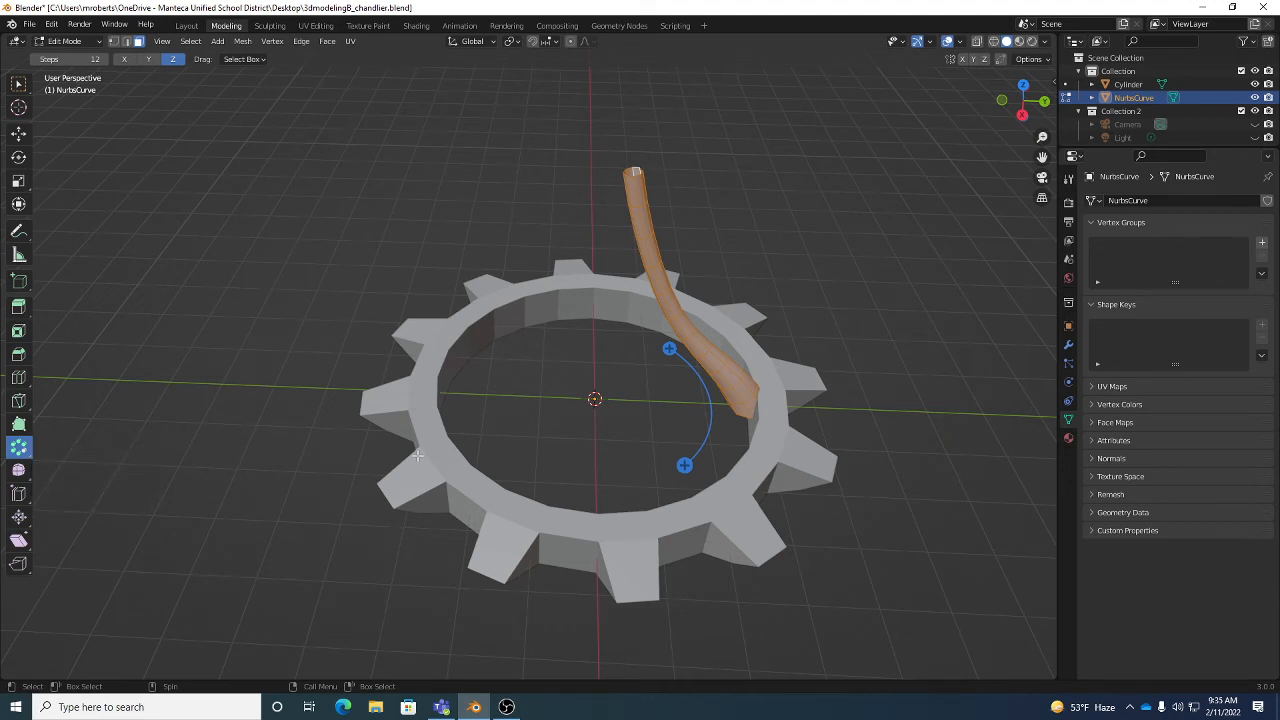
# Step: Spin the selected arm mesh about the Z axis and set the spin angle to 360°
pyautogui.moveTo(569, 451); pyautogui.dragTo(614, 458, button='middle')
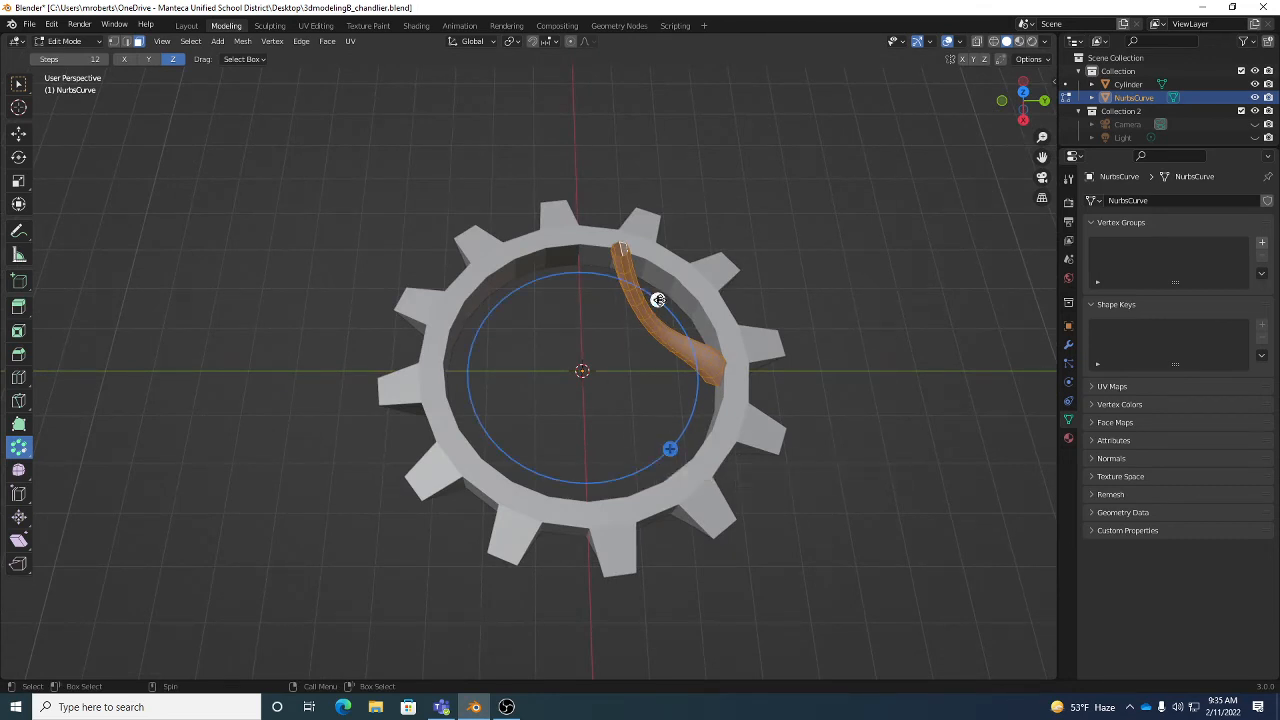
pyautogui.moveTo(670, 449); pyautogui.dragTo(672, 350)
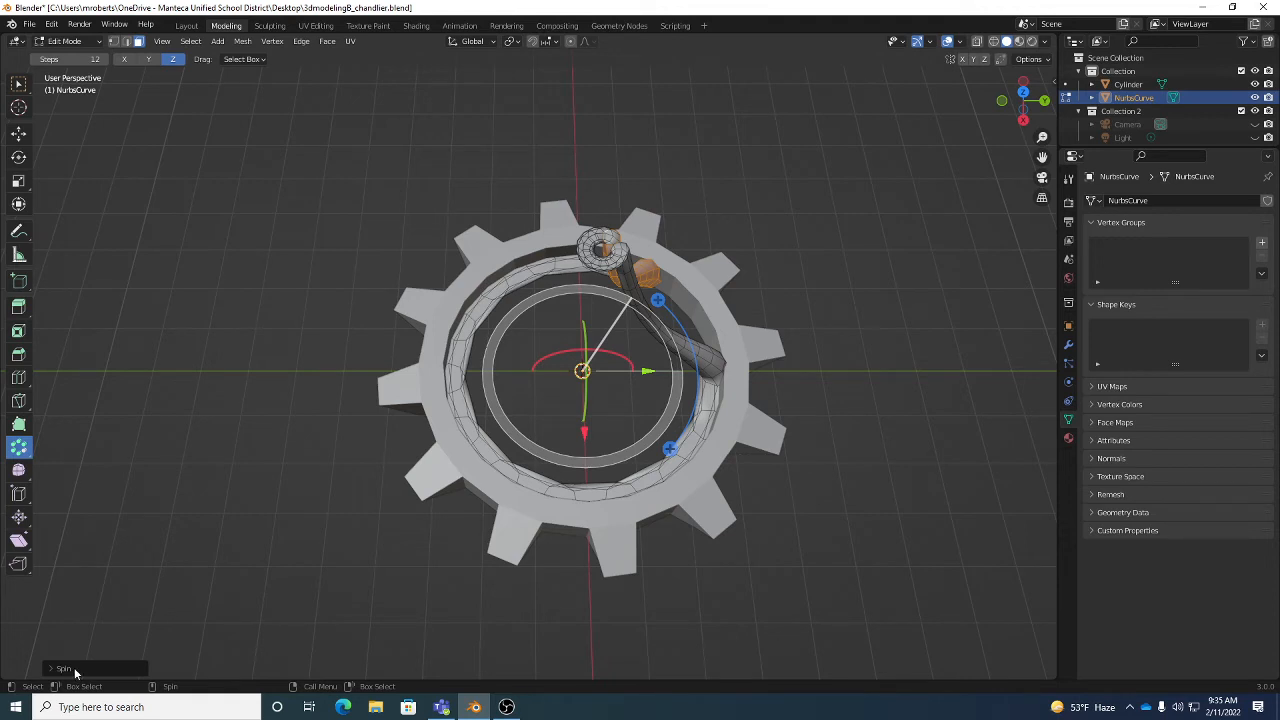
pyautogui.click(63, 668)
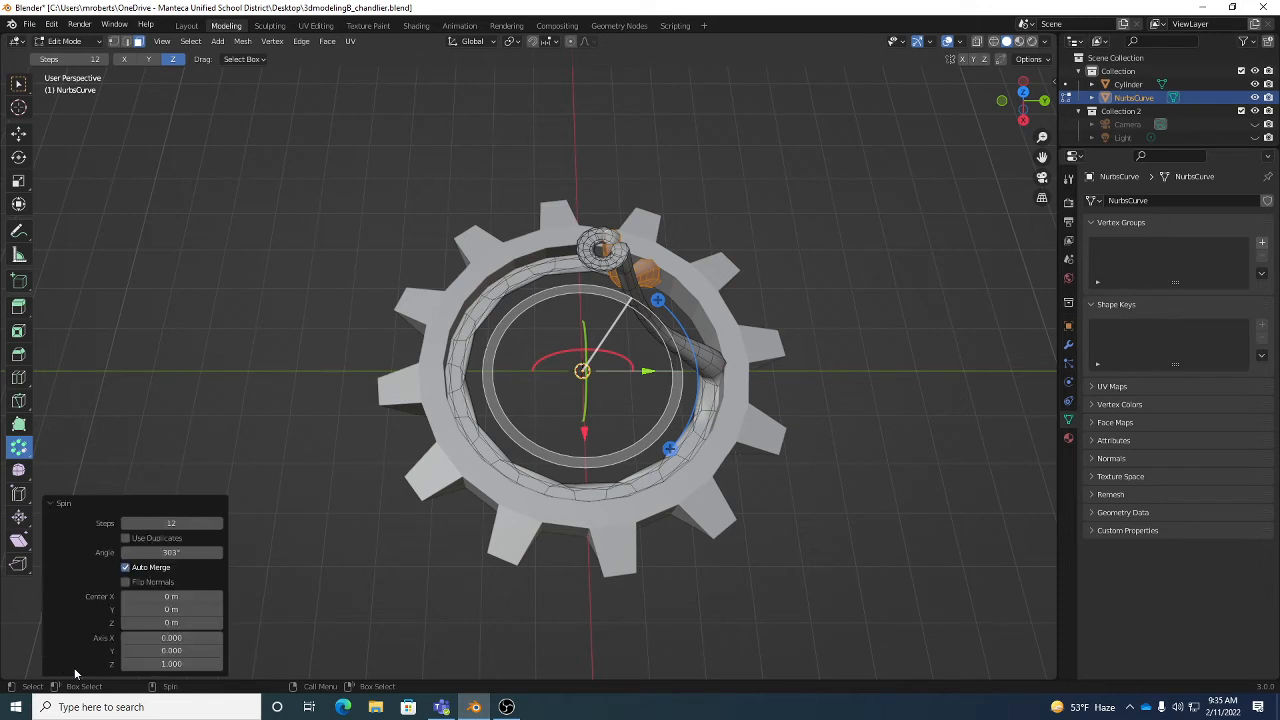
pyautogui.click(184, 552)
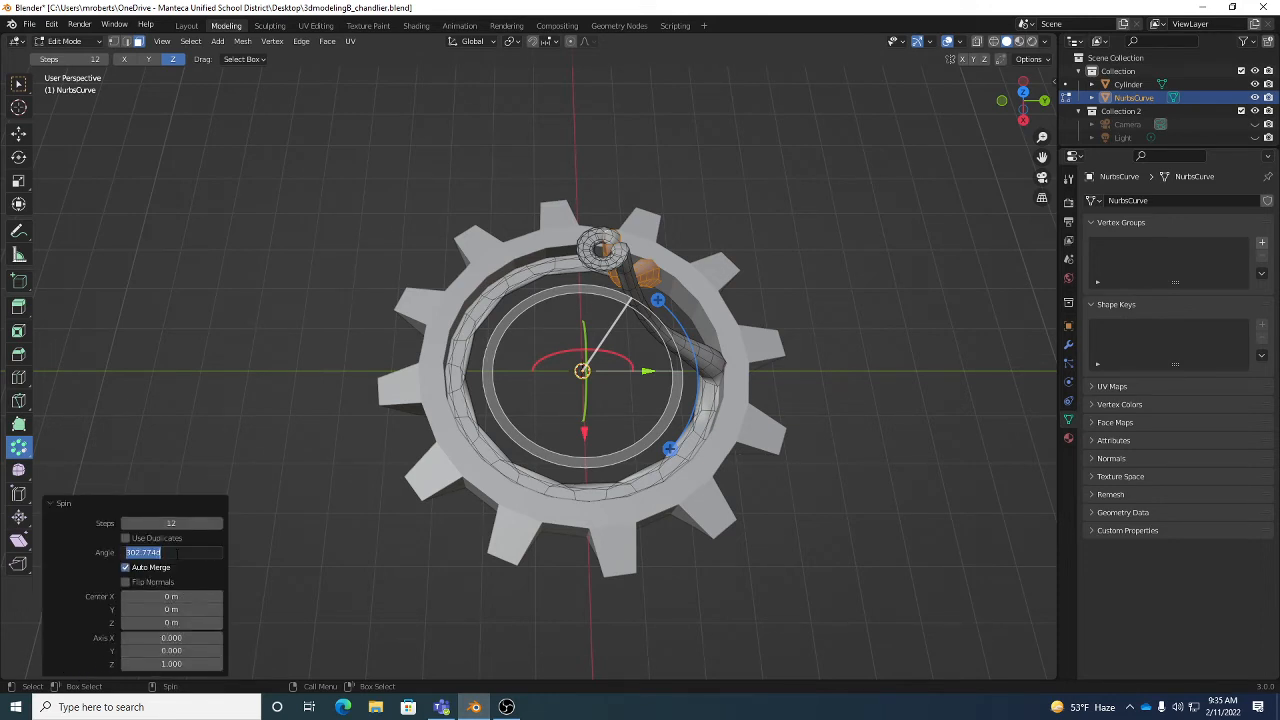
pyautogui.write('360')
pyautogui.press('Tab')
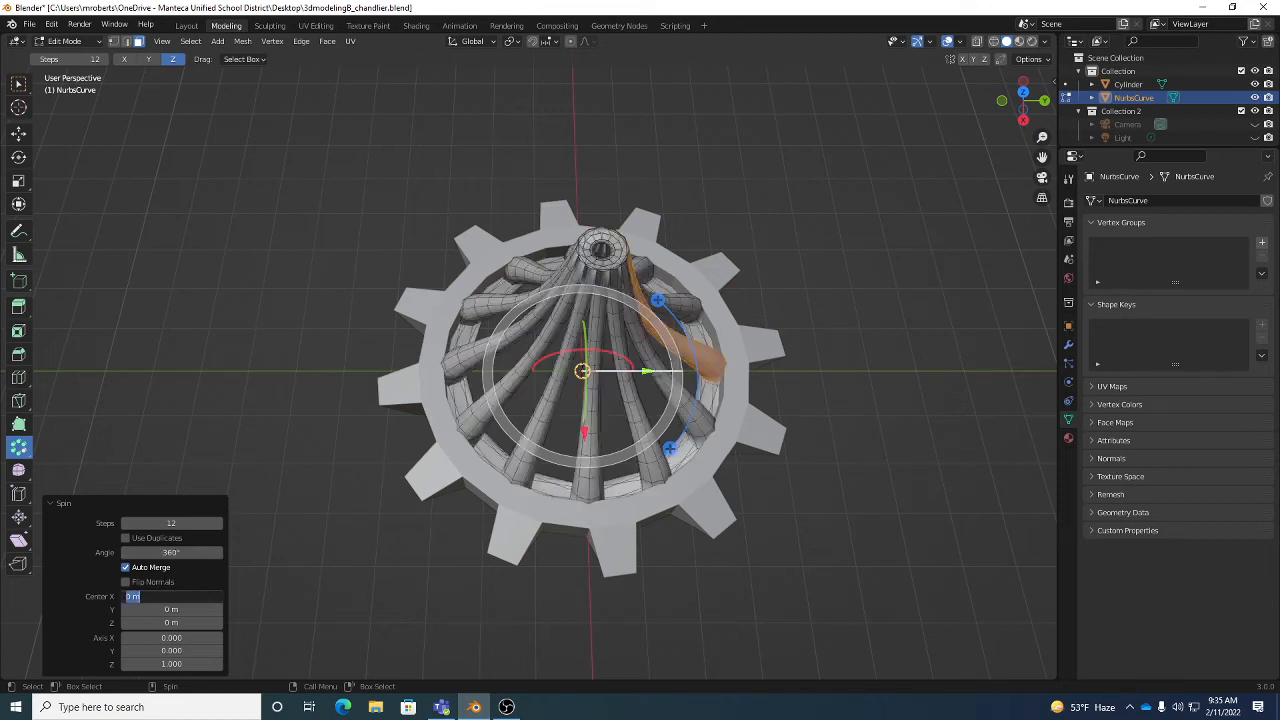
pyautogui.press('Escape')
# Step: Undo the full-circle spin of the arm
pyautogui.hotkey('ctrl', 'z')
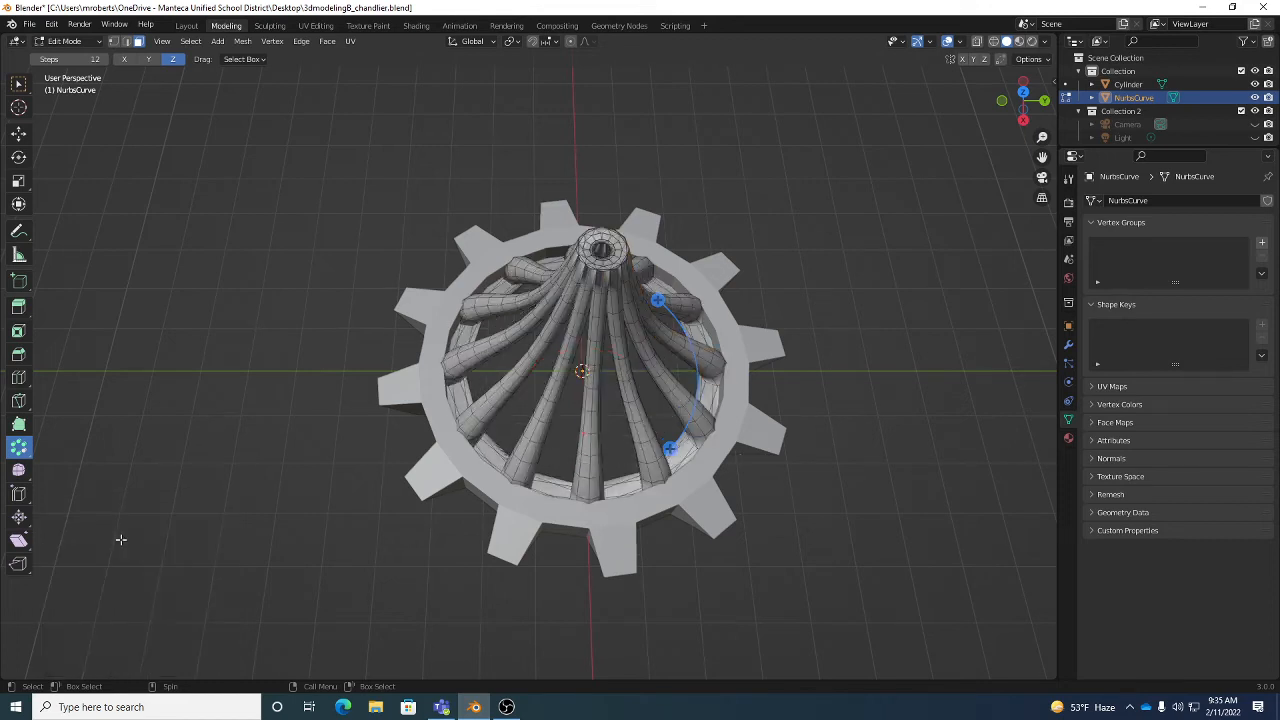
pyautogui.hotkey('ctrl', 'z')
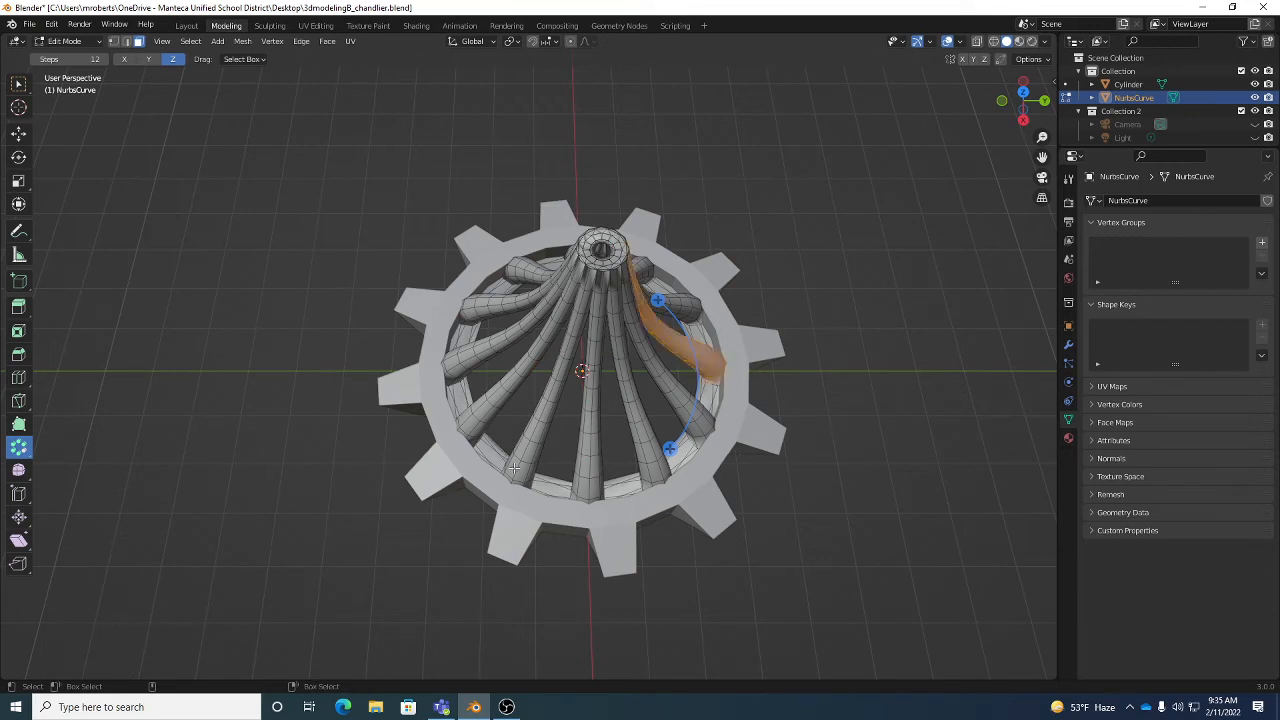
pyautogui.hotkey('ctrl', 'z')
# Step: Spin the selected arm about the Z axis again, setting the angle to 360°
pyautogui.moveTo(671, 449); pyautogui.dragTo(353, 388)
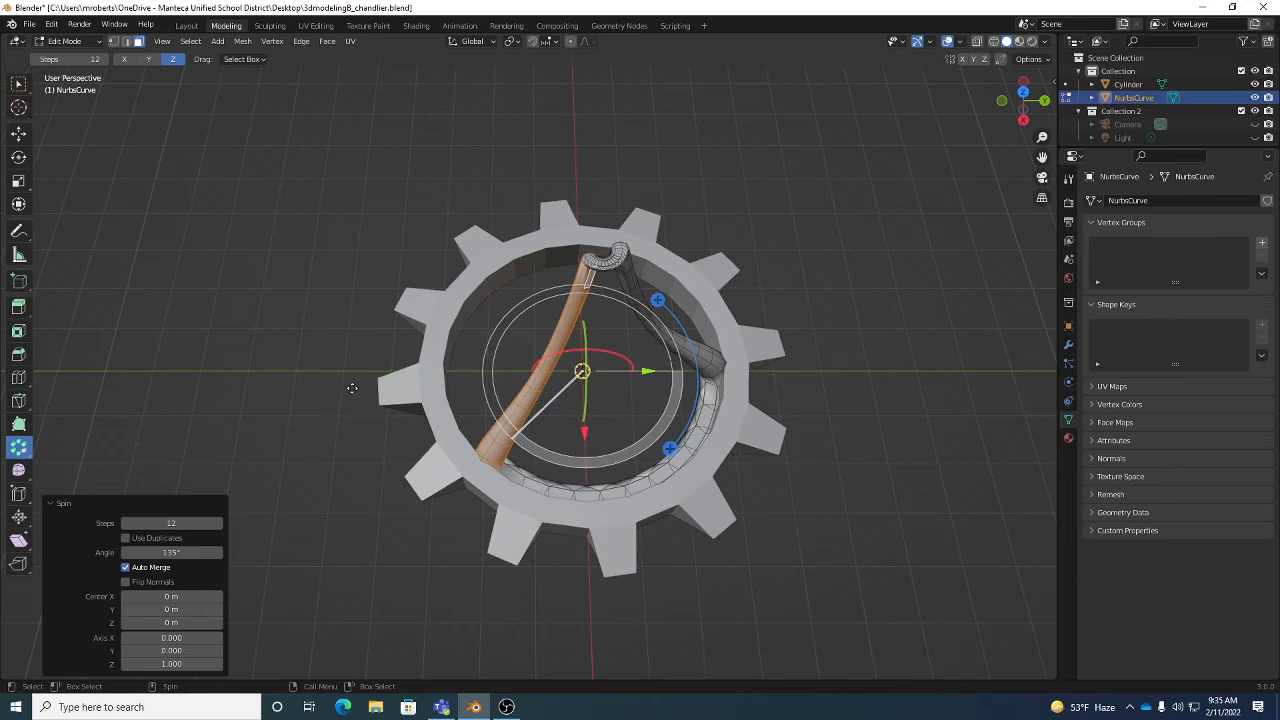
pyautogui.click(172, 552)
pyautogui.write('3')
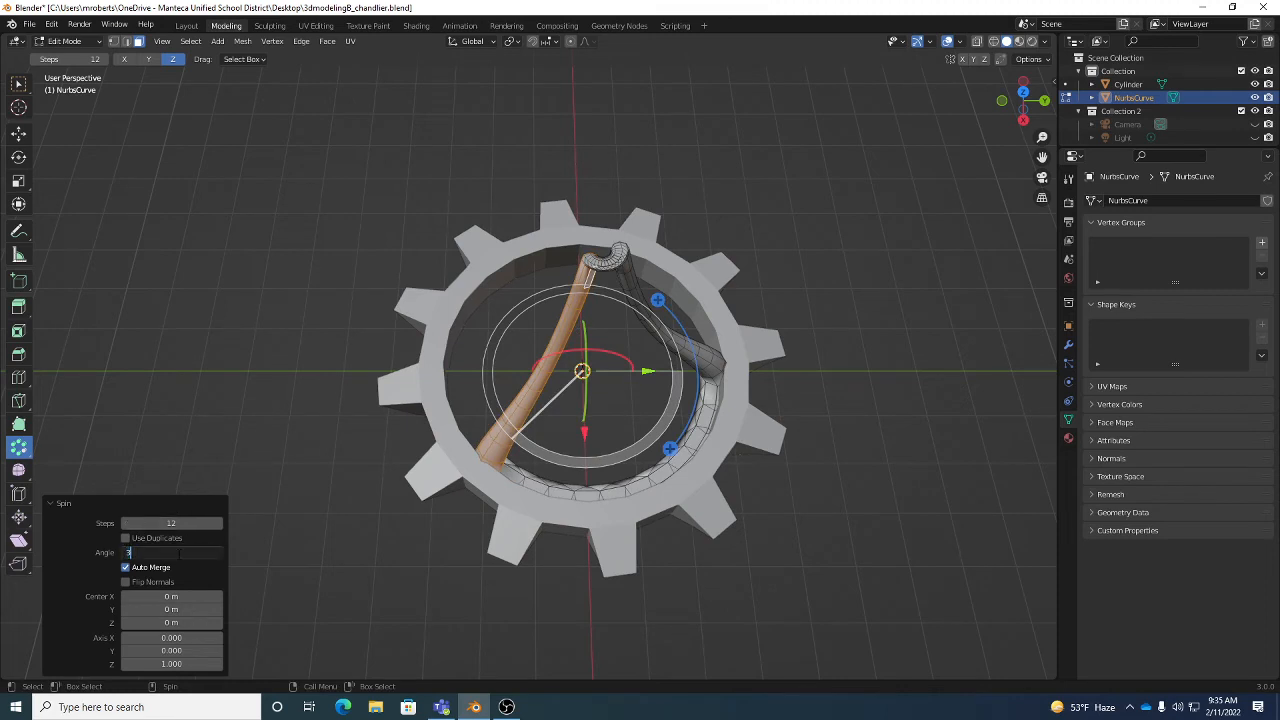
pyautogui.write('60')
pyautogui.press('Tab')
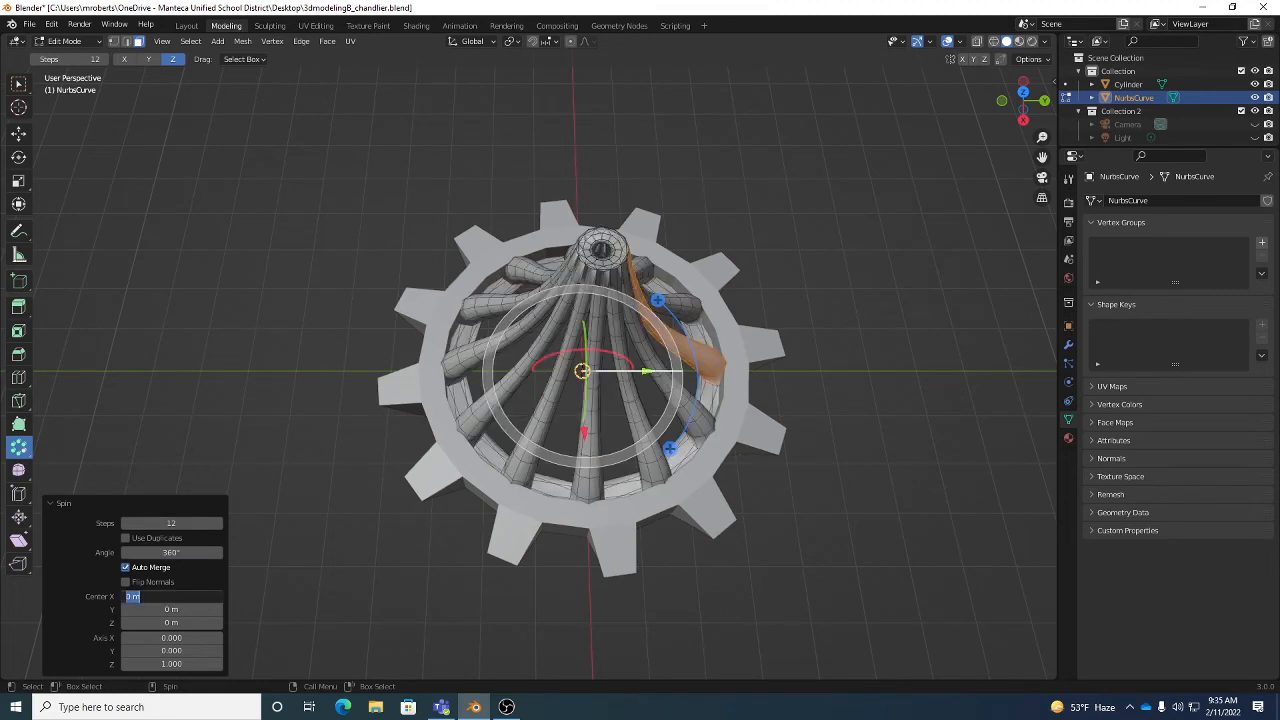
# Step: Enable Use Duplicates for the spin so the arm is copied instead of extruded
pyautogui.click(125, 567)
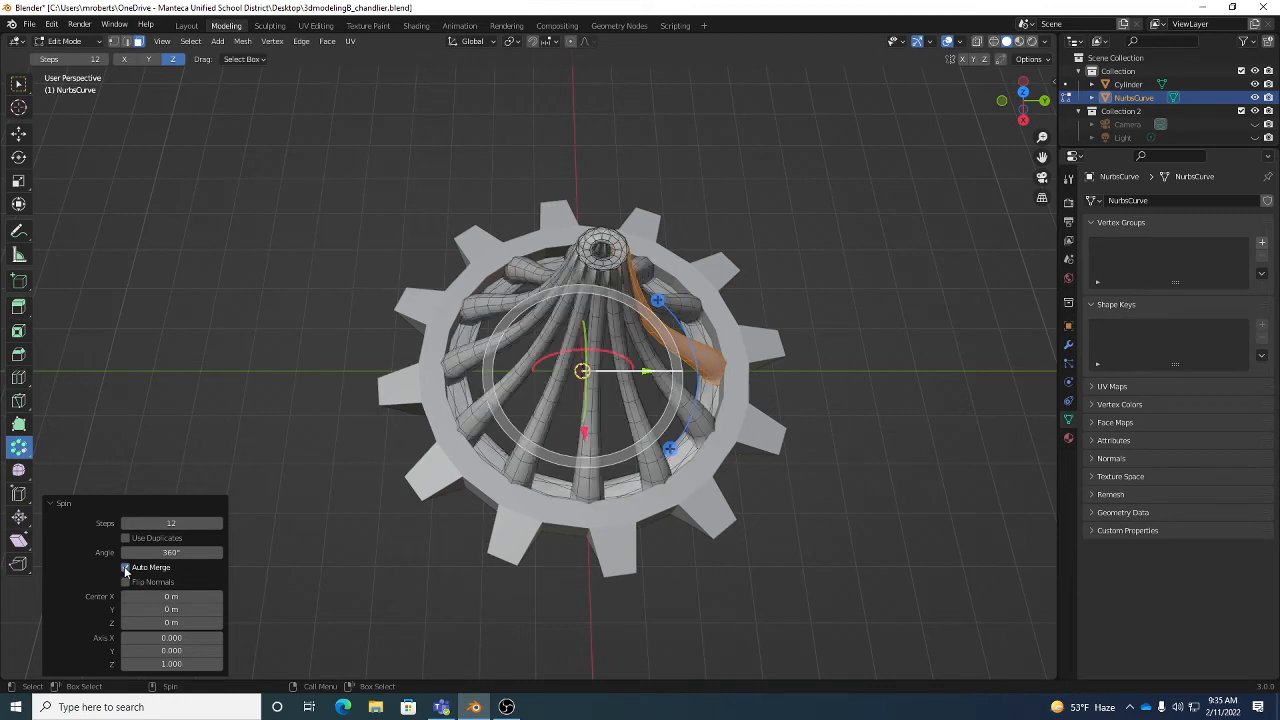
pyautogui.click(125, 538)
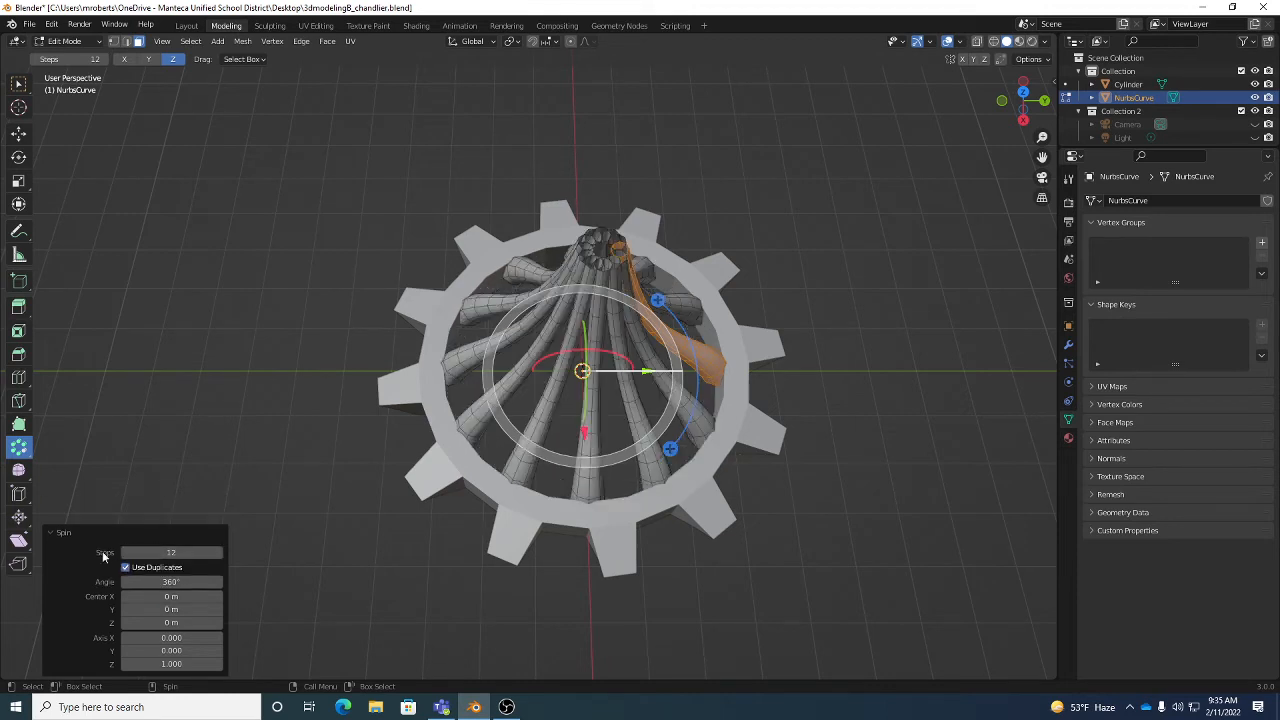
pyautogui.click(125, 567)
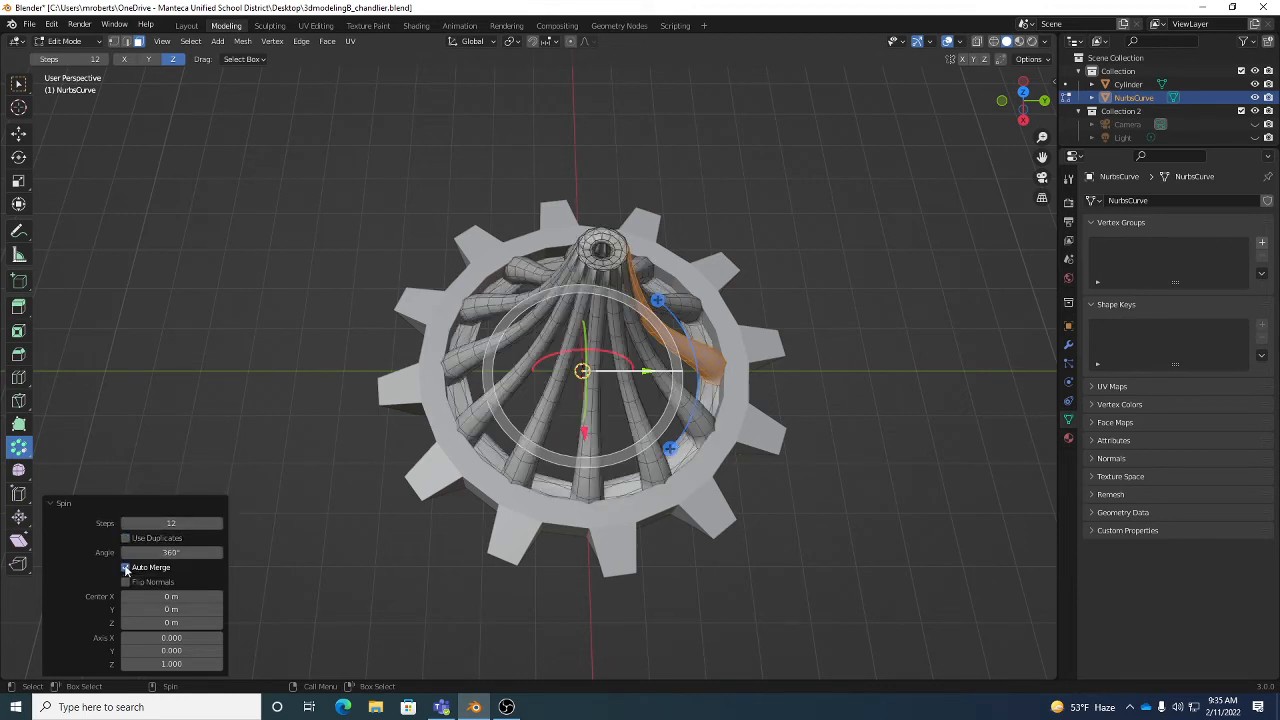
pyautogui.click(125, 538)
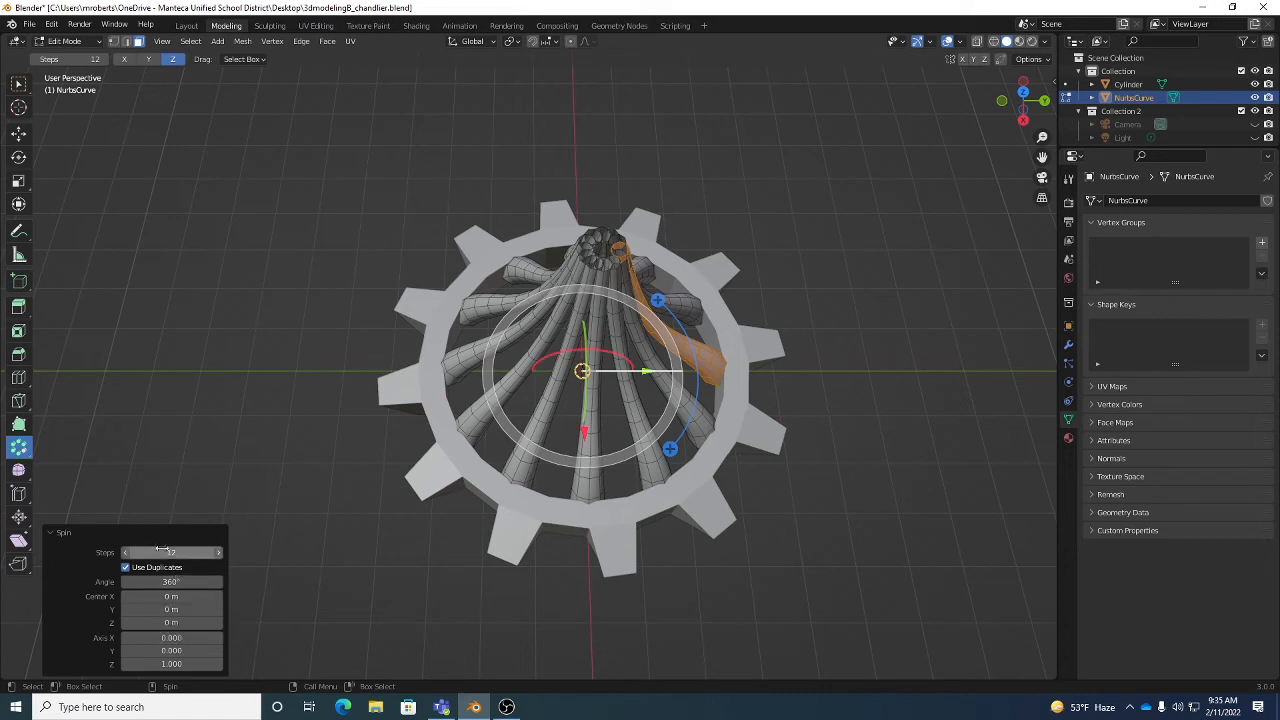
# Step: Reduce the spin's steps to 6 and collapse its settings
pyautogui.click(124, 552)
pyautogui.click(124, 552)
pyautogui.click(124, 552)
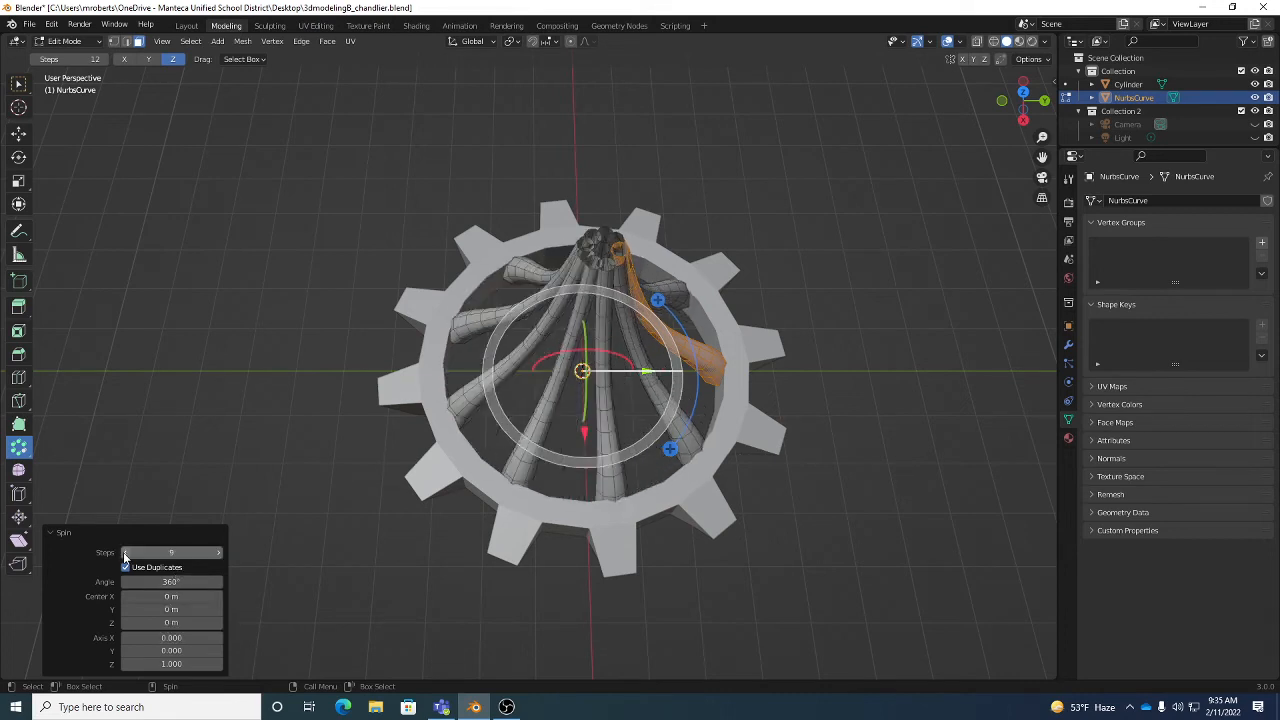
pyautogui.click(124, 552)
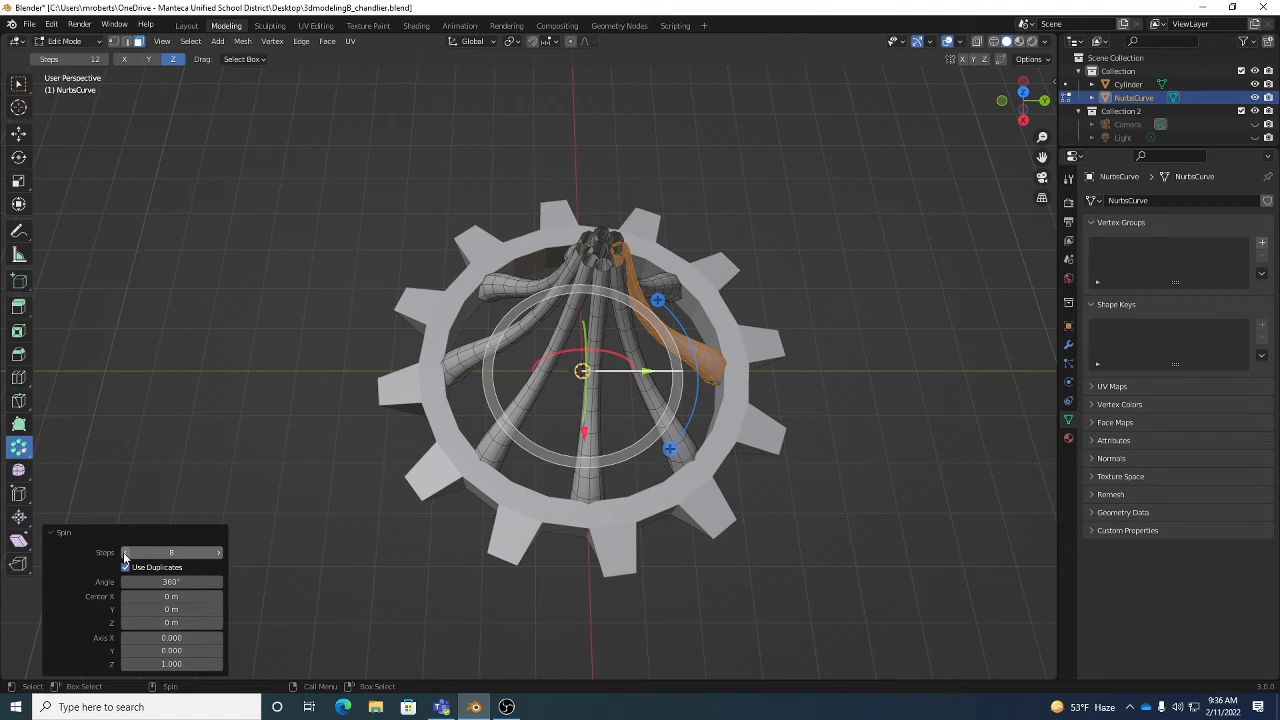
pyautogui.click(124, 552)
pyautogui.click(124, 552)
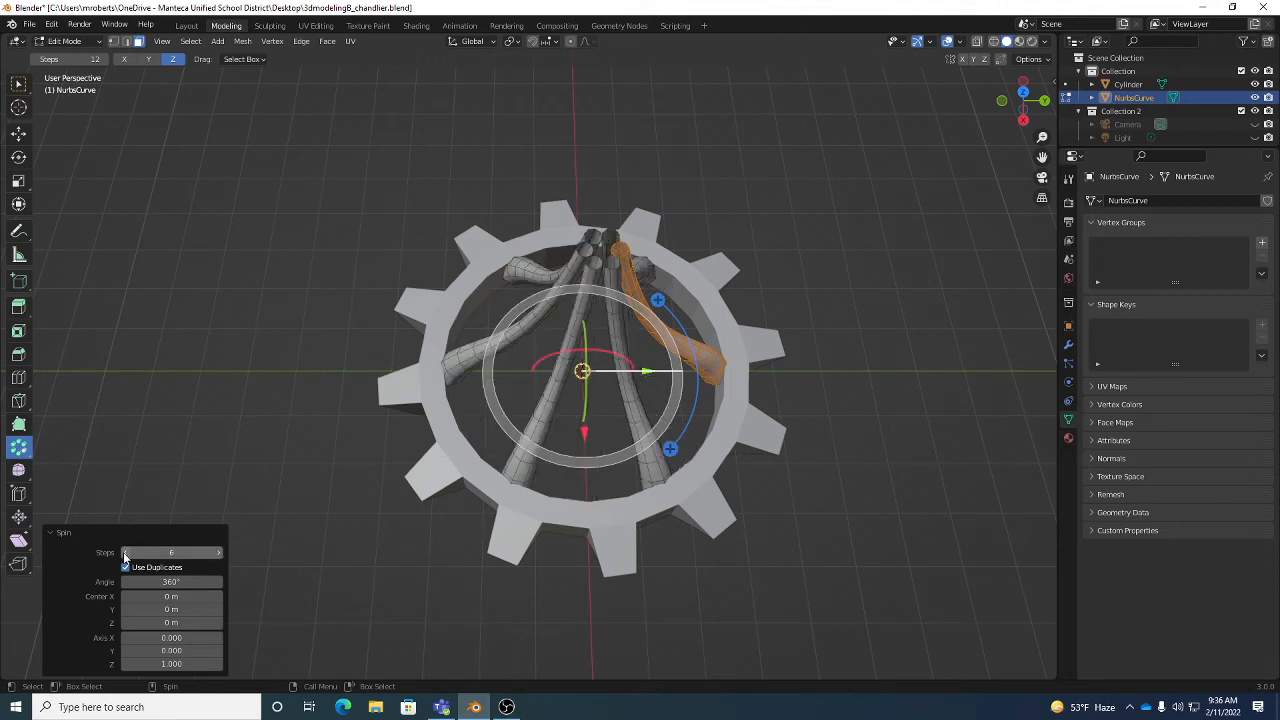
pyautogui.click(58, 531)
# Step: Switch to the Select Box tool and delete the selected duplicate arm that overlaps the original
pyautogui.moveTo(758, 364); pyautogui.dragTo(707, 405, button='middle')
pyautogui.scroll(1, 760, 394)
pyautogui.scroll(1, 700, 393)
pyautogui.press('w')
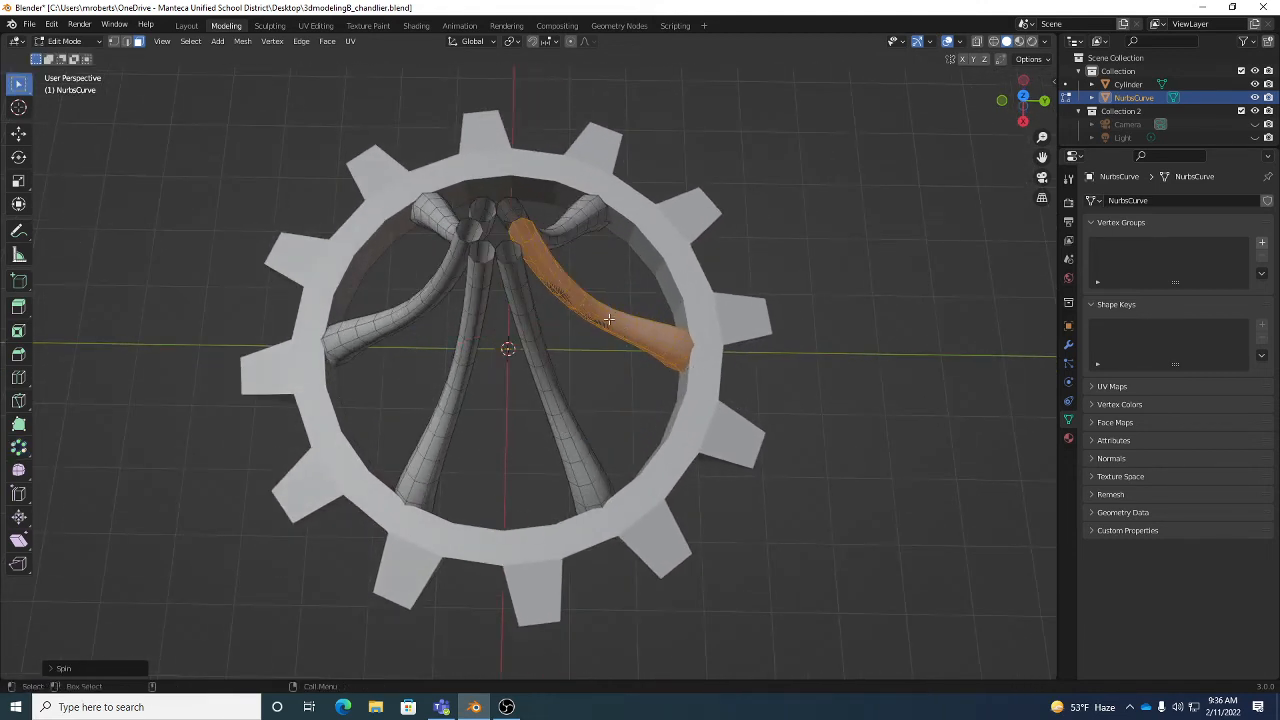
pyautogui.press('x')
pyautogui.click(581, 352)
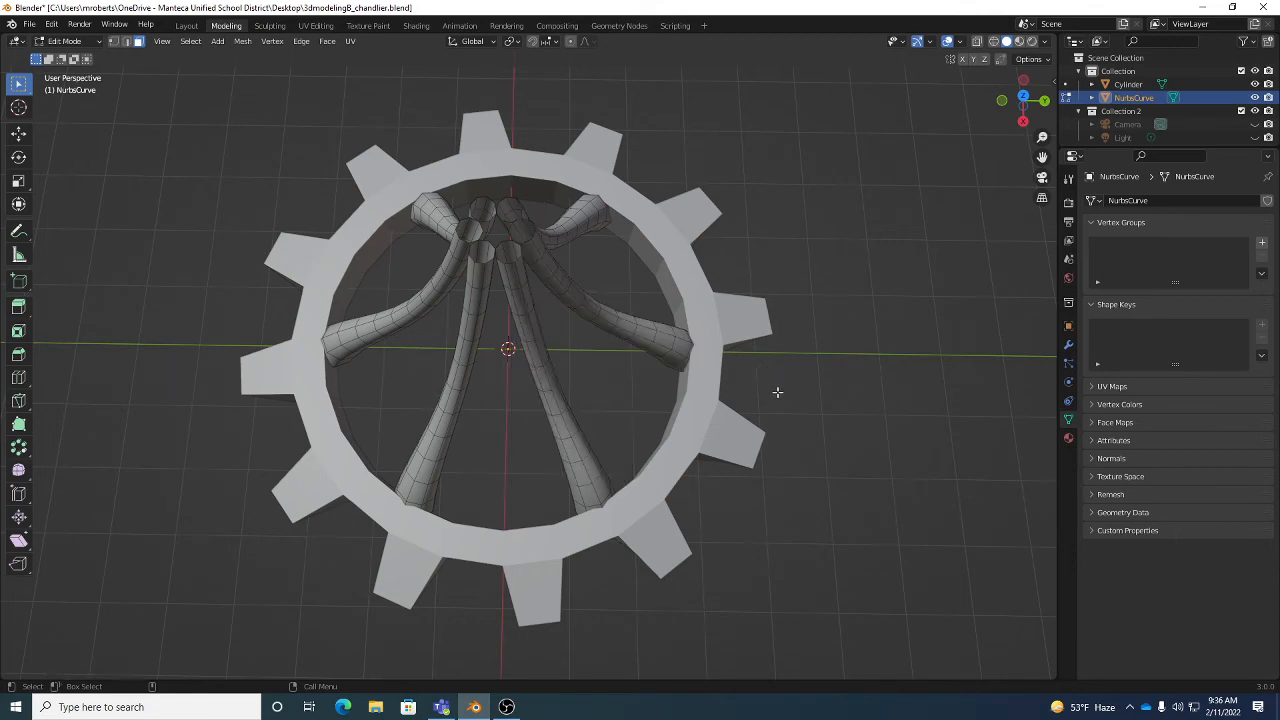
# Step: Save the Blender file and return to Object Mode
pyautogui.moveTo(777, 392); pyautogui.dragTo(677, 309, button='middle')
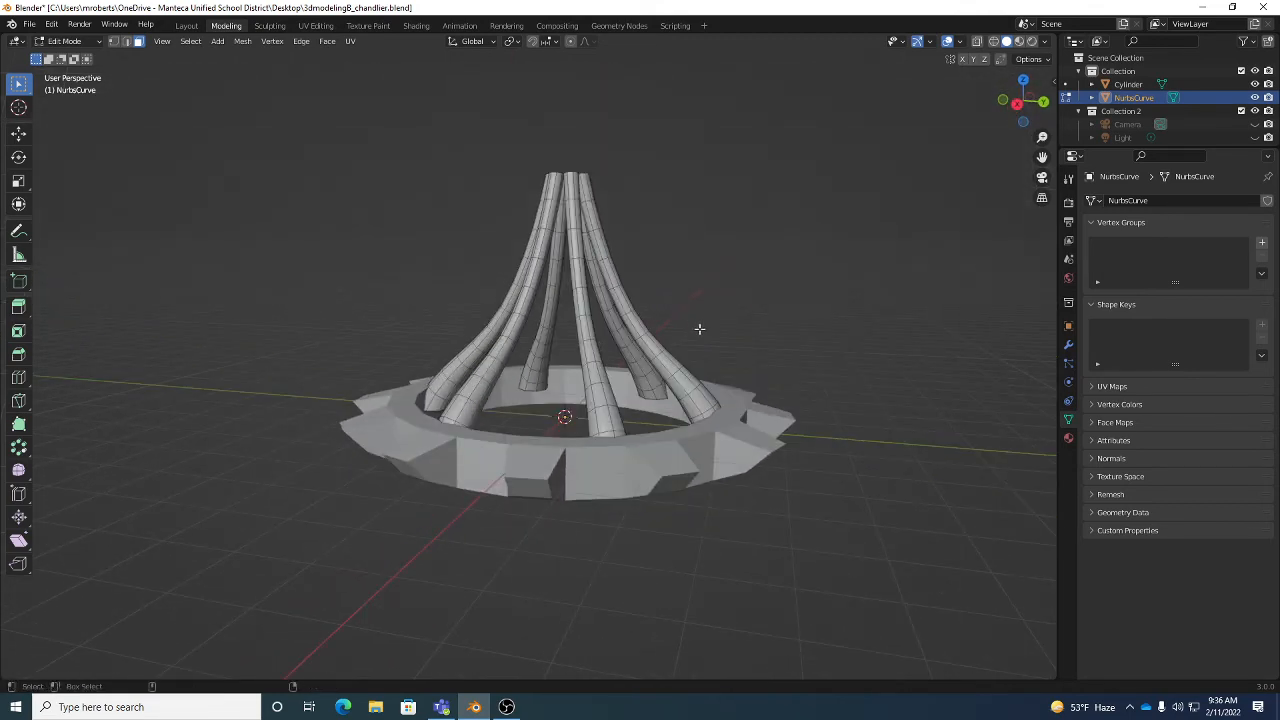
pyautogui.hotkey('ctrl', 's')
pyautogui.moveTo(681, 374); pyautogui.dragTo(671, 431, button='middle')
pyautogui.press('Tab')
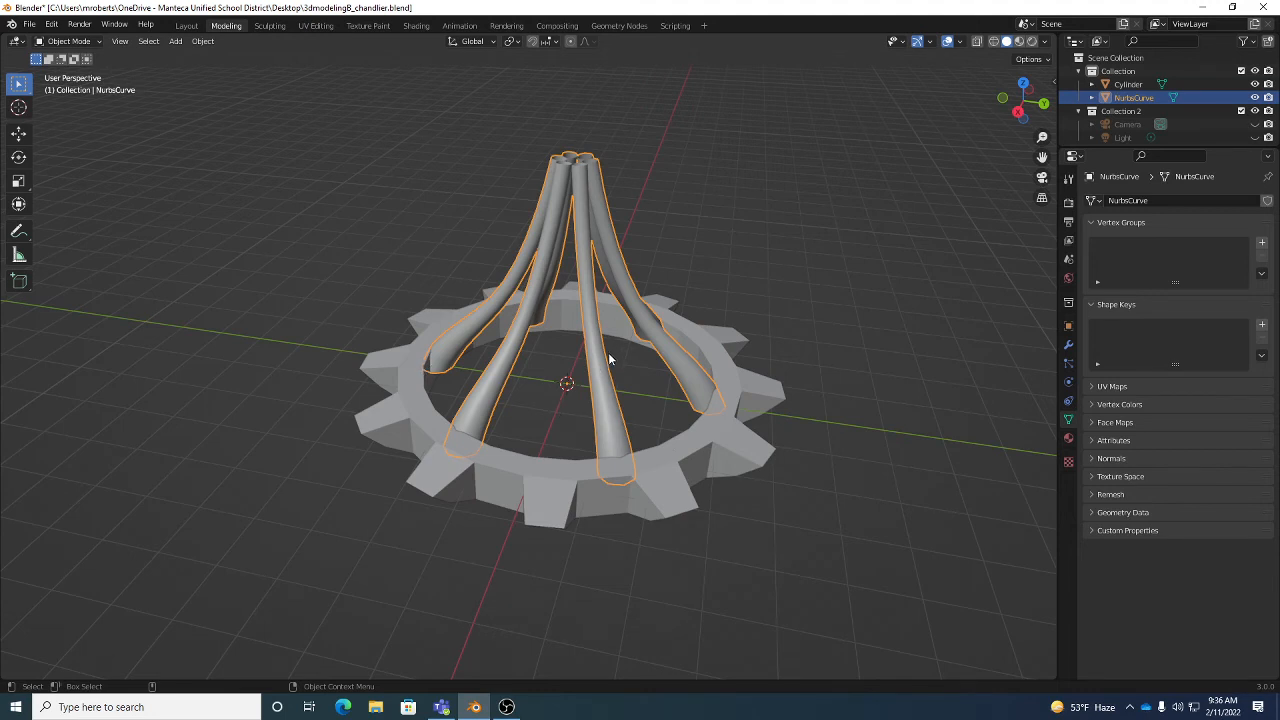
# Step: Add a UV sphere at the ring's centre with 24 segments and 24 rings
pyautogui.click(175, 41)
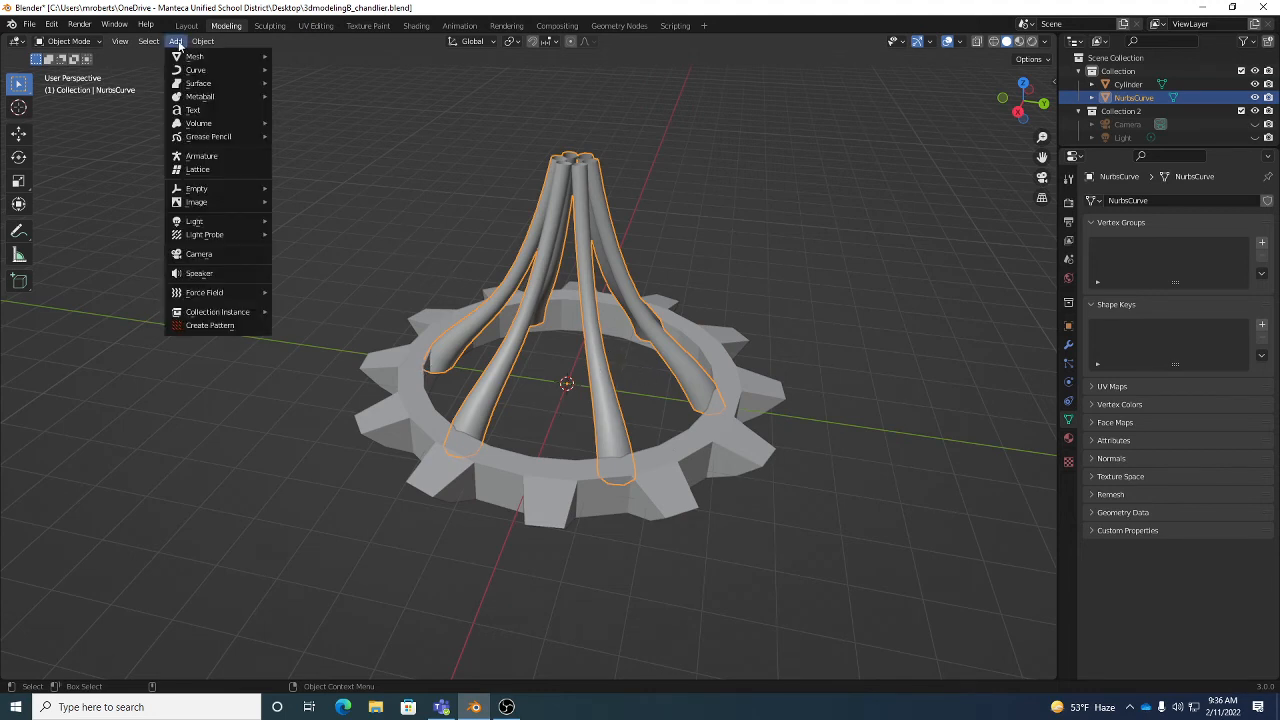
pyautogui.moveTo(195, 56)
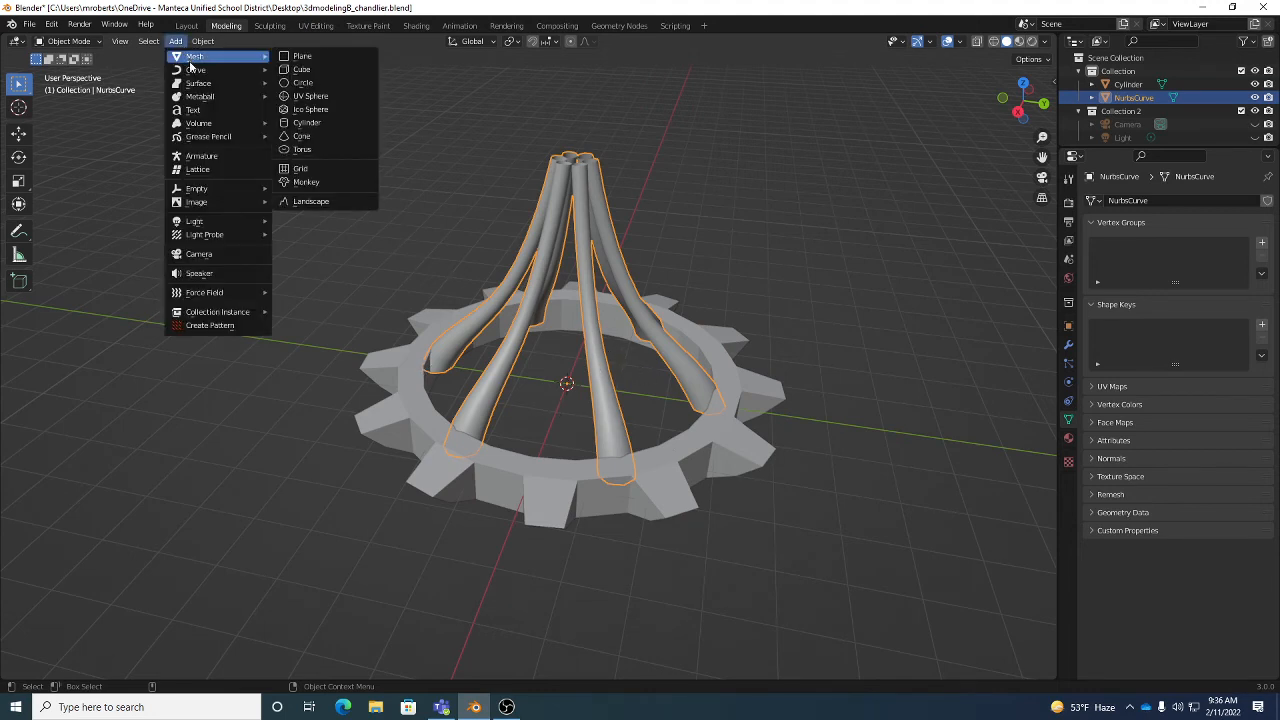
pyautogui.click(315, 97)
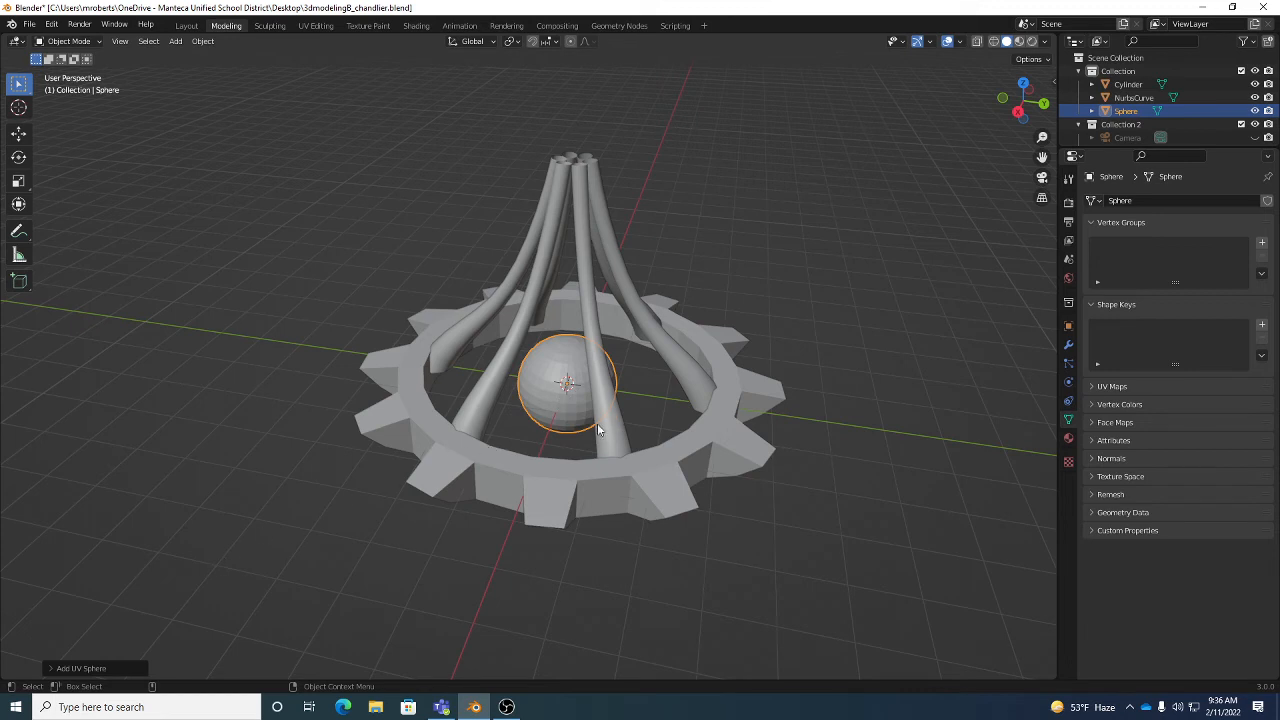
pyautogui.click(86, 667)
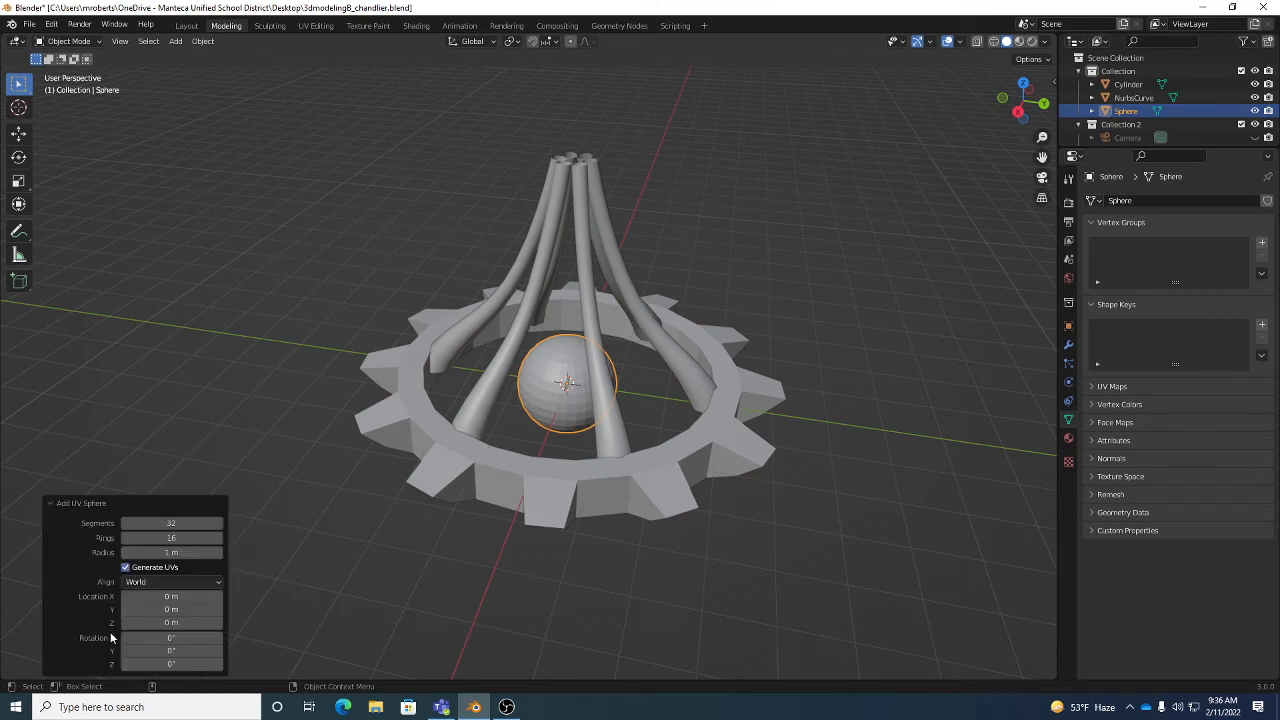
pyautogui.click(172, 523)
pyautogui.doubleClick(172, 523)
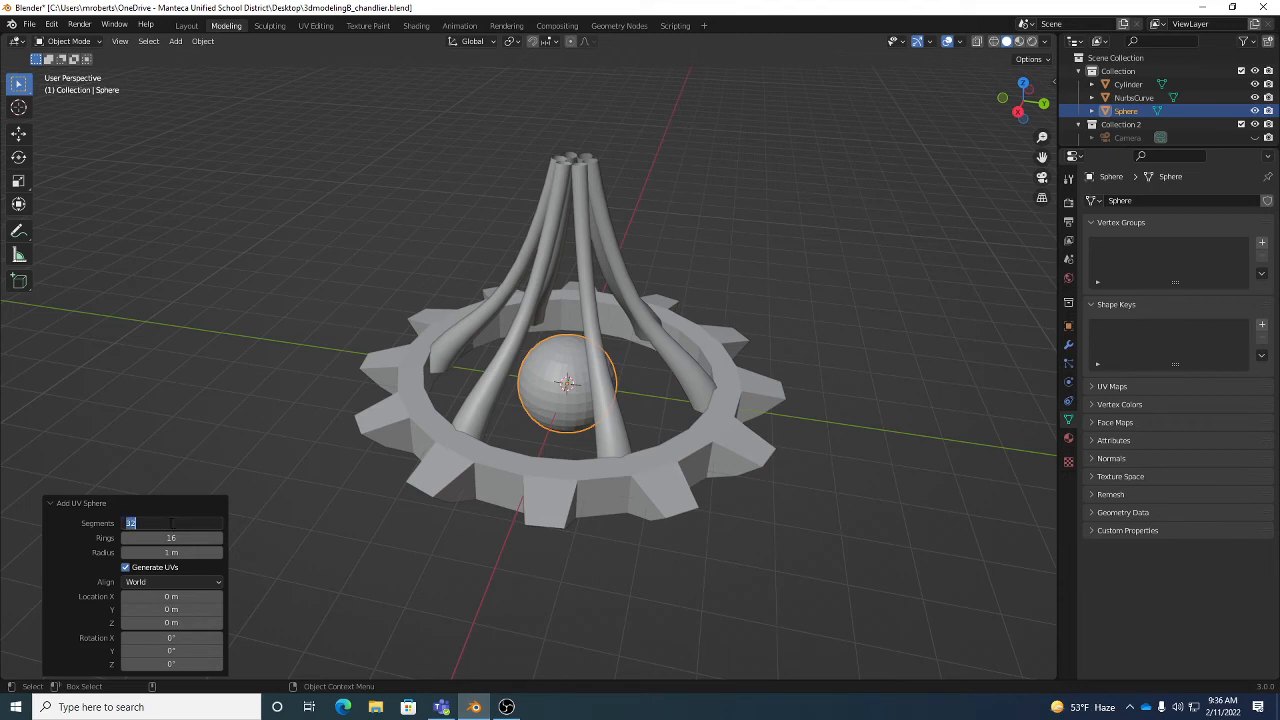
pyautogui.press('Tab')
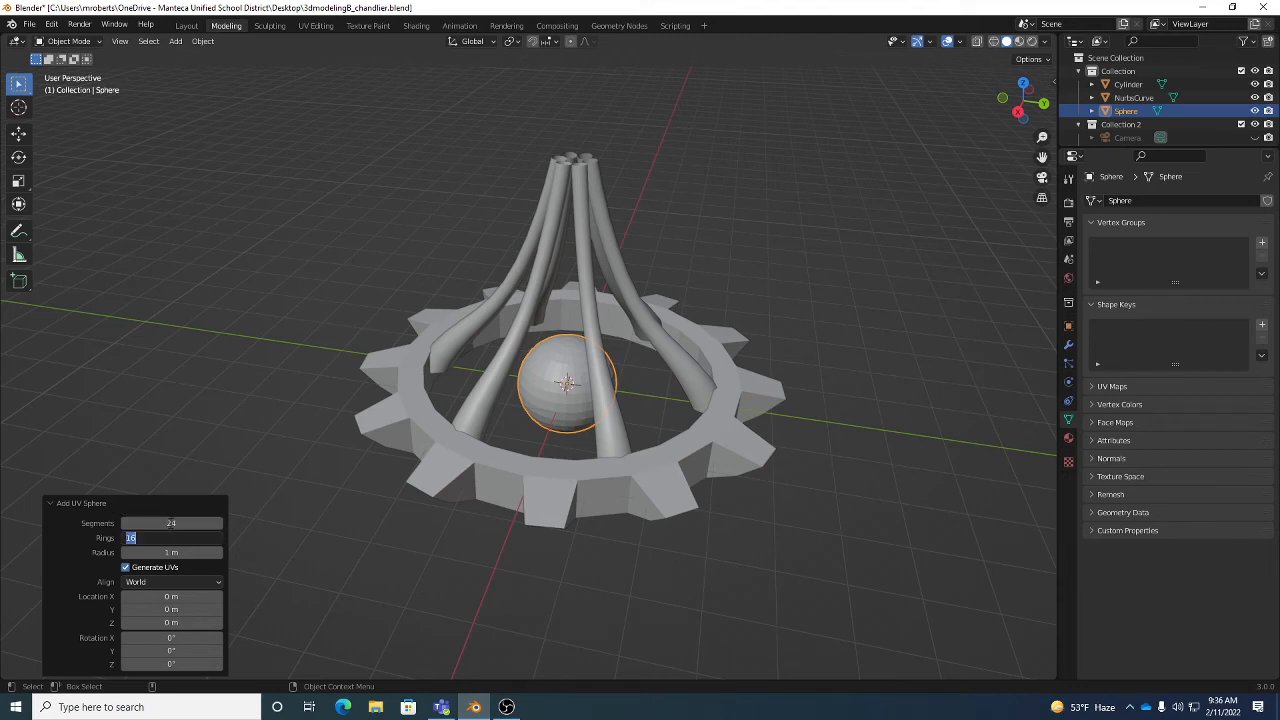
pyautogui.press('Tab')
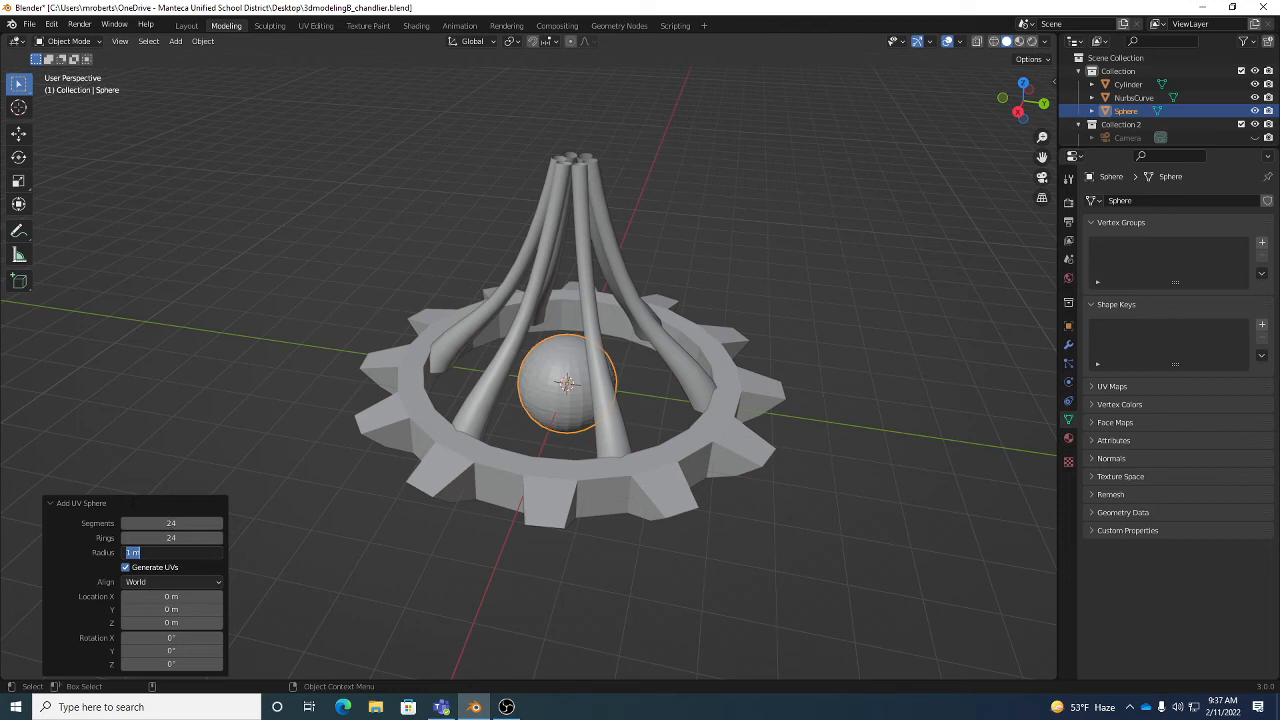
pyautogui.click(96, 505)
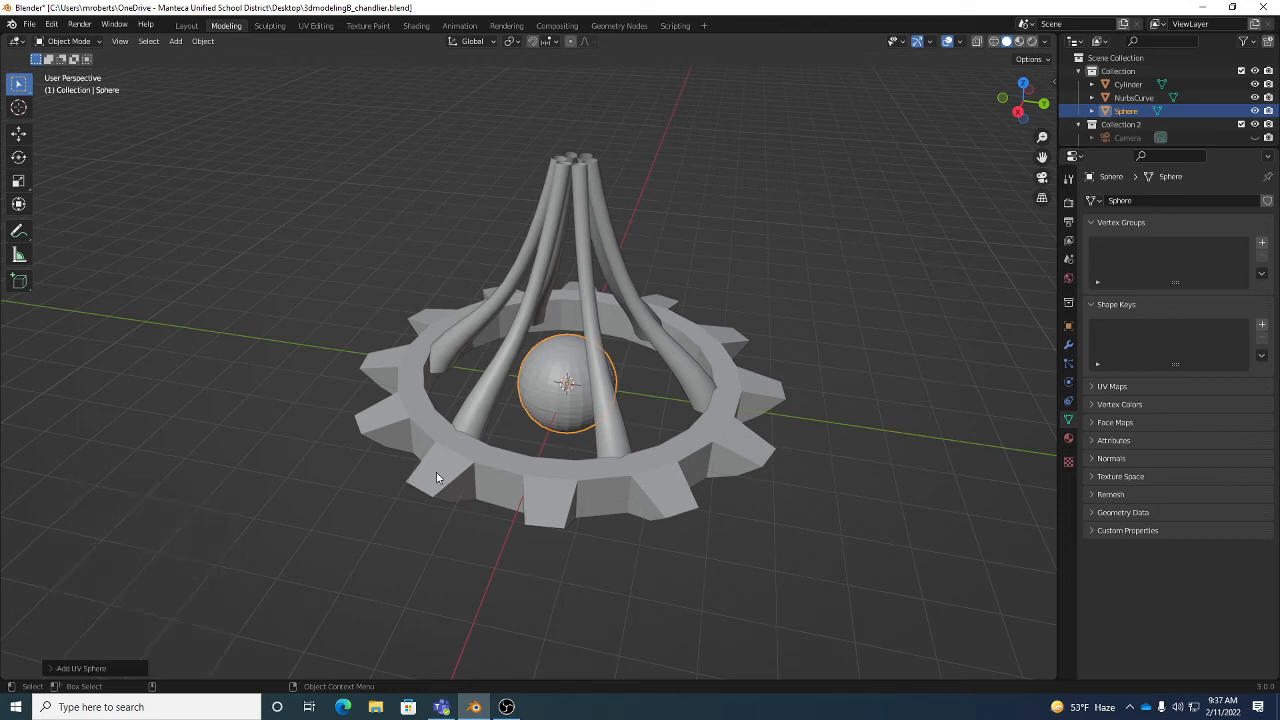
# Step: In Edit Mode, move the whole sphere mesh along the X axis from the centre out to the ring's rim
pyautogui.moveTo(436, 472); pyautogui.dragTo(547, 420, button='middle')
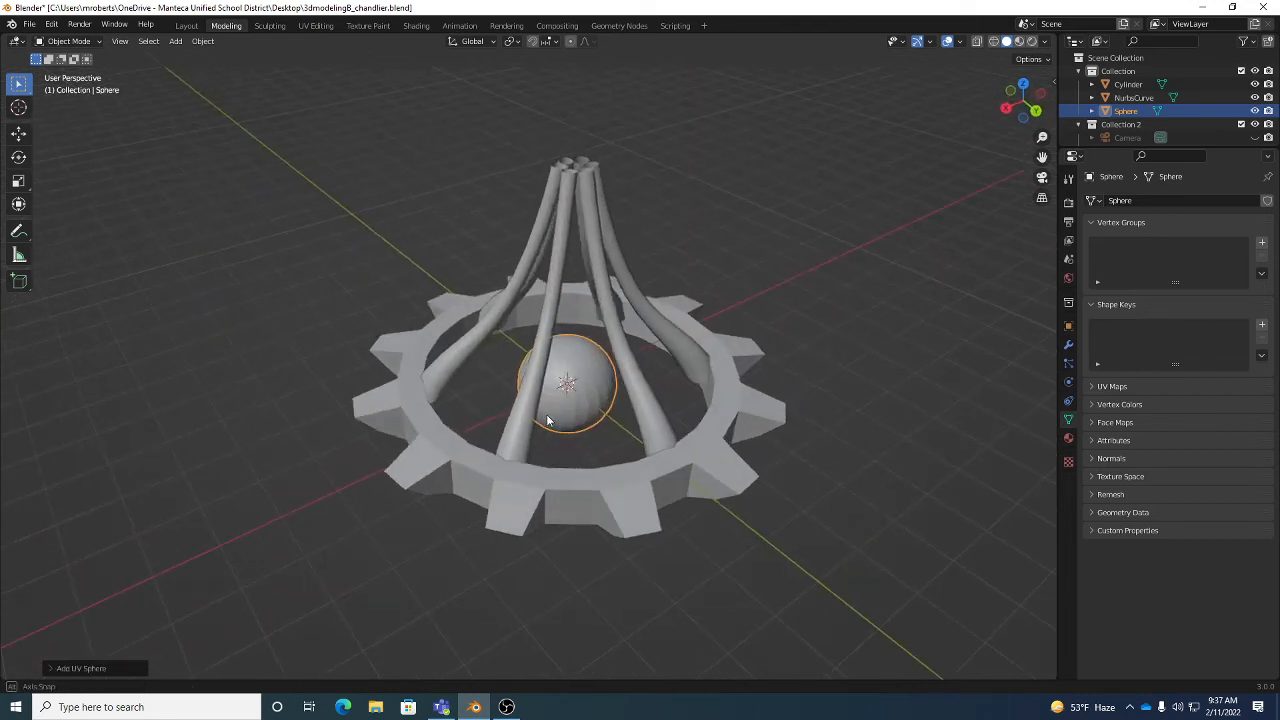
pyautogui.press('Tab')
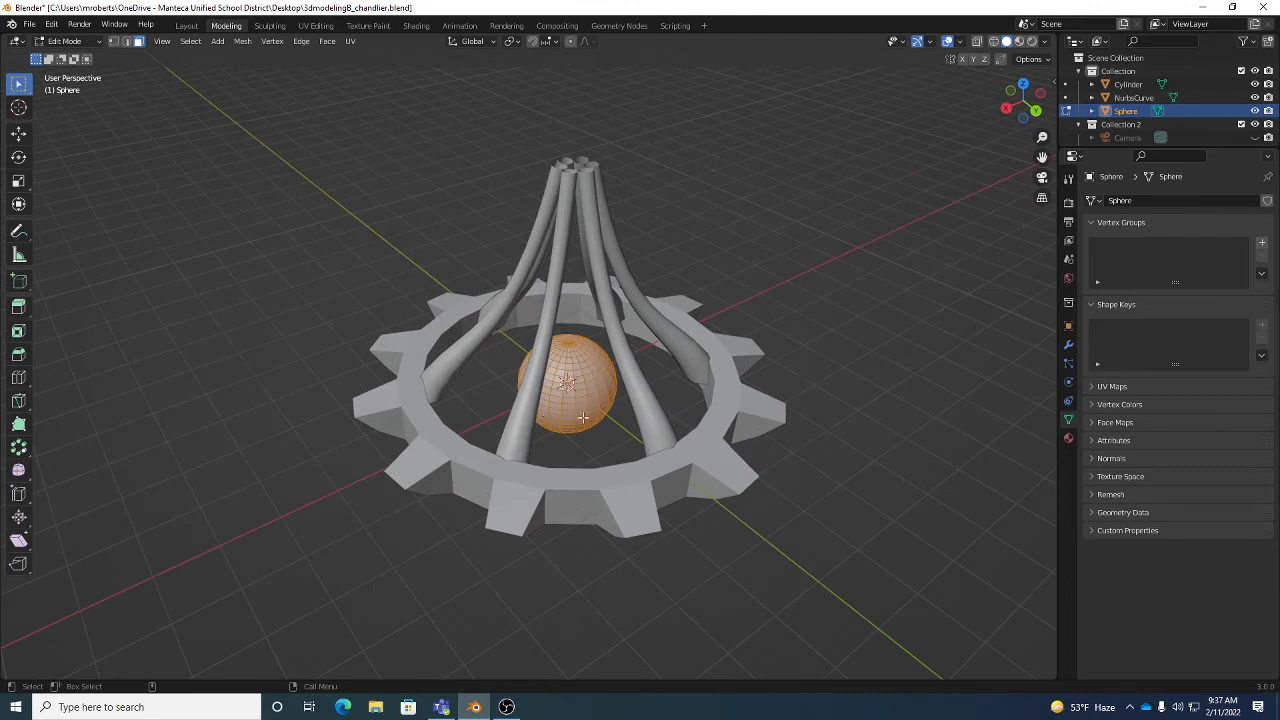
pyautogui.hotkey('shift', 'space')
pyautogui.press('g')
pyautogui.moveTo(528, 403); pyautogui.dragTo(354, 480)
pyautogui.moveTo(354, 480); pyautogui.dragTo(460, 458, button='middle')
# Step: Scale the sphere mesh down uniformly to a little over half its size
pyautogui.hotkey('shift', 'space')
pyautogui.press('s')
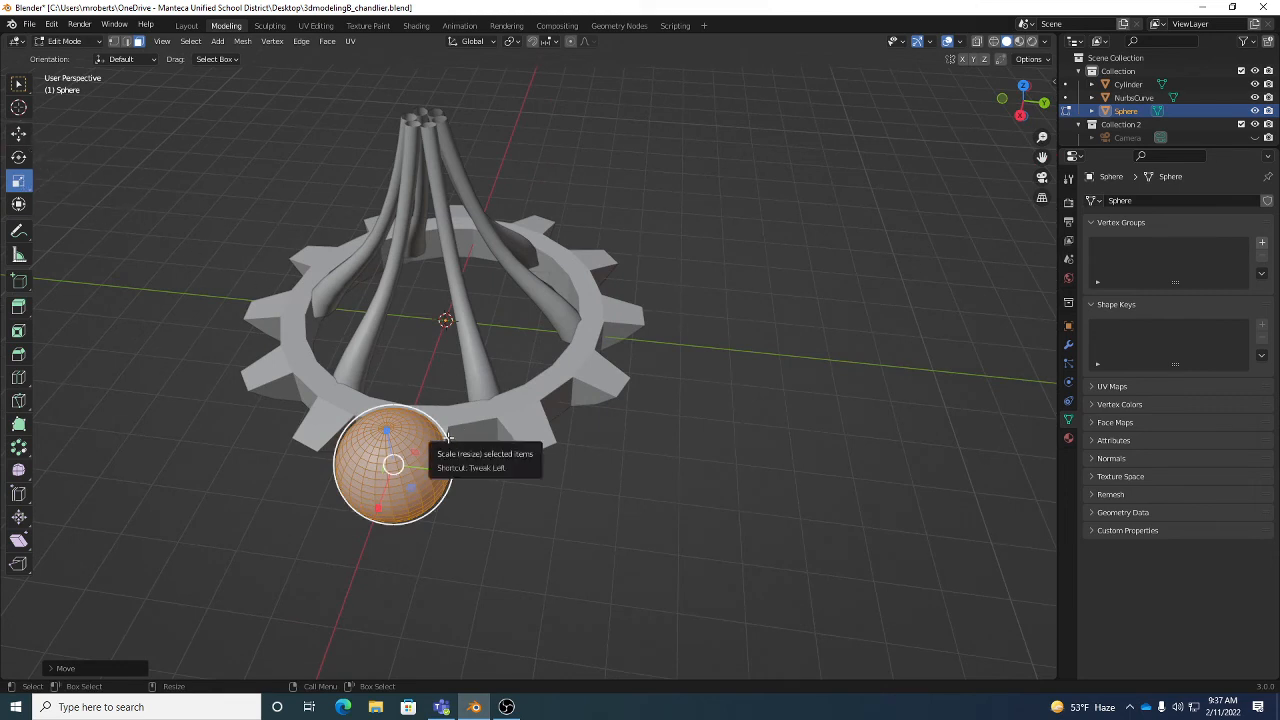
pyautogui.moveTo(447, 437)
pyautogui.mouseDown()
pyautogui.moveTo(419, 448)
pyautogui.moveTo(428, 442)
pyautogui.mouseUp()
# Step: Raise the sphere along the Z axis to about the height of the toothed ring
pyautogui.moveTo(429, 480); pyautogui.dragTo(426, 430, button='middle')
pyautogui.hotkey('shift', 'space')
pyautogui.press('g')
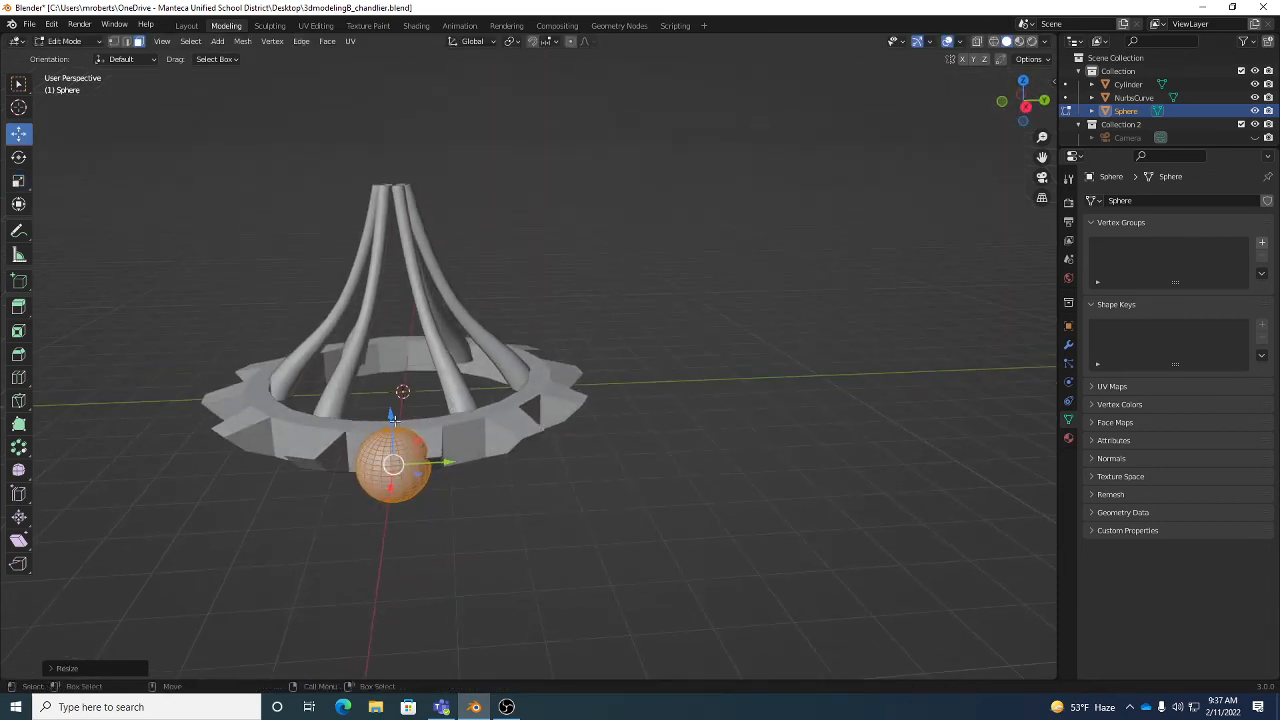
pyautogui.moveTo(389, 415); pyautogui.dragTo(389, 387)
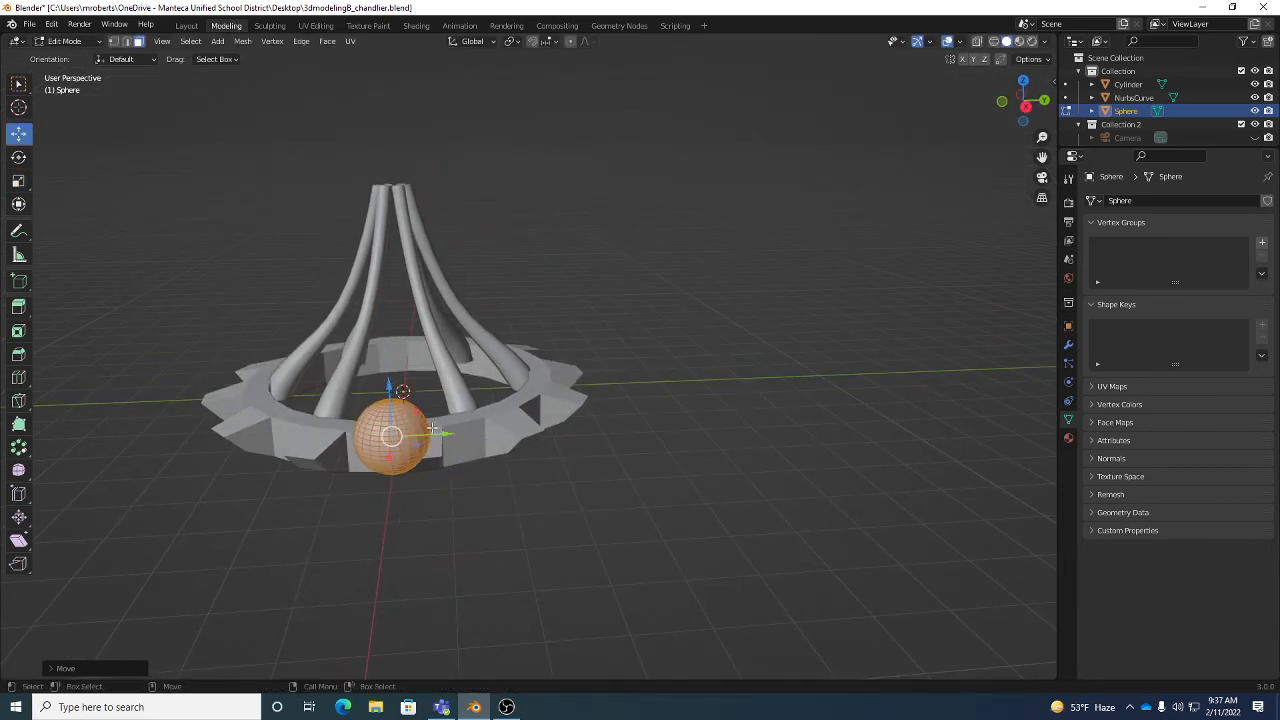
pyautogui.moveTo(431, 430); pyautogui.dragTo(430, 390, button='middle')
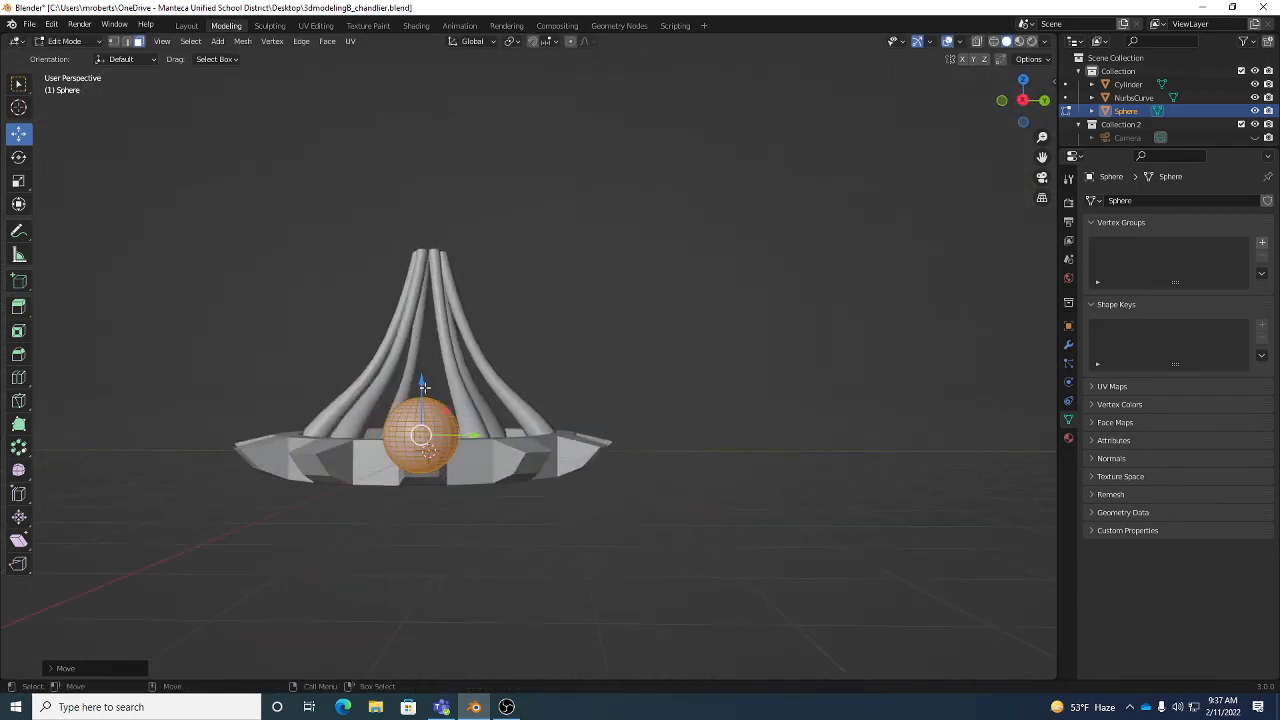
# Step: Raise the sphere slightly along the Z axis so it sits higher against the toothed ring's rim
pyautogui.moveTo(421, 381); pyautogui.dragTo(422, 370)
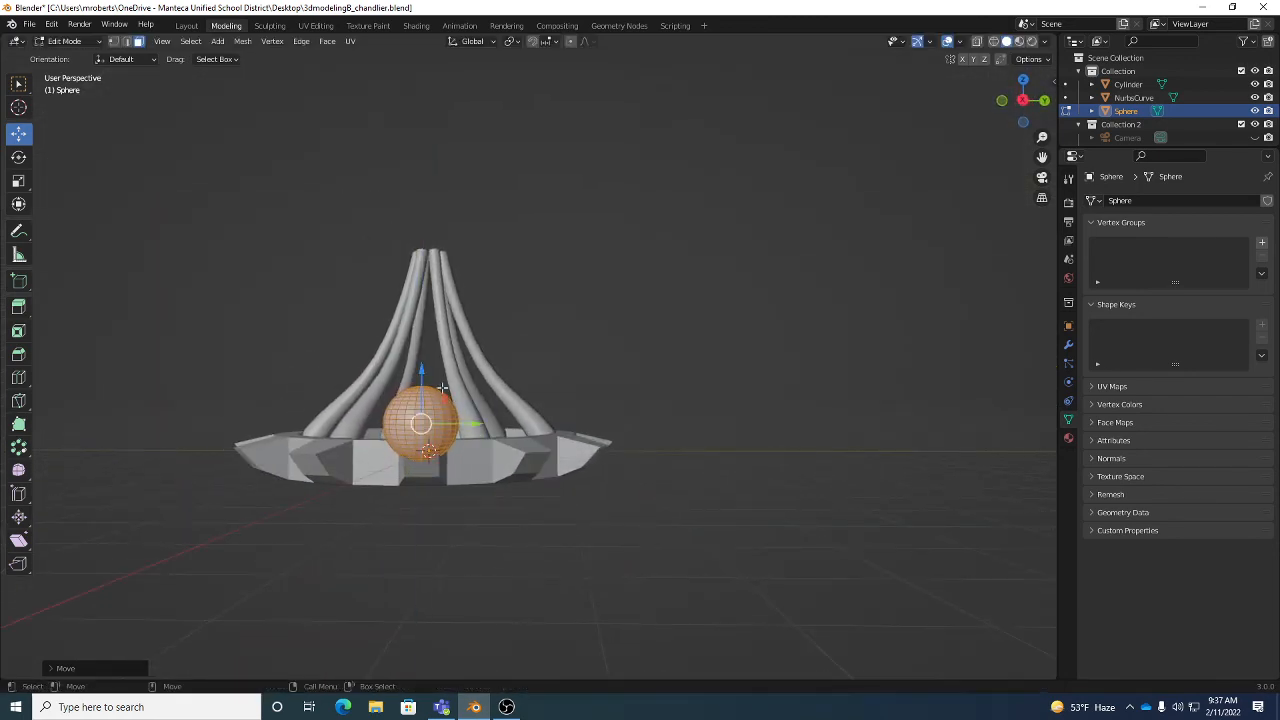
pyautogui.moveTo(471, 422); pyautogui.dragTo(473, 422)
pyautogui.moveTo(472, 424); pyautogui.dragTo(600, 455, button='middle')
pyautogui.press('w')
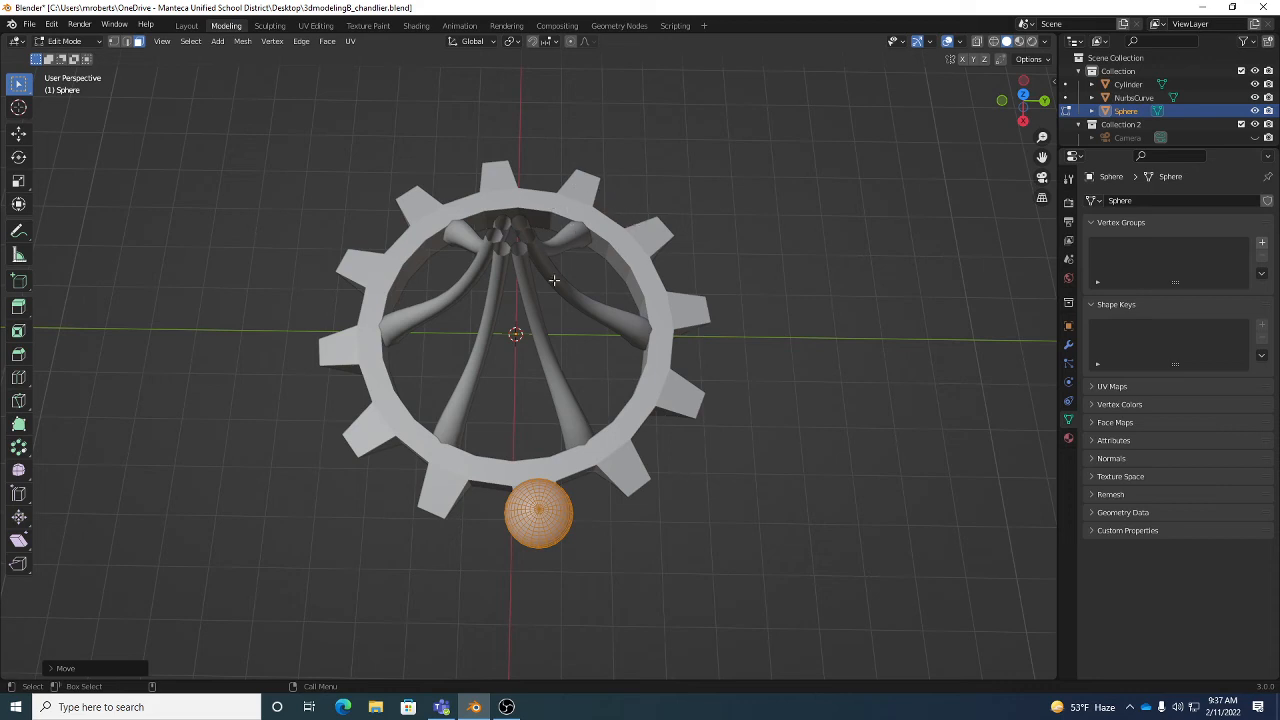
# Step: Spin-duplicate the sphere around the ring's centre about the Z axis, sweeping through about 304°
pyautogui.click(18, 449)
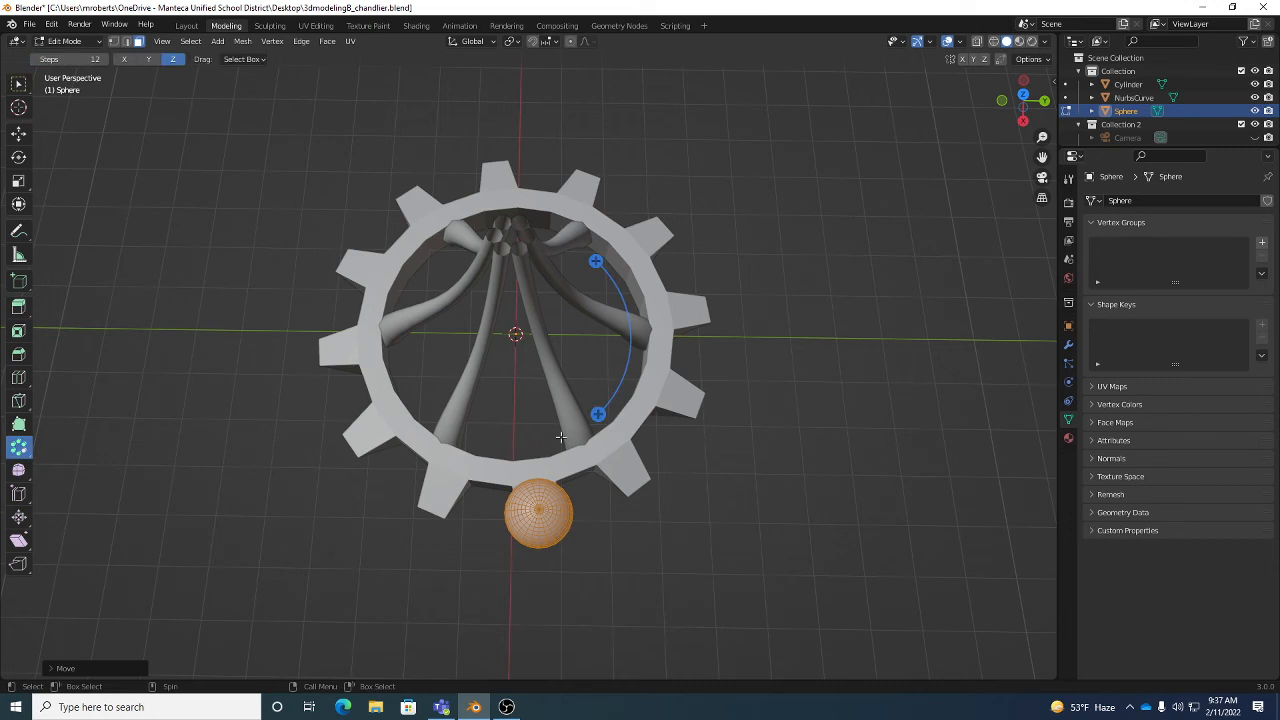
pyautogui.click(15, 449)
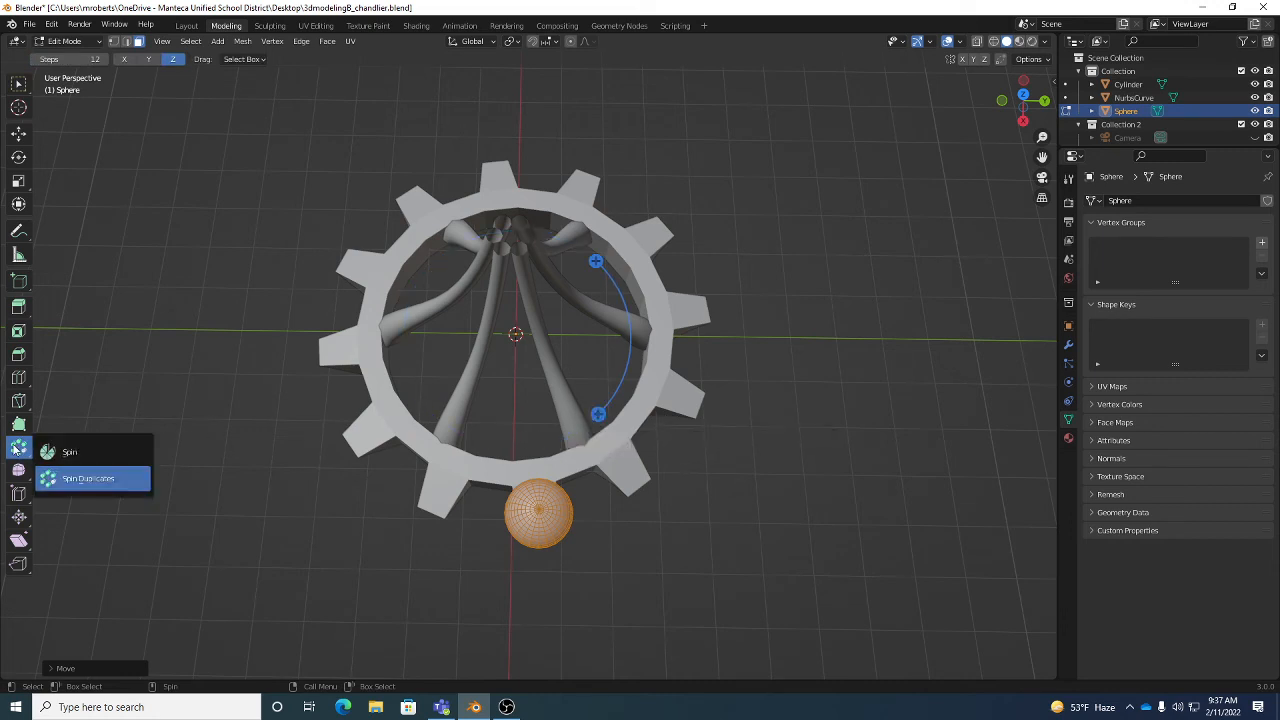
pyautogui.click(74, 481)
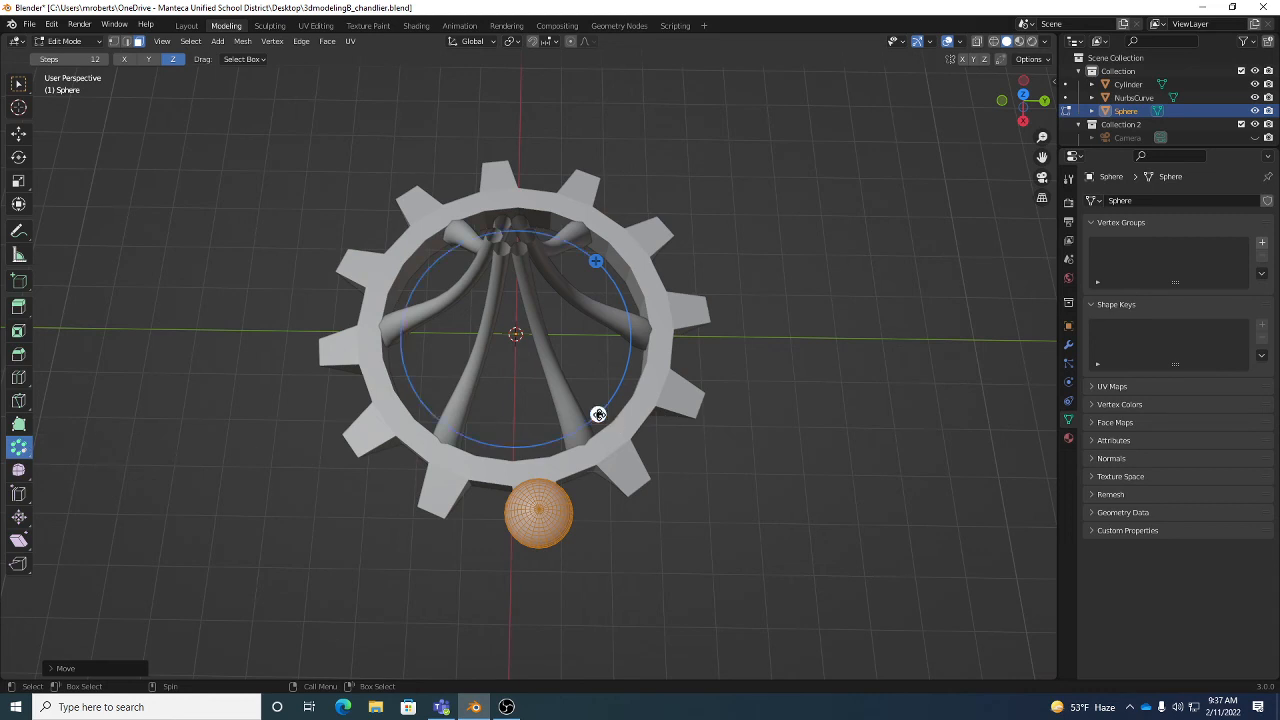
pyautogui.moveTo(598, 414); pyautogui.dragTo(528, 340)
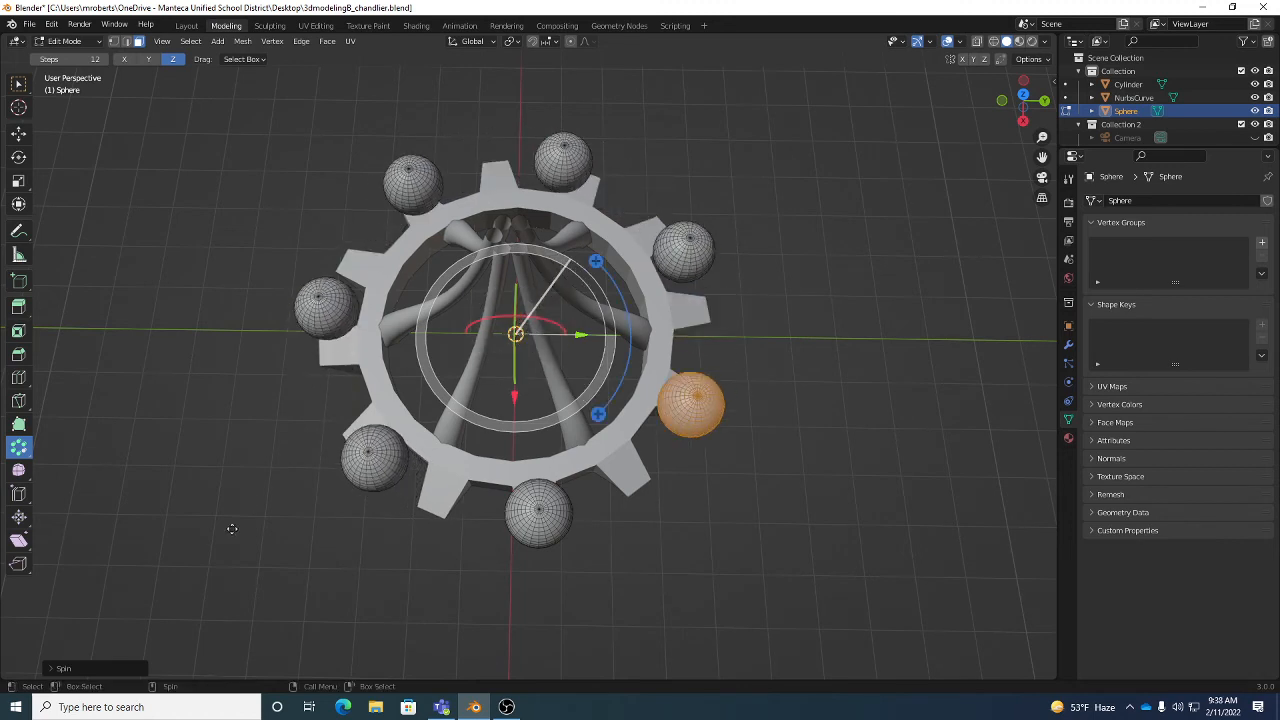
# Step: Set the spin angle of the duplicated spheres to 360° for a full circle
pyautogui.click(76, 669)
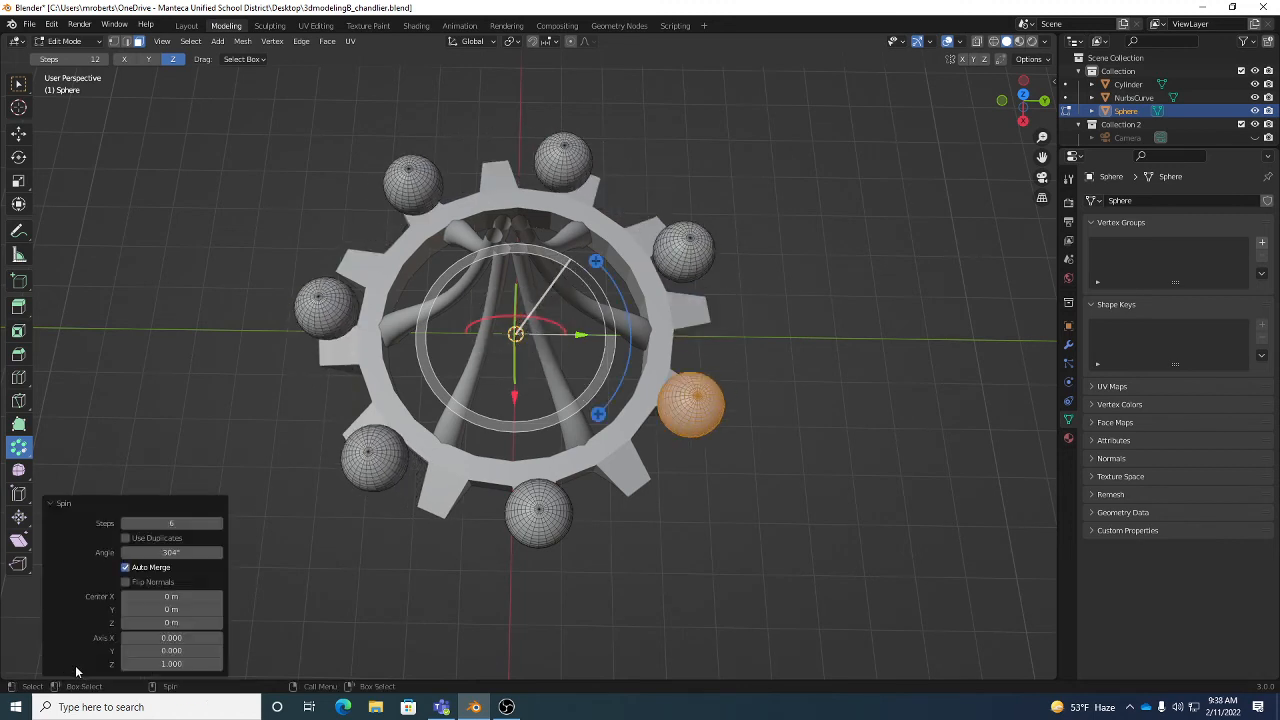
pyautogui.click(189, 554)
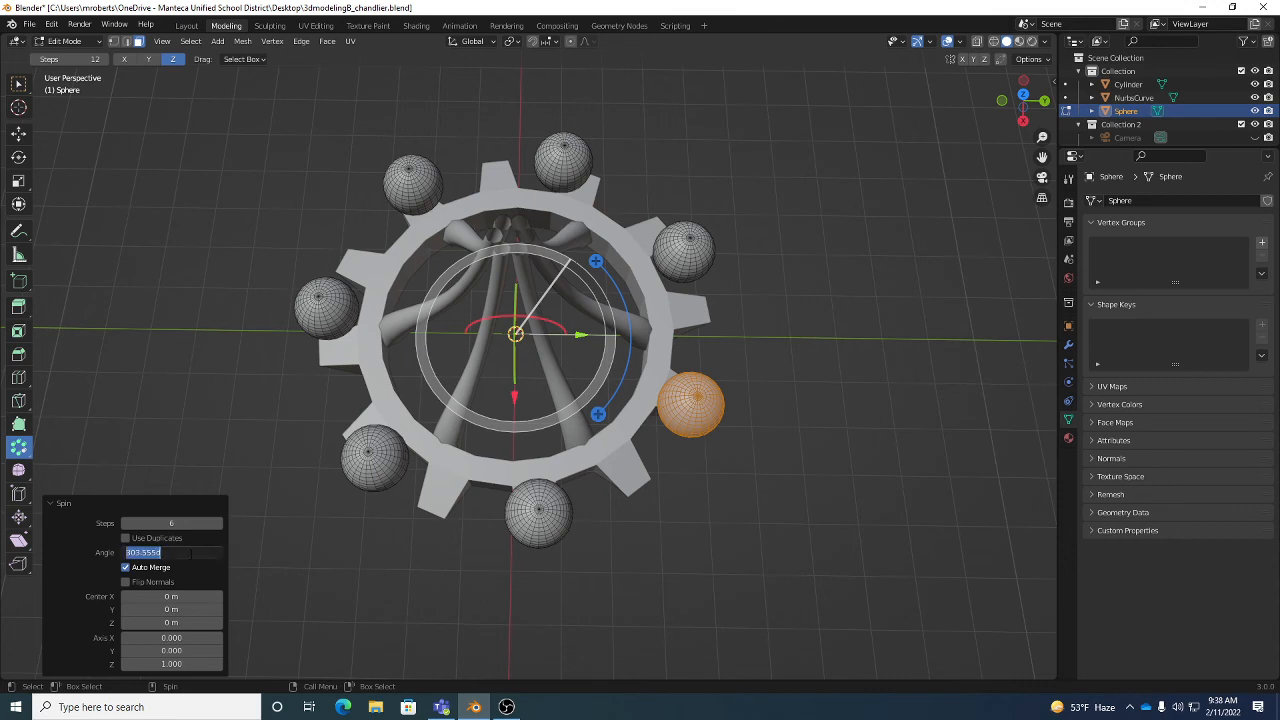
pyautogui.write('360')
pyautogui.press('Return')
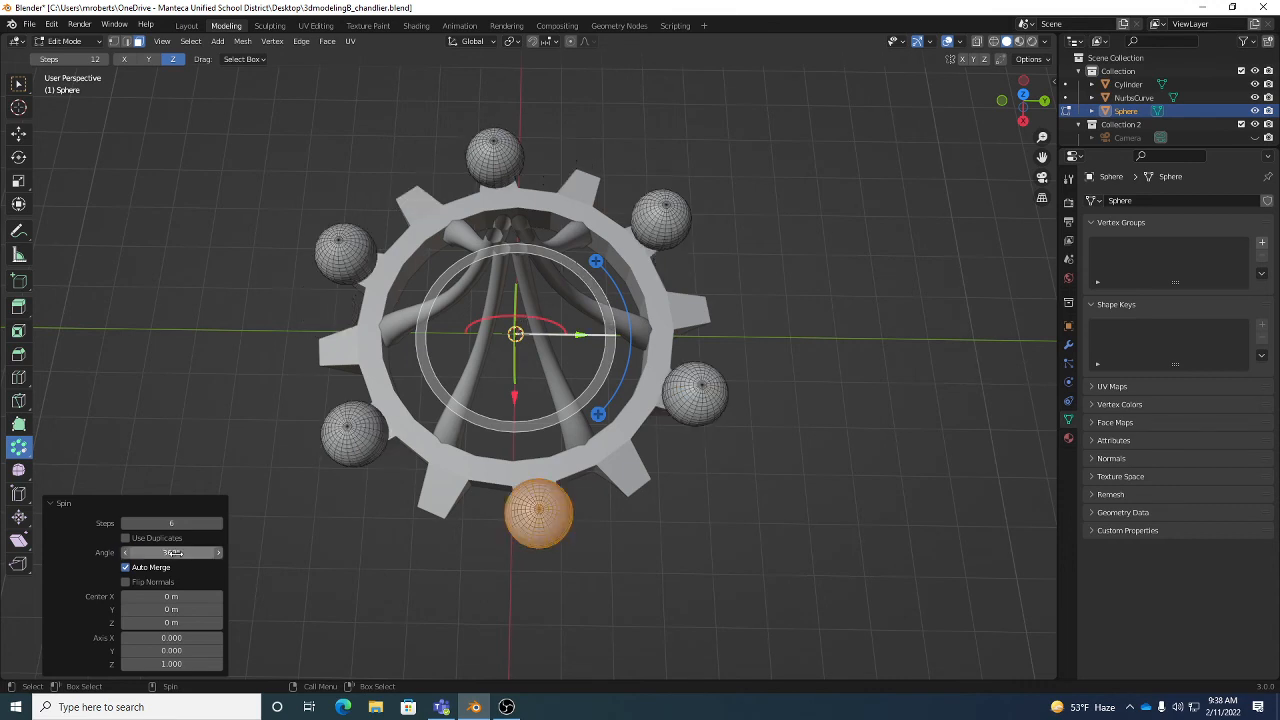
# Step: Increase the spin to 12 steps and enable Use Duplicates for the sphere copies
pyautogui.click(219, 523)
pyautogui.click(219, 523)
pyautogui.click(219, 523)
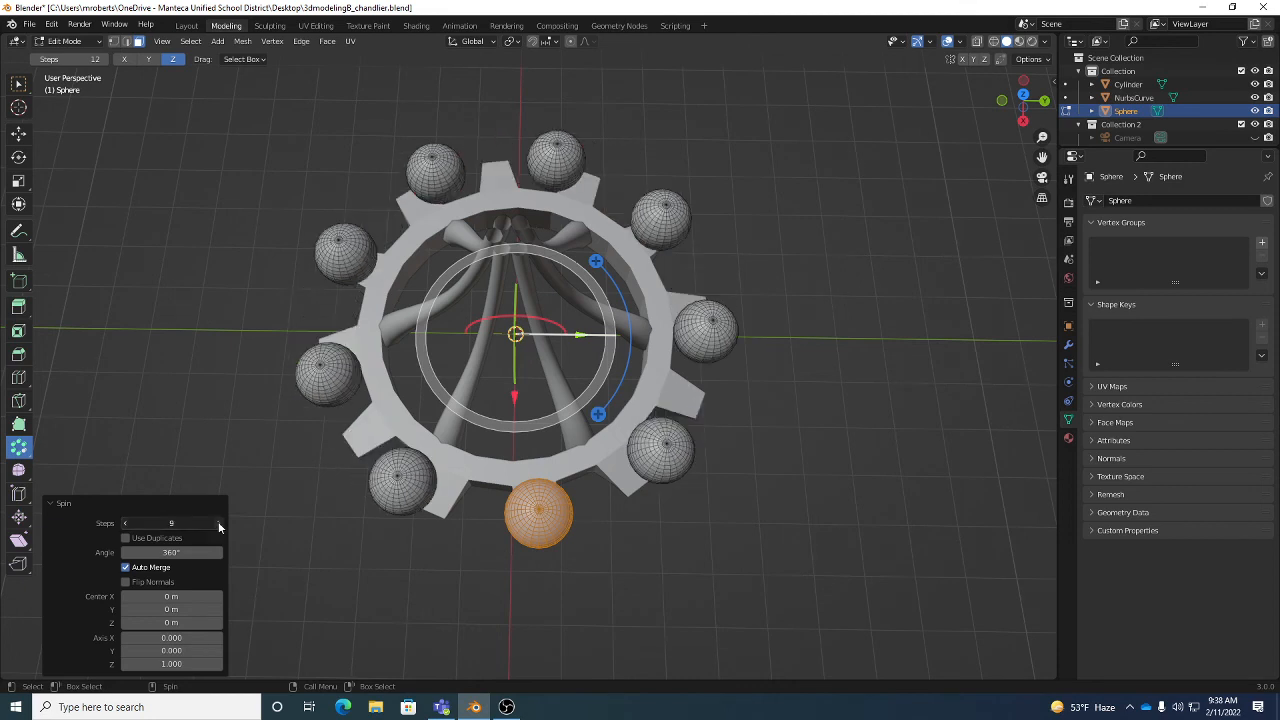
pyautogui.click(219, 523)
pyautogui.click(219, 523)
pyautogui.click(219, 523)
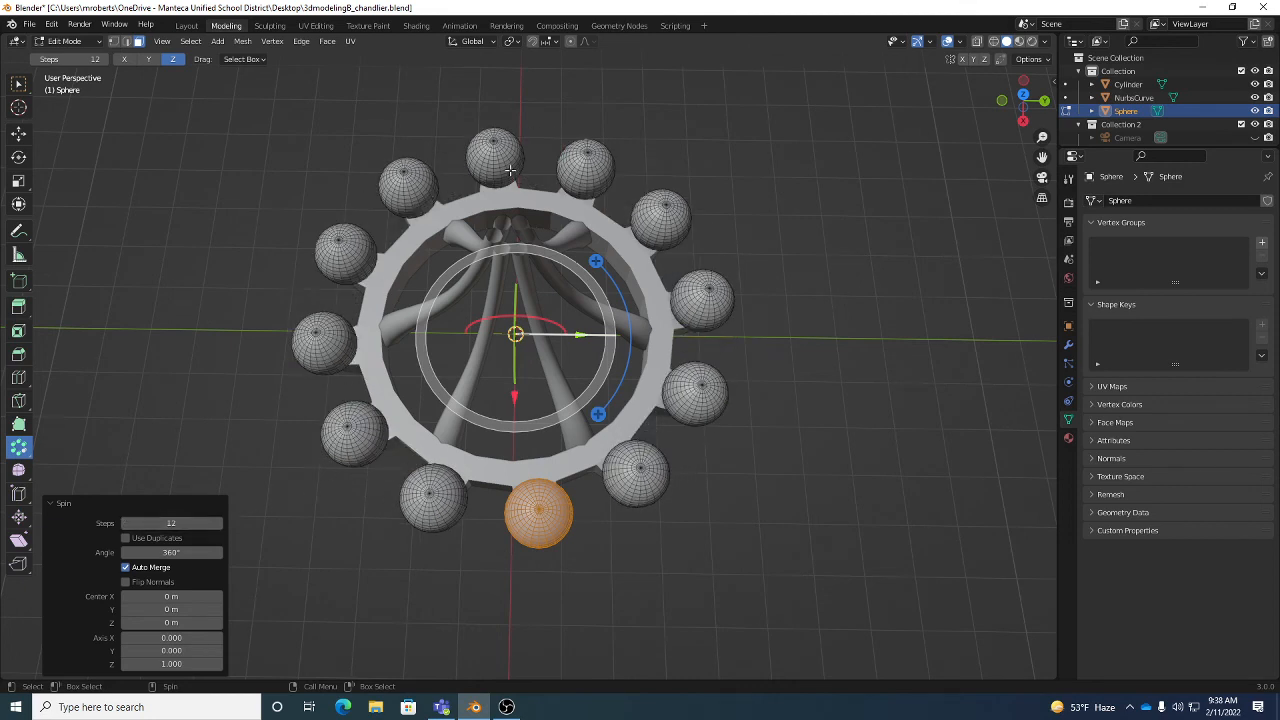
pyautogui.click(125, 539)
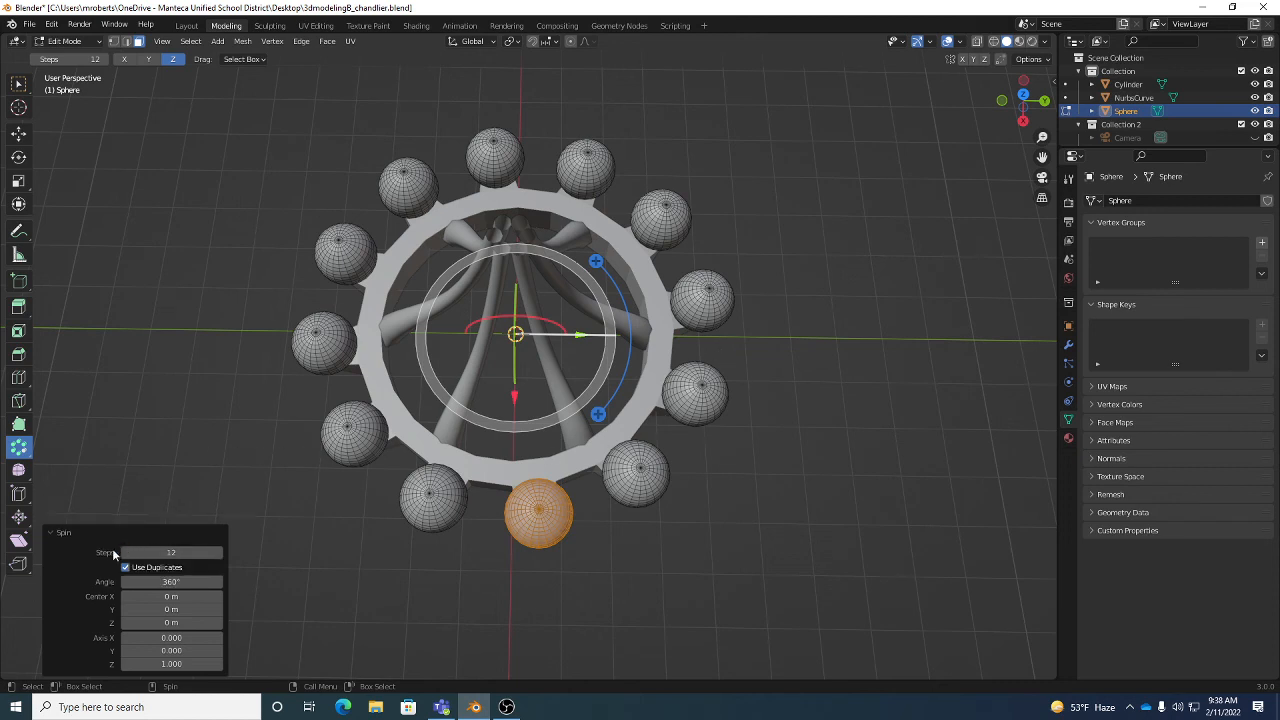
pyautogui.click(60, 532)
# Step: Delete the selected duplicate sphere that overlaps the original on the ring's rim
pyautogui.moveTo(346, 538); pyautogui.dragTo(410, 400, button='middle')
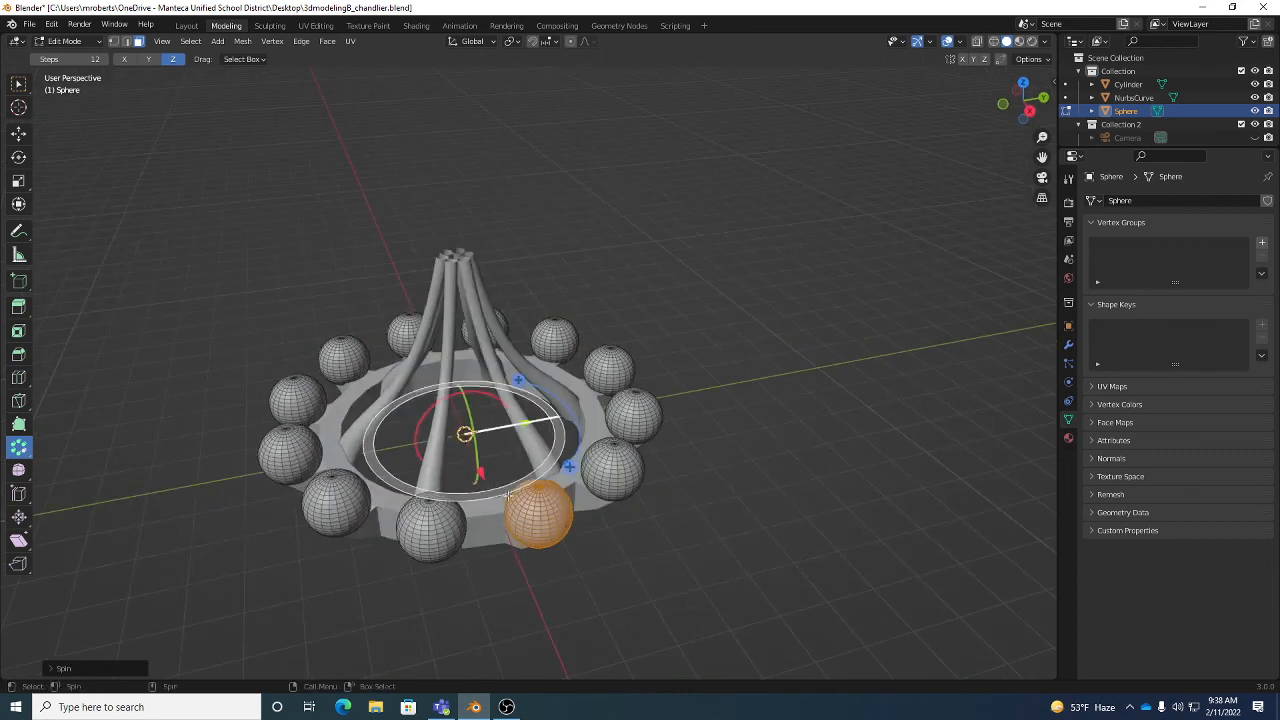
pyautogui.press('w')
pyautogui.keyDown('shift'); pyautogui.moveTo(545, 503); pyautogui.dragTo(534, 482, button='middle'); pyautogui.keyUp('shift')
pyautogui.scroll(3, 534, 482)
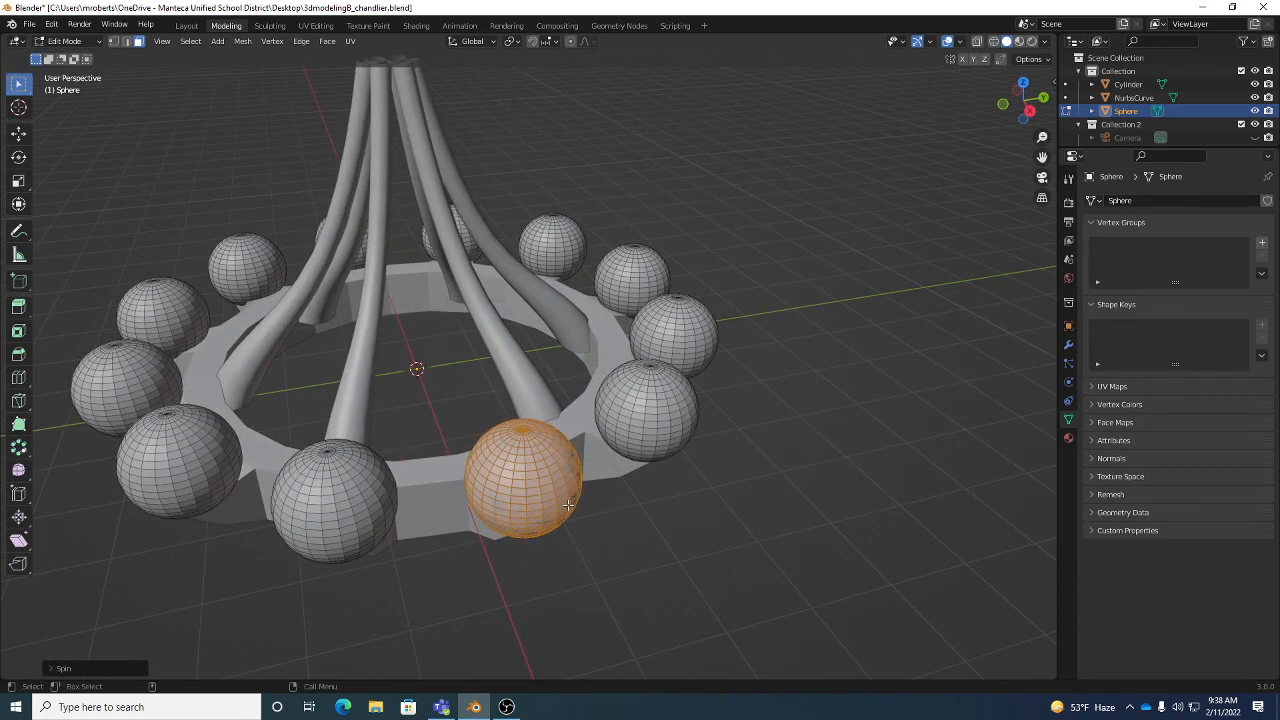
pyautogui.press('x')
pyautogui.click(569, 509)
pyautogui.scroll(-4, 684, 506)
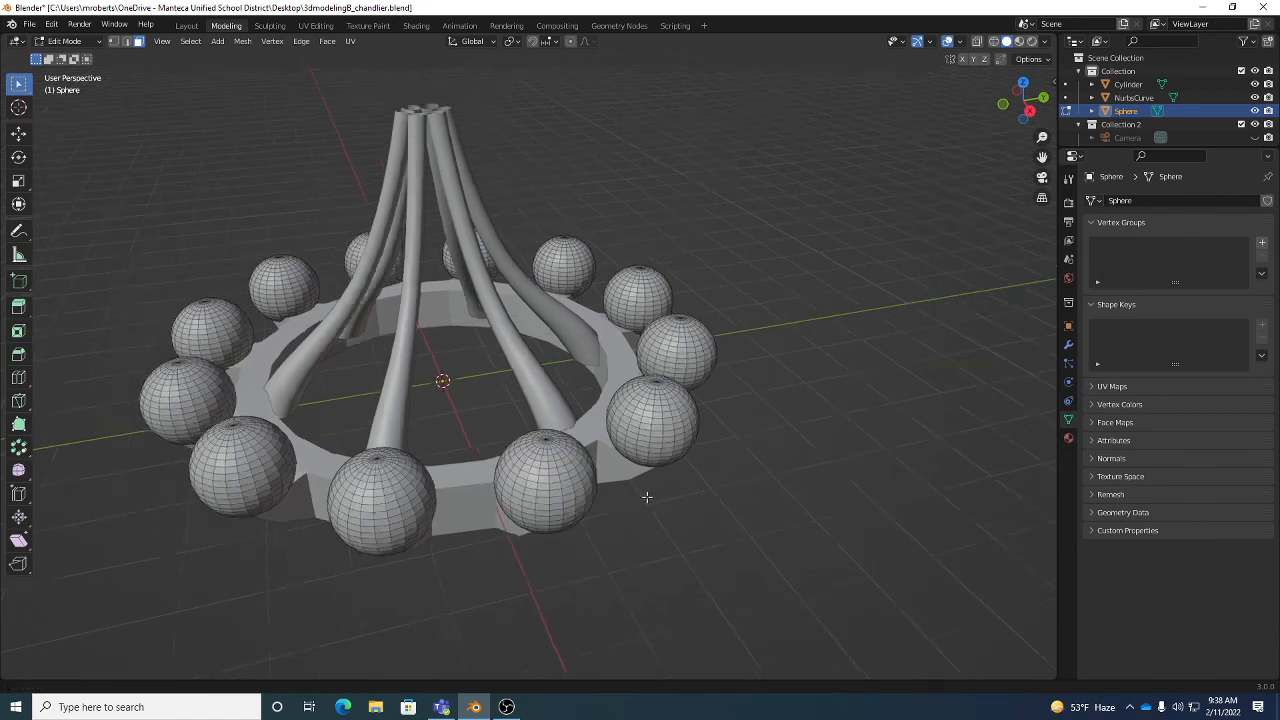
# Step: Return to Object Mode and apply smooth shading to the spheres around the ring
pyautogui.moveTo(684, 506); pyautogui.dragTo(622, 455, button='middle')
pyautogui.press('Tab')
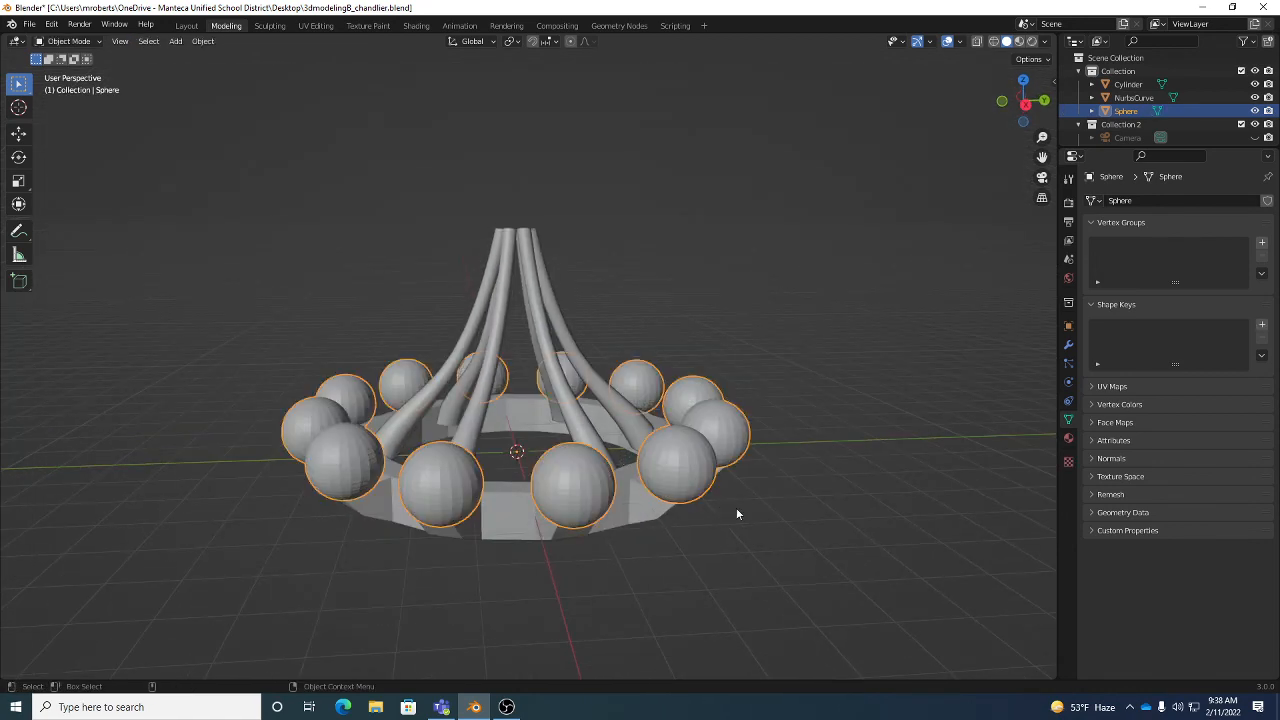
pyautogui.moveTo(736, 513); pyautogui.dragTo(669, 489, button='middle')
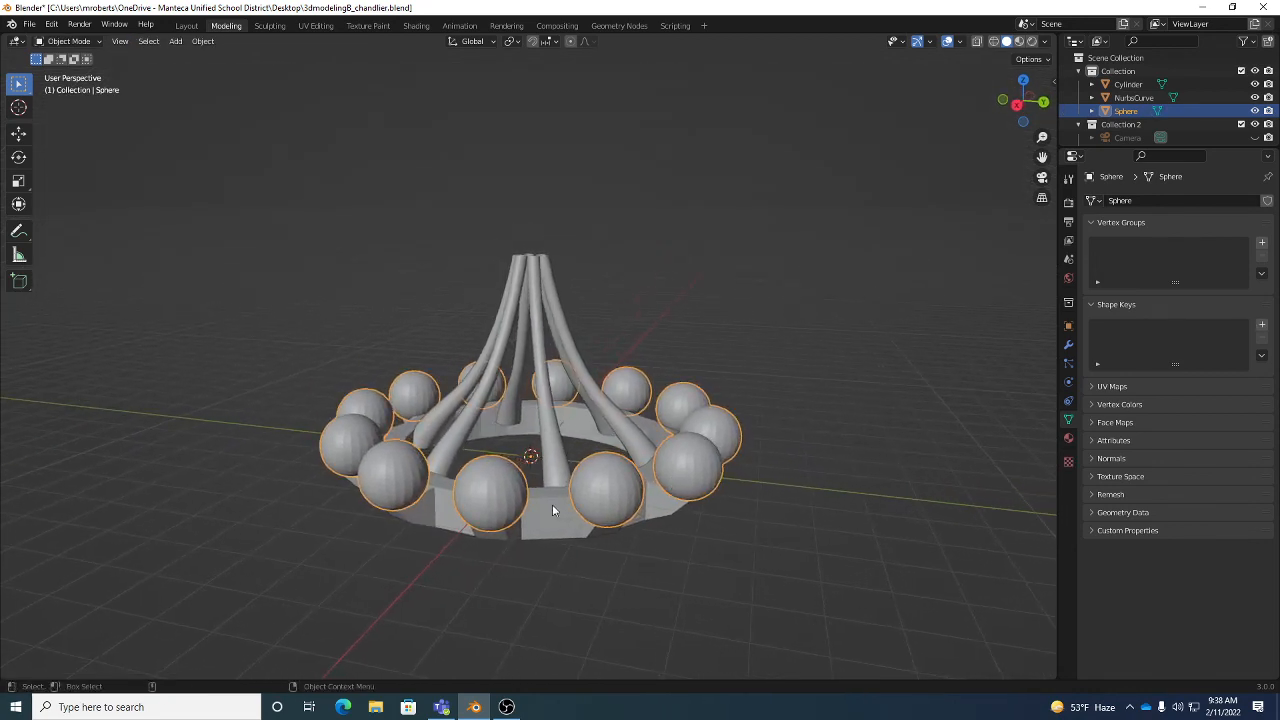
pyautogui.rightClick(803, 377)
pyautogui.click(769, 349)
# Step: Select the toothed ring and apply smooth shading to it
pyautogui.click(548, 509)
pyautogui.rightClick(840, 346)
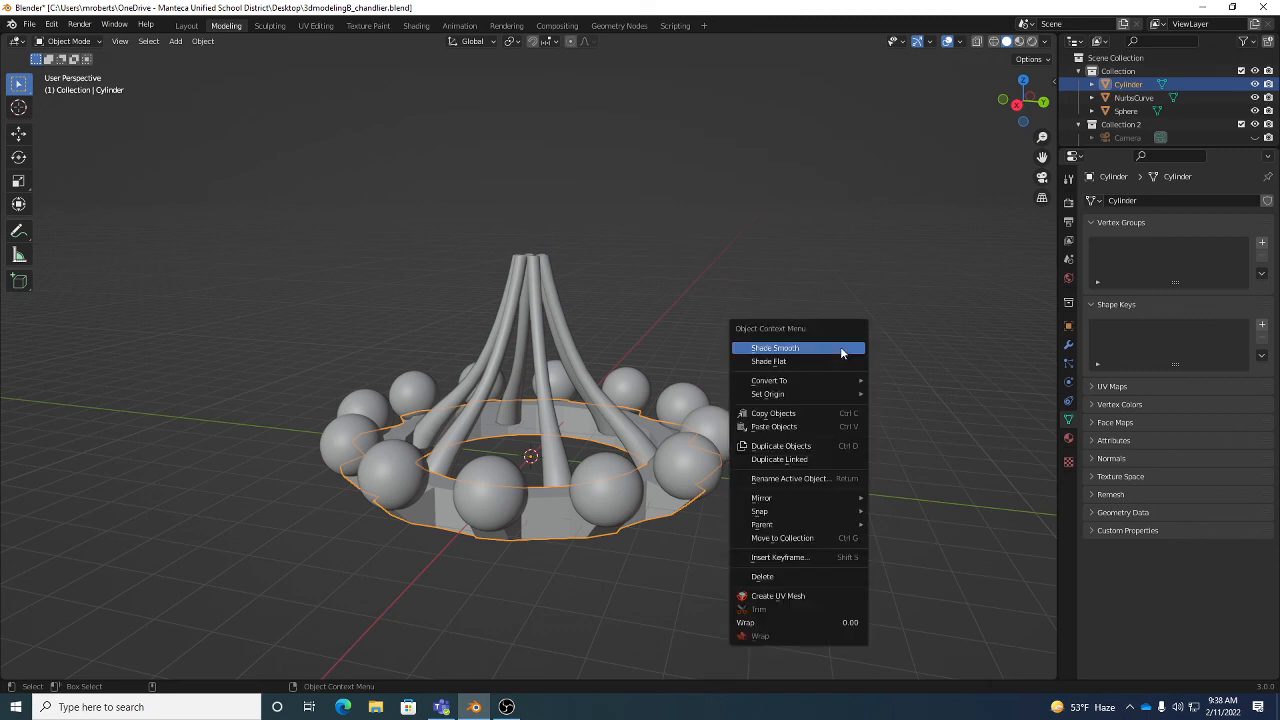
pyautogui.click(840, 346)
# Step: Save the chandelier file under its existing name
pyautogui.moveTo(826, 377); pyautogui.dragTo(830, 441, button='middle')
pyautogui.hotkey('ctrl', 's')
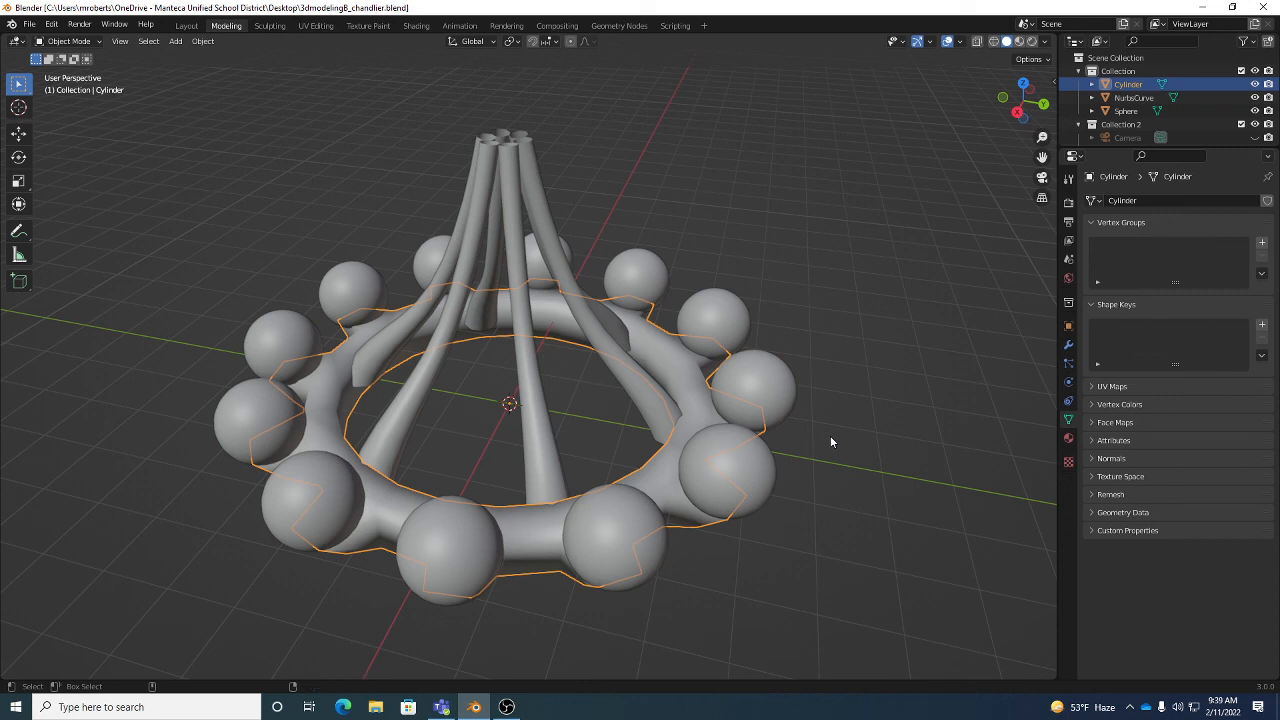
pyautogui.hotkey('ctrl', 's')
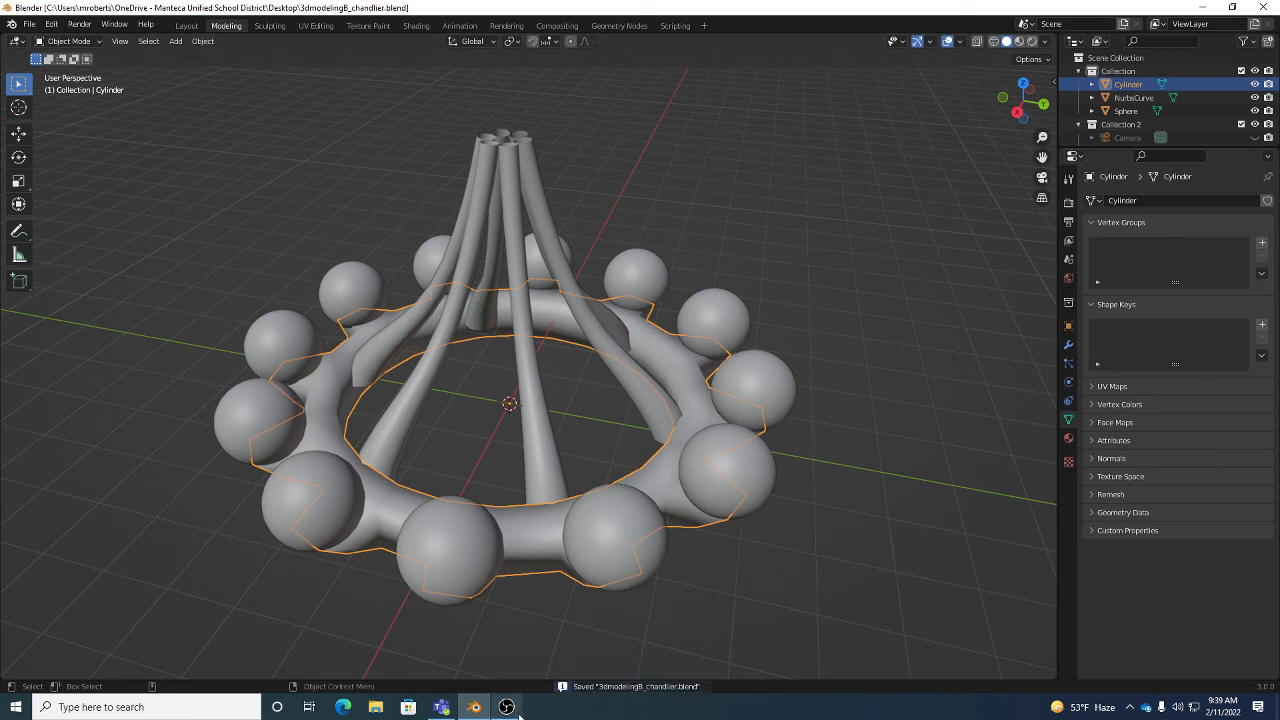